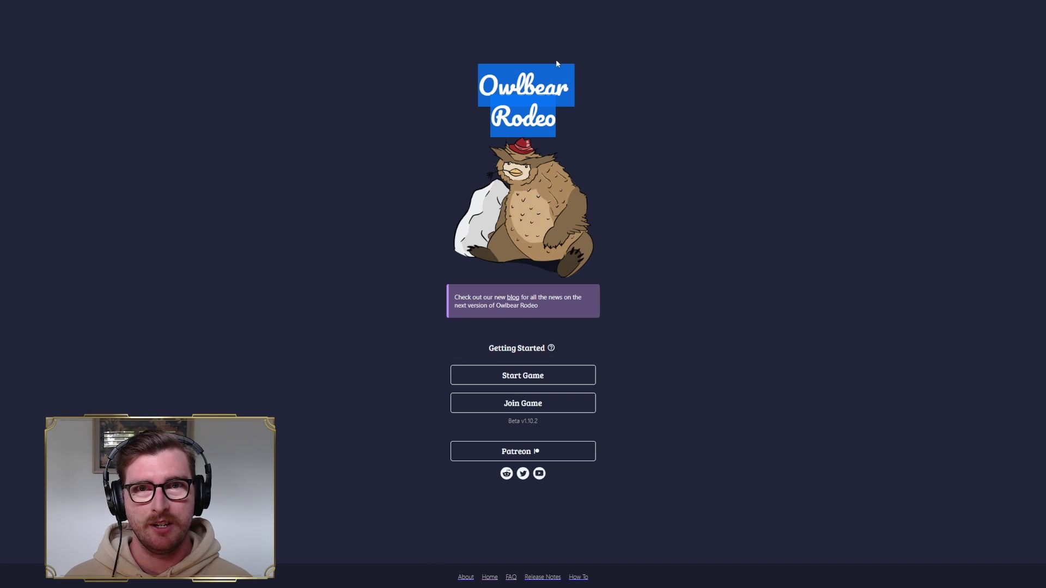
- Start a new game with Use password ticked and a game password entered
{"action": "left_click", "coordinate": [660, 132]}
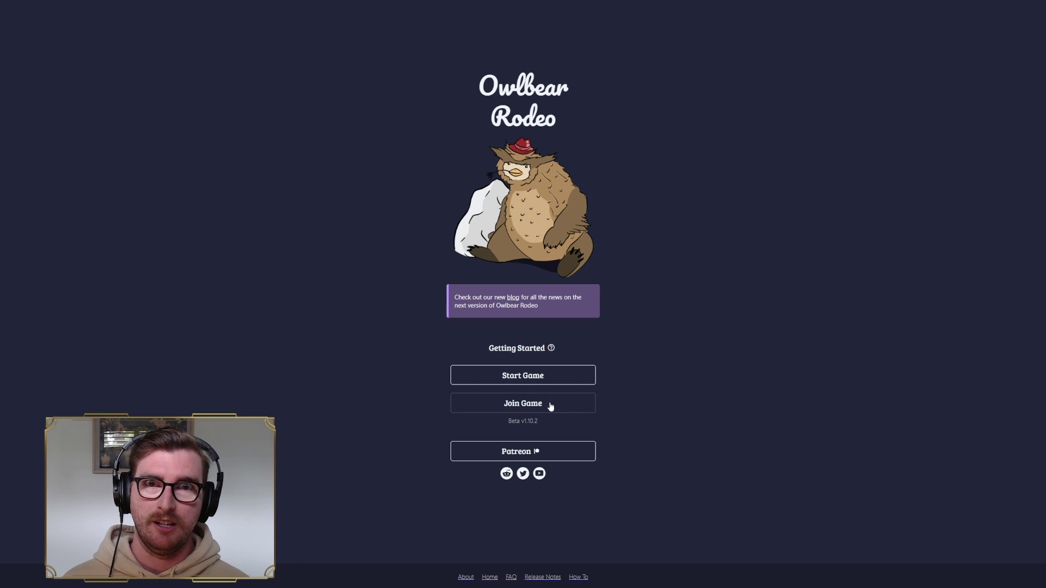
{"action": "left_click", "coordinate": [550, 377]}
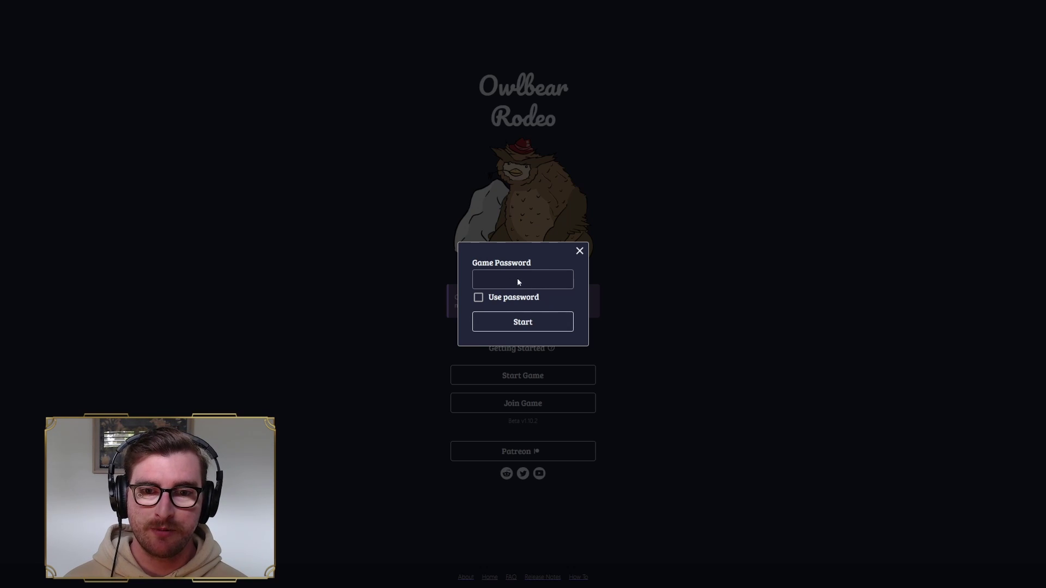
{"action": "left_click", "coordinate": [478, 297]}
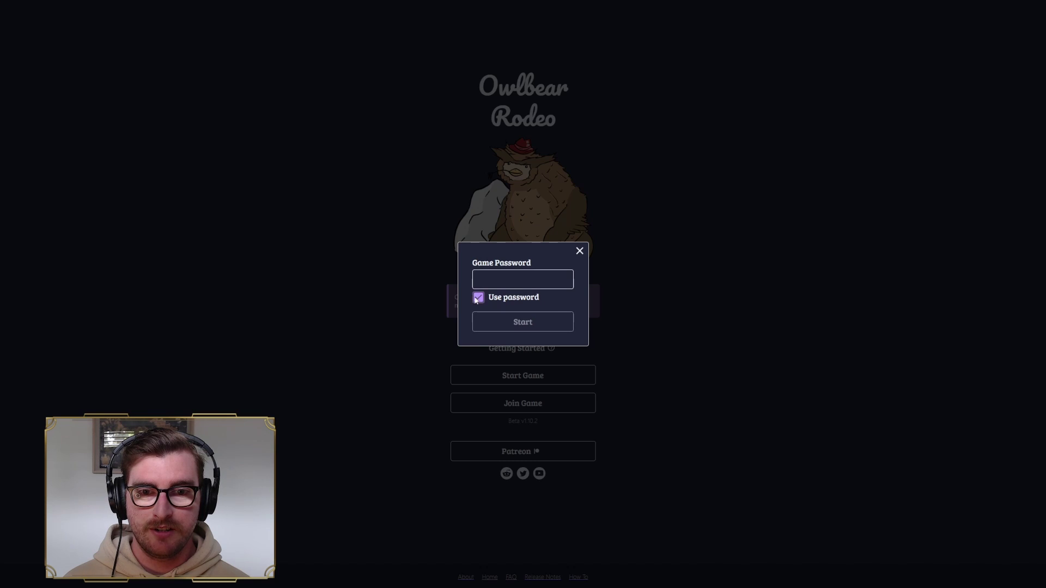
{"action": "left_click", "coordinate": [506, 282]}
{"action": "type", "text": "123"}
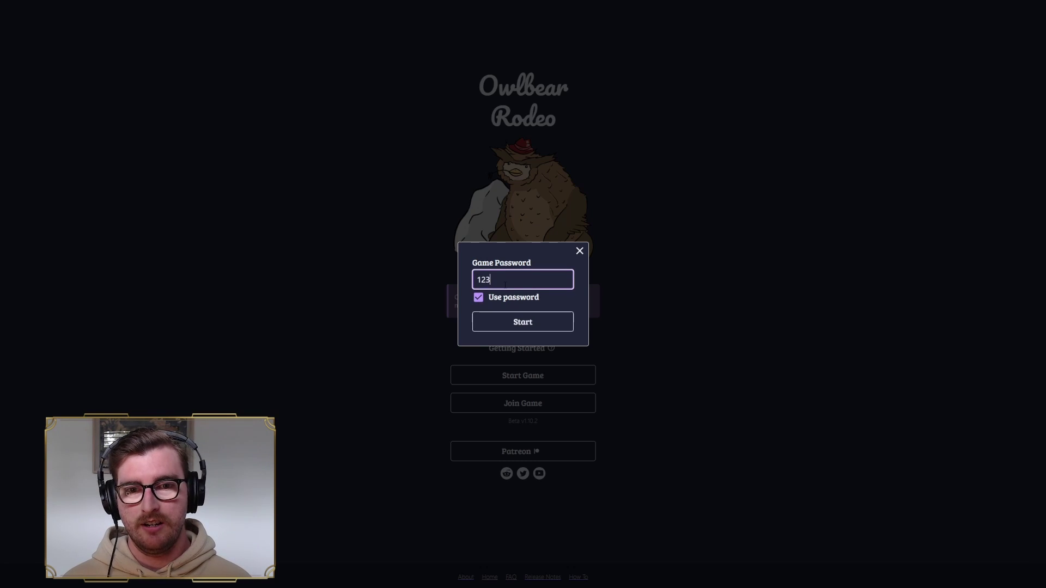
{"action": "type", "text": "456"}
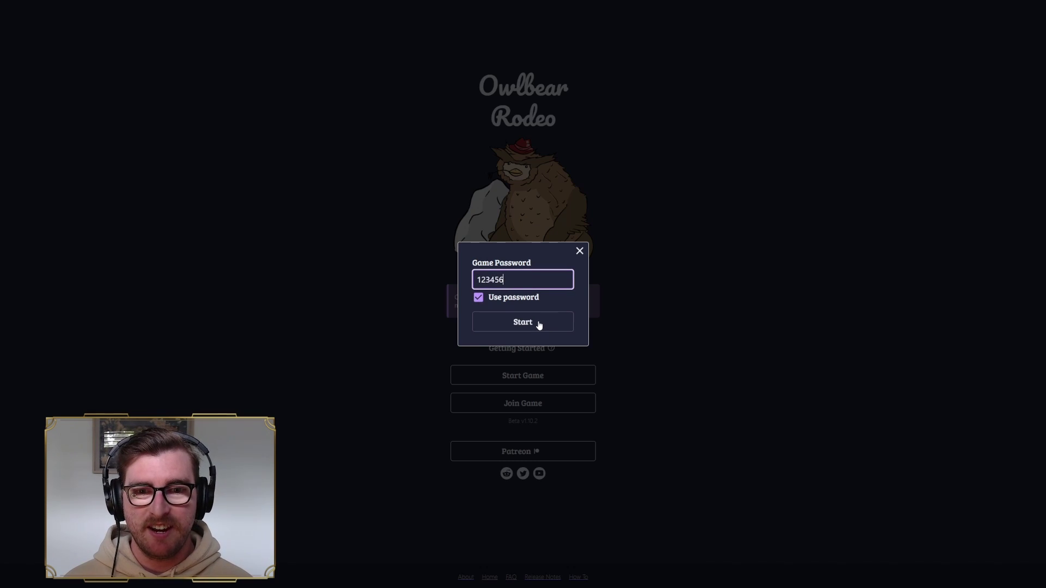
{"action": "left_click", "coordinate": [539, 323]}
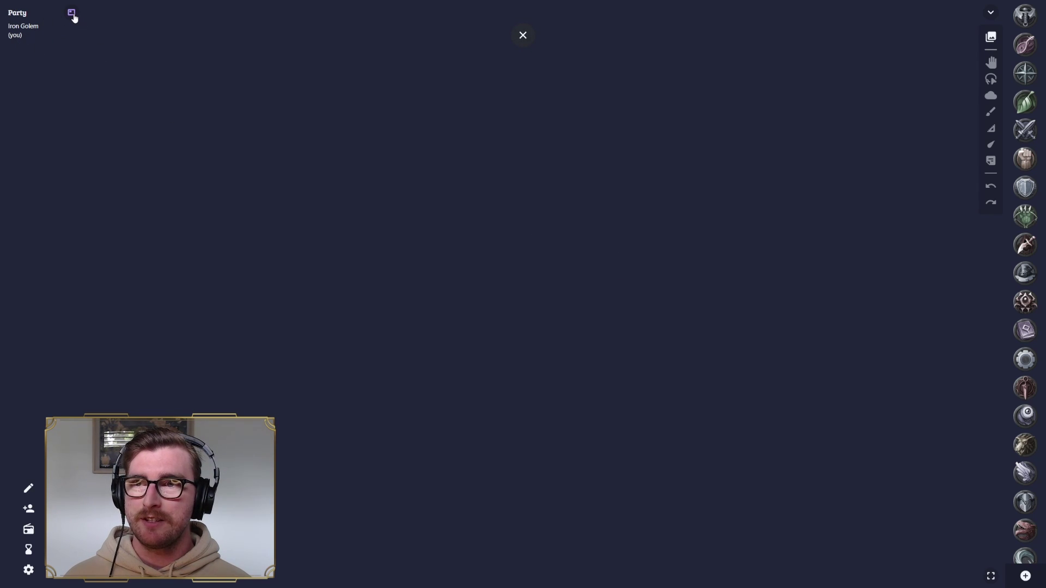
- Roll a d20, then a d100 with Share Dice Rolls on, showing a total of 80
{"action": "left_click", "coordinate": [73, 14]}
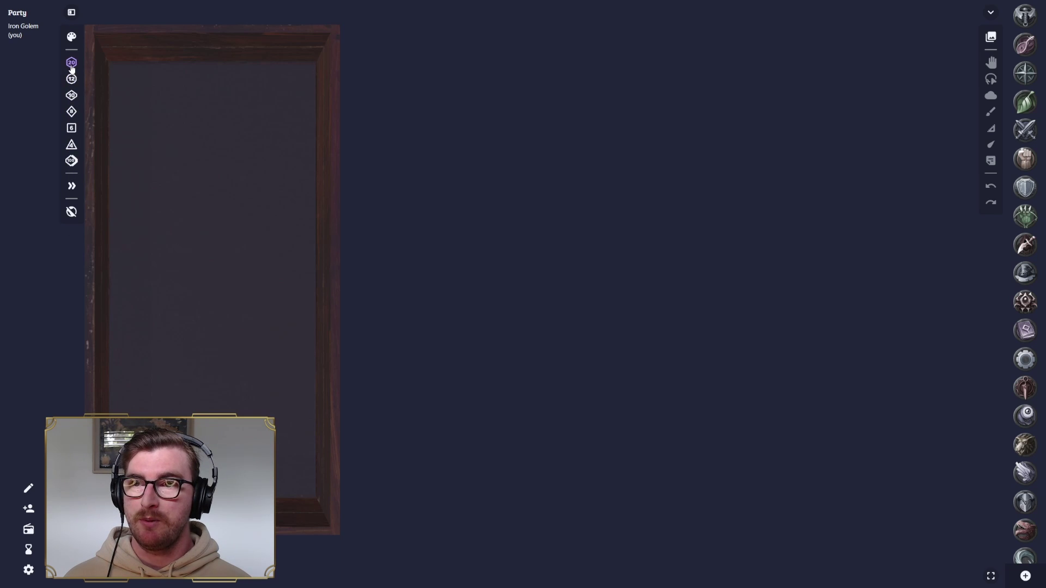
{"action": "left_click", "coordinate": [71, 64]}
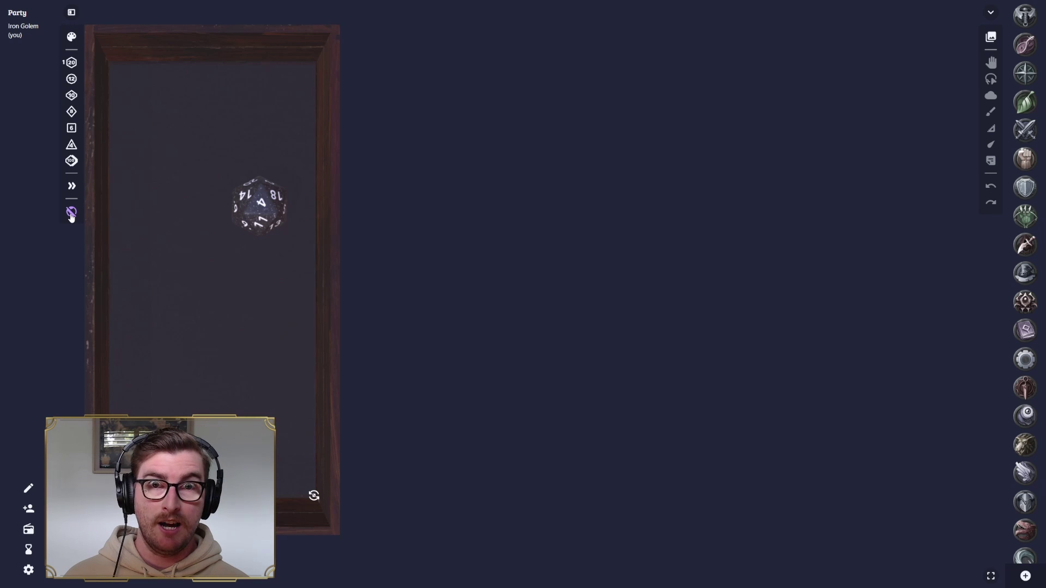
{"action": "left_click", "coordinate": [71, 215]}
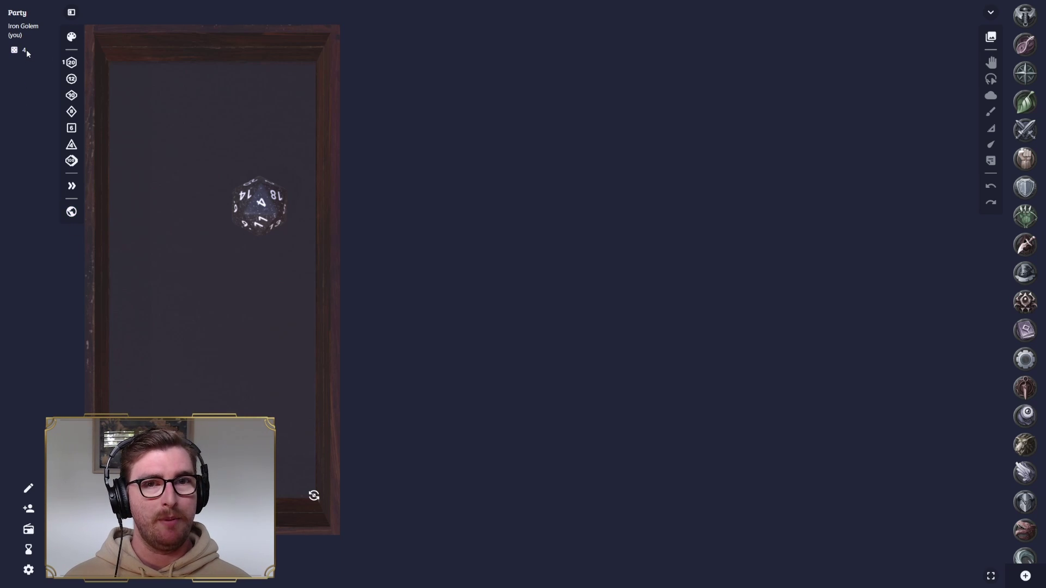
{"action": "left_click", "coordinate": [71, 160]}
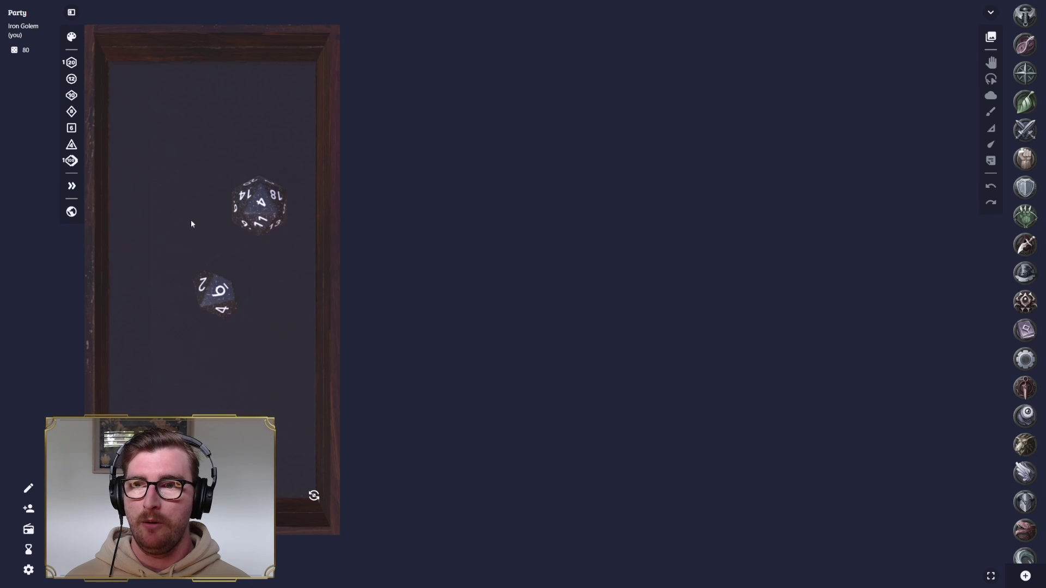
{"action": "left_click", "coordinate": [71, 12]}
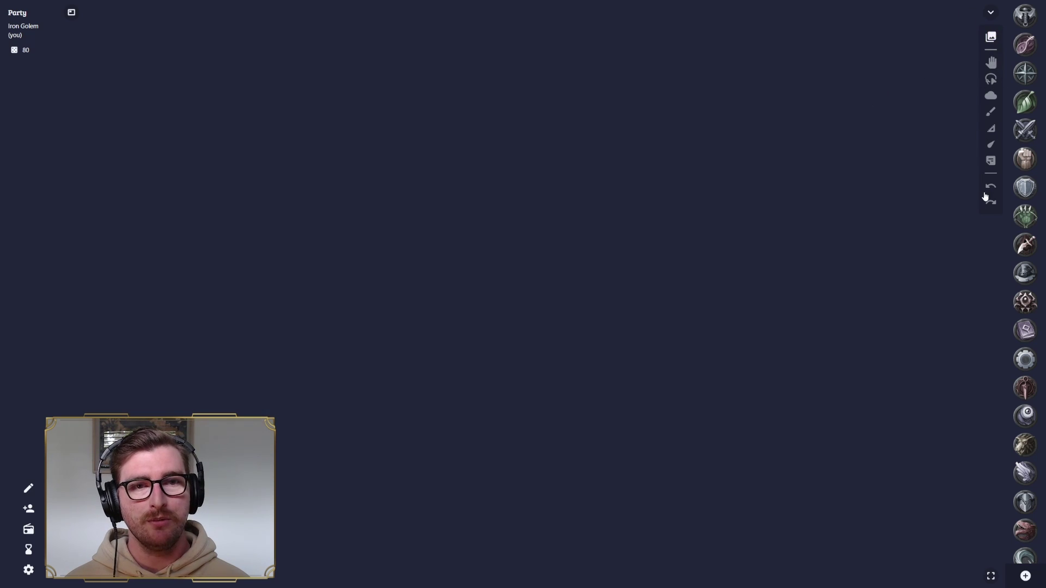
- Open the Select Map dialog listing the Blank, Grass, Sand, Stone, Water and Wood maps
{"action": "scroll", "coordinate": [1032, 215], "scroll_direction": "down", "scroll_amount": 5}
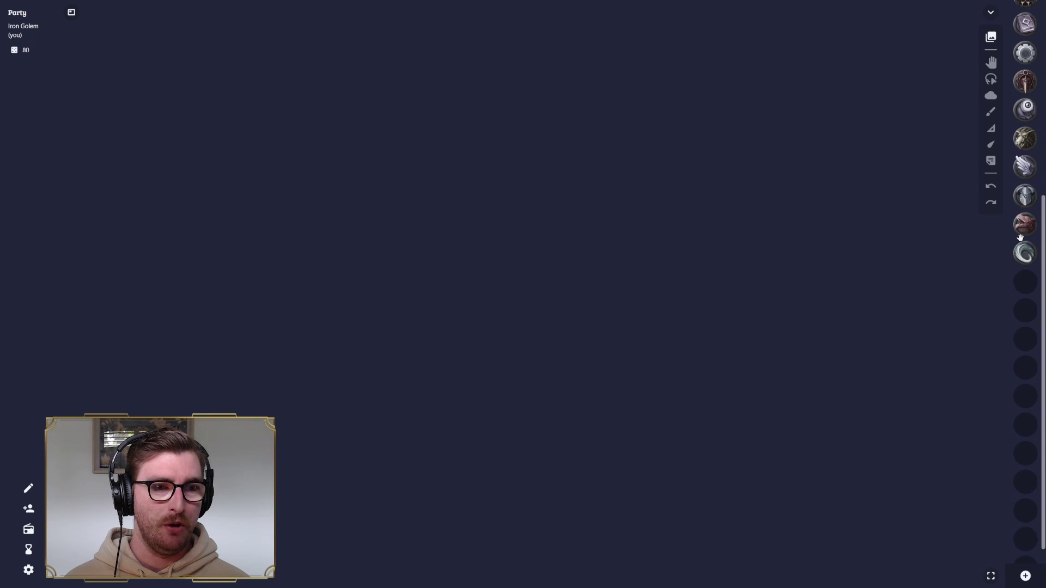
{"action": "scroll", "coordinate": [1027, 223], "scroll_direction": "up", "scroll_amount": 5}
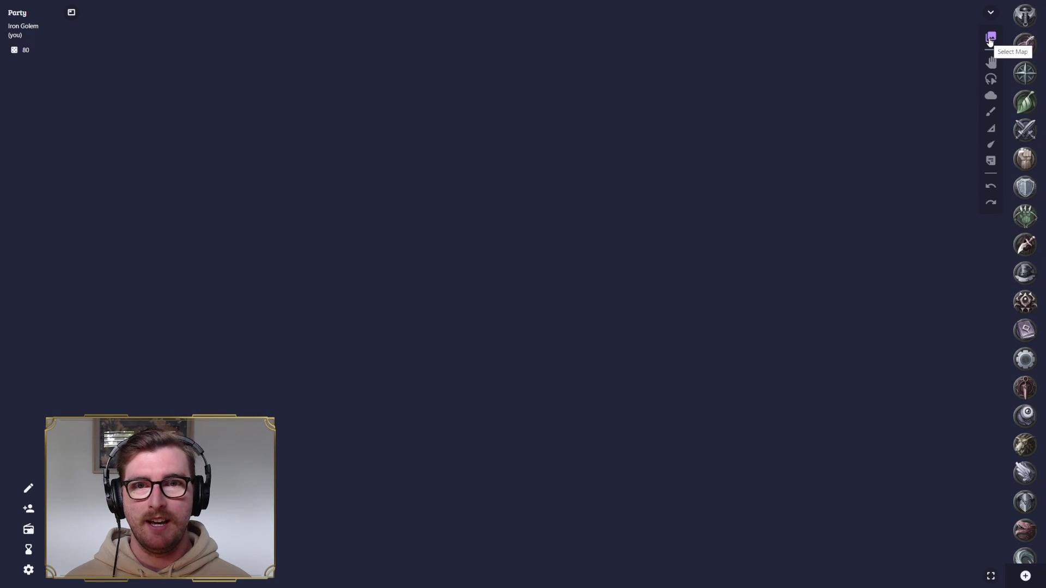
{"action": "left_click", "coordinate": [990, 38]}
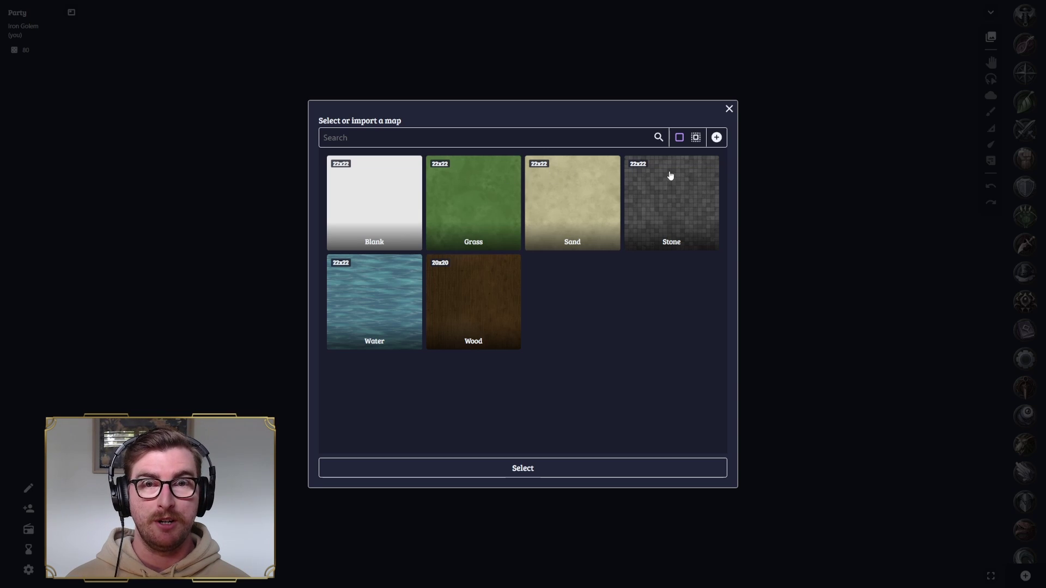
- Load the Stone default map onto the board and zoom and pan to frame it
{"action": "left_click", "coordinate": [669, 194]}
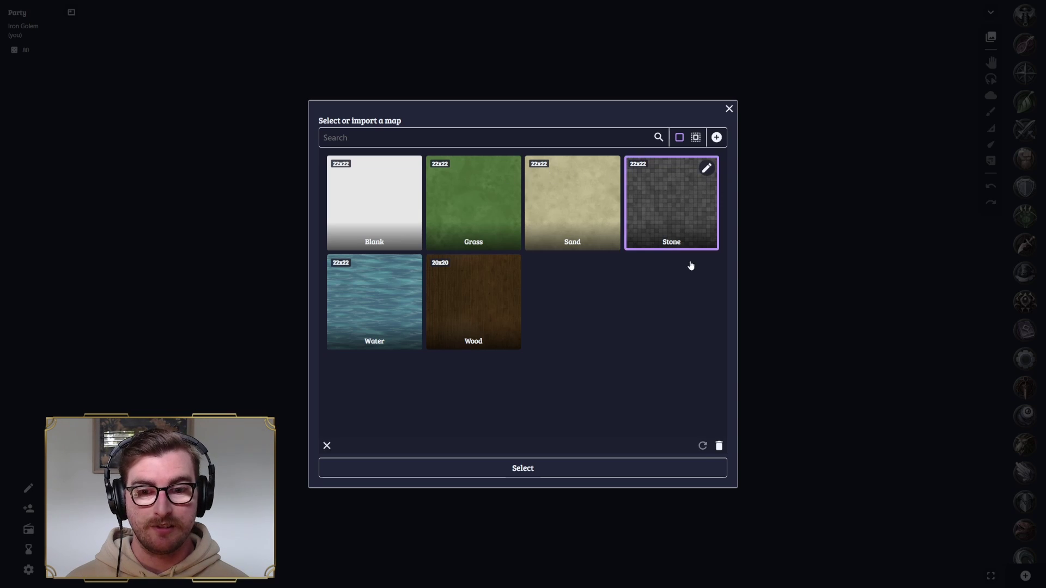
{"action": "left_click", "coordinate": [553, 473]}
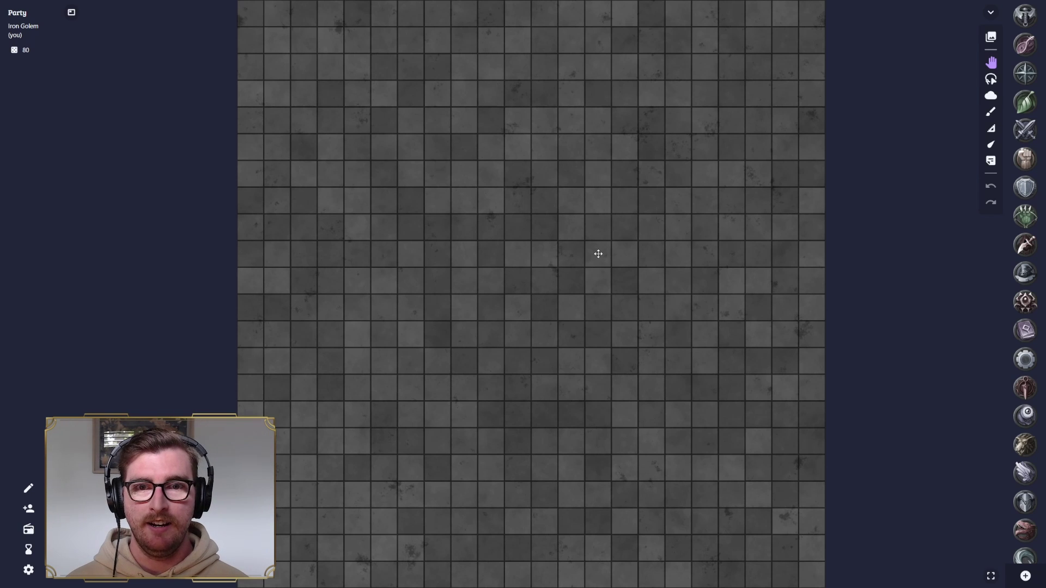
{"action": "scroll", "coordinate": [597, 253], "scroll_direction": "down", "scroll_amount": 5}
{"action": "scroll", "coordinate": [610, 269], "scroll_direction": "up", "scroll_amount": 8}
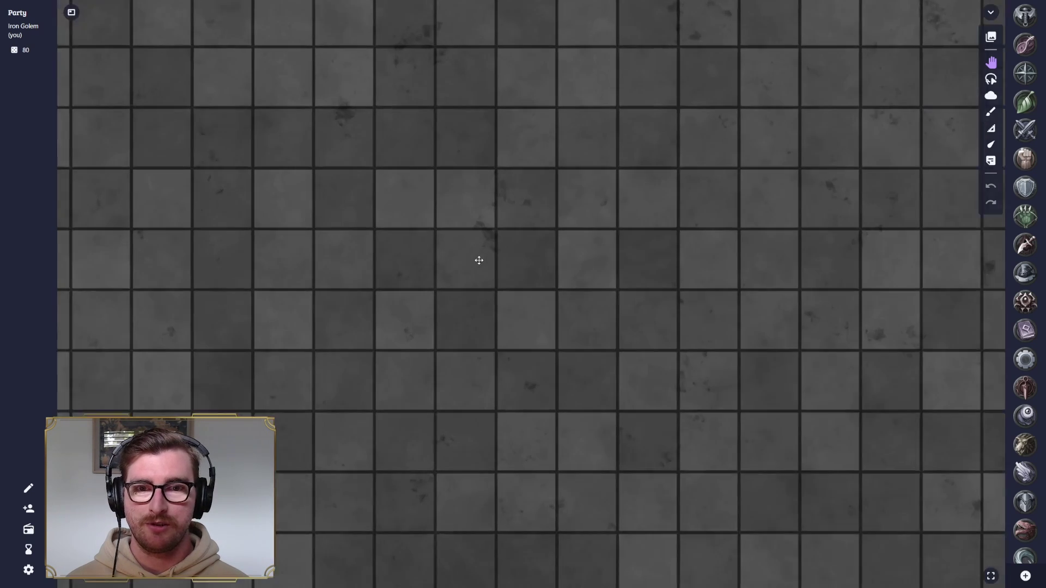
{"action": "scroll", "coordinate": [482, 258], "scroll_direction": "down", "scroll_amount": 4}
{"action": "scroll", "coordinate": [488, 257], "scroll_direction": "up", "scroll_amount": 7}
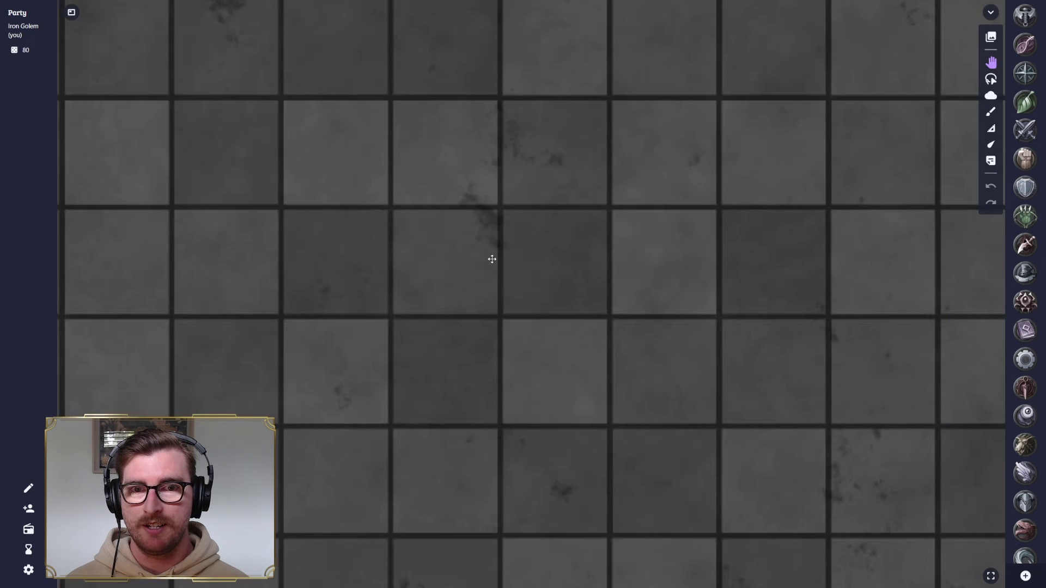
{"action": "scroll", "coordinate": [492, 259], "scroll_direction": "down", "scroll_amount": 6}
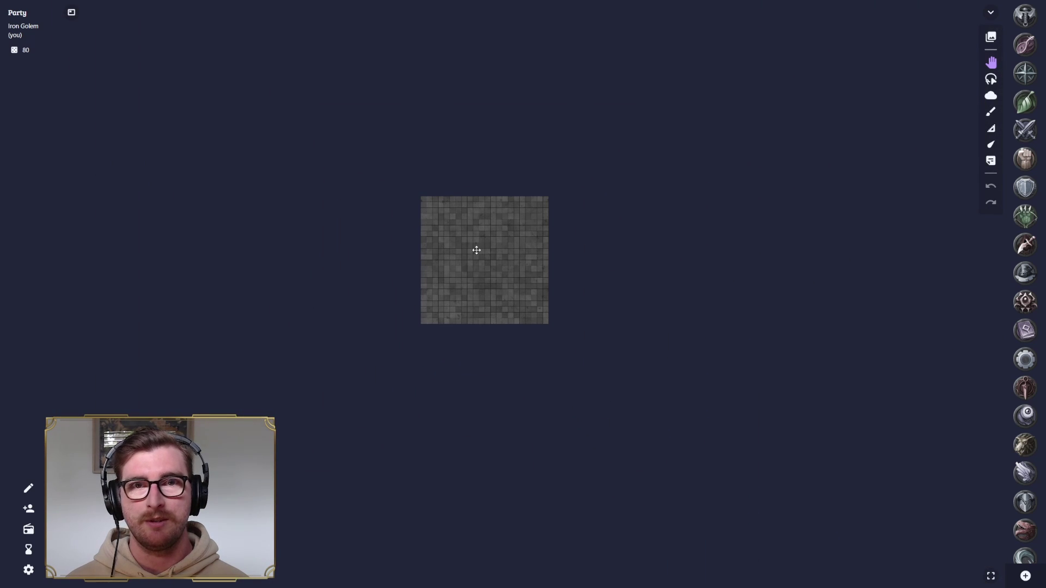
{"action": "scroll", "coordinate": [507, 245], "scroll_direction": "up", "scroll_amount": 7}
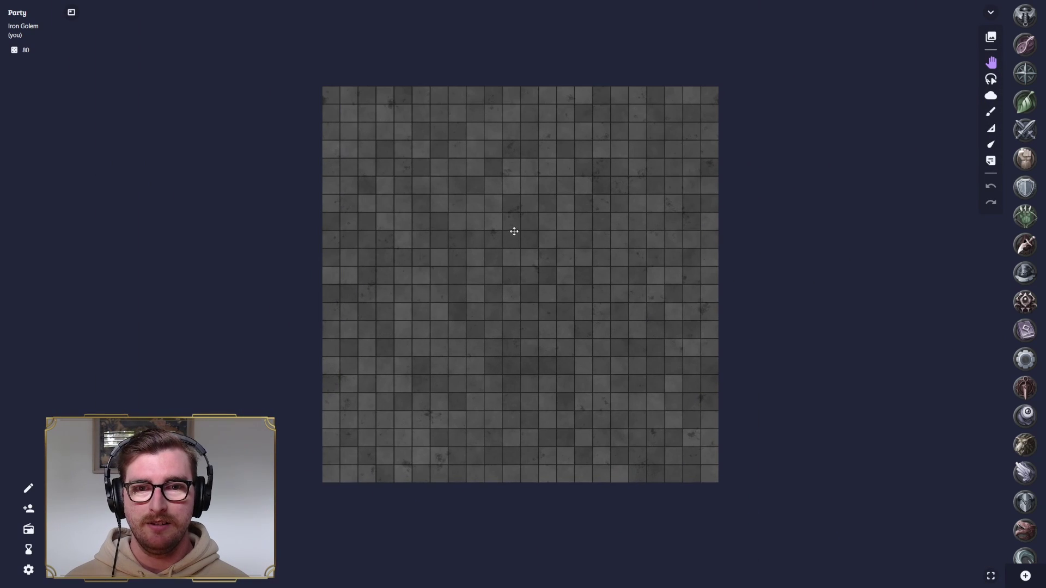
{"action": "scroll", "coordinate": [532, 234], "scroll_direction": "up", "scroll_amount": 1}
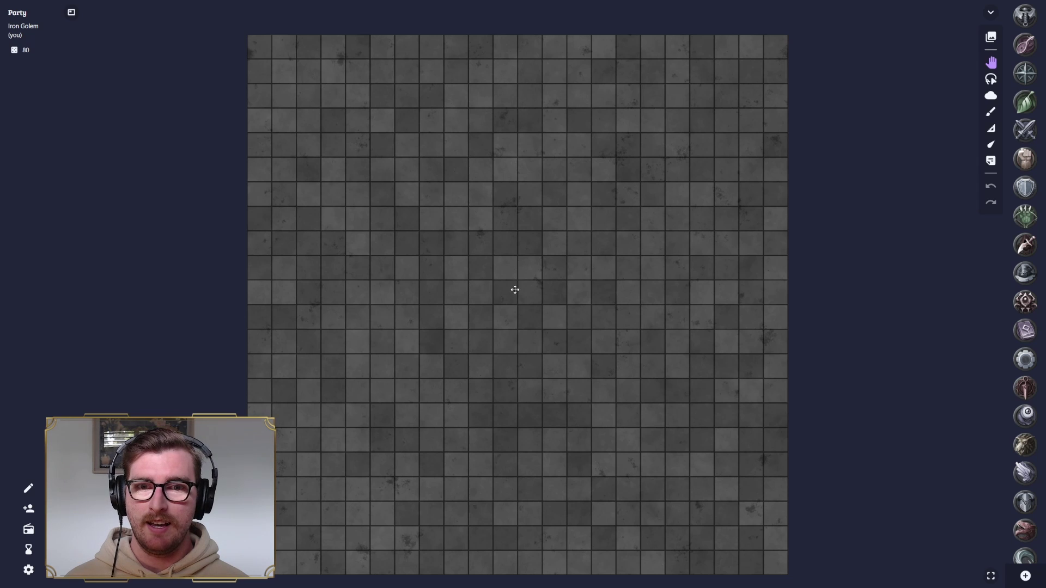
{"action": "left_click_drag", "start_coordinate": [515, 290], "coordinate": [527, 276]}
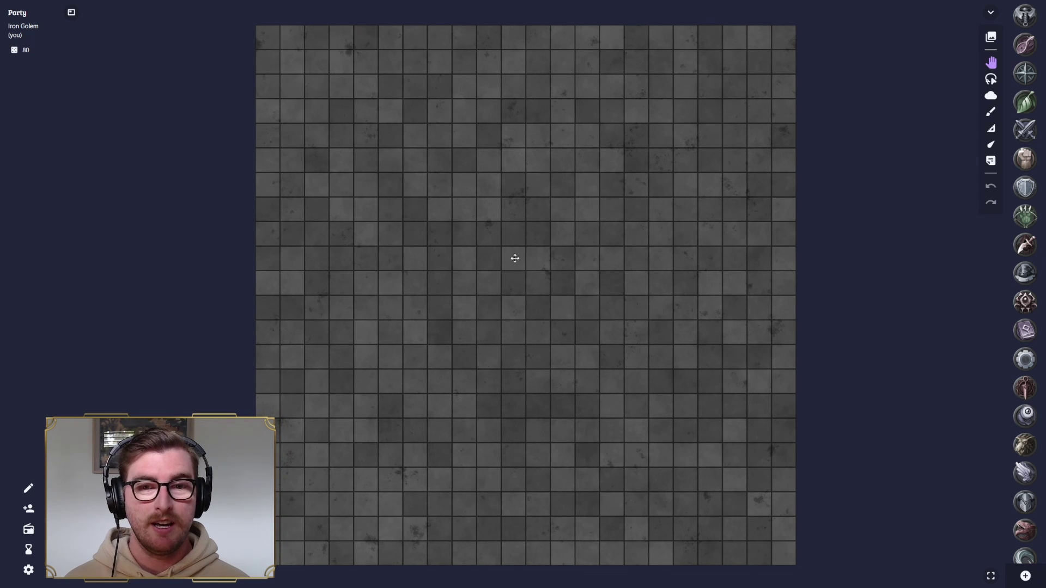
{"action": "left_click_drag", "start_coordinate": [515, 258], "coordinate": [532, 245]}
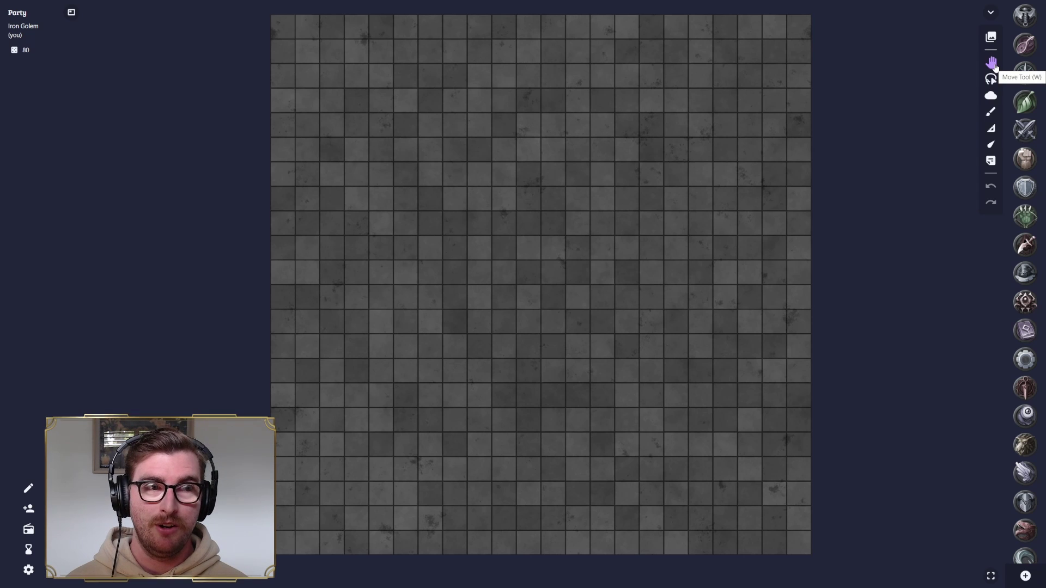
{"action": "mouse_move", "coordinate": [518, 171]}
{"action": "left_mouse_down"}
{"action": "mouse_move", "coordinate": [542, 186]}
{"action": "mouse_move", "coordinate": [418, 163]}
{"action": "mouse_move", "coordinate": [458, 201]}
{"action": "mouse_move", "coordinate": [502, 169]}
{"action": "mouse_move", "coordinate": [507, 182]}
{"action": "mouse_move", "coordinate": [518, 175]}
{"action": "left_mouse_up"}
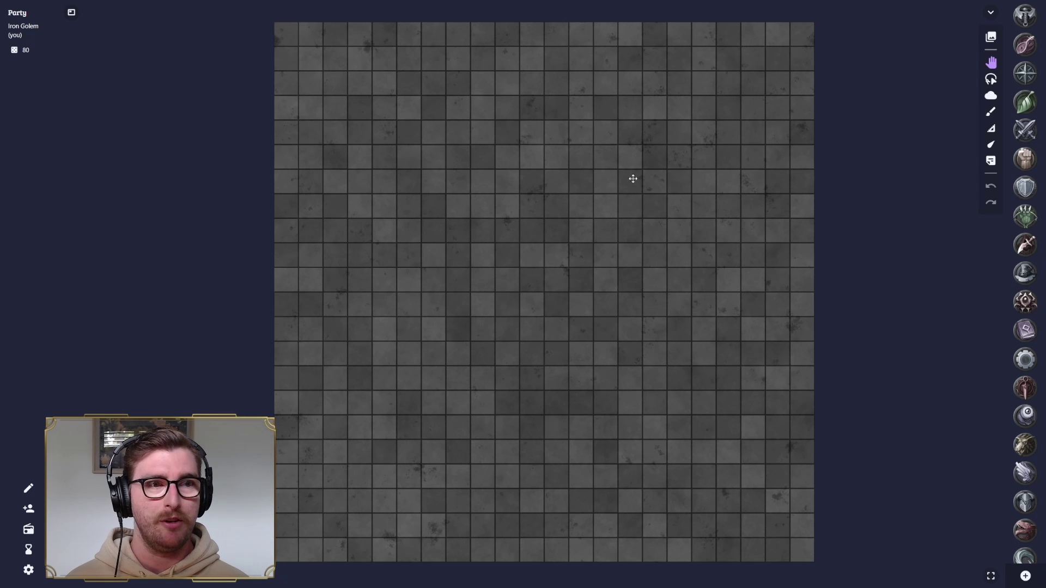
- Drag several selection boxes across the Stone map with the Select tool, then pick the Fog tool
{"action": "left_click", "coordinate": [990, 80]}
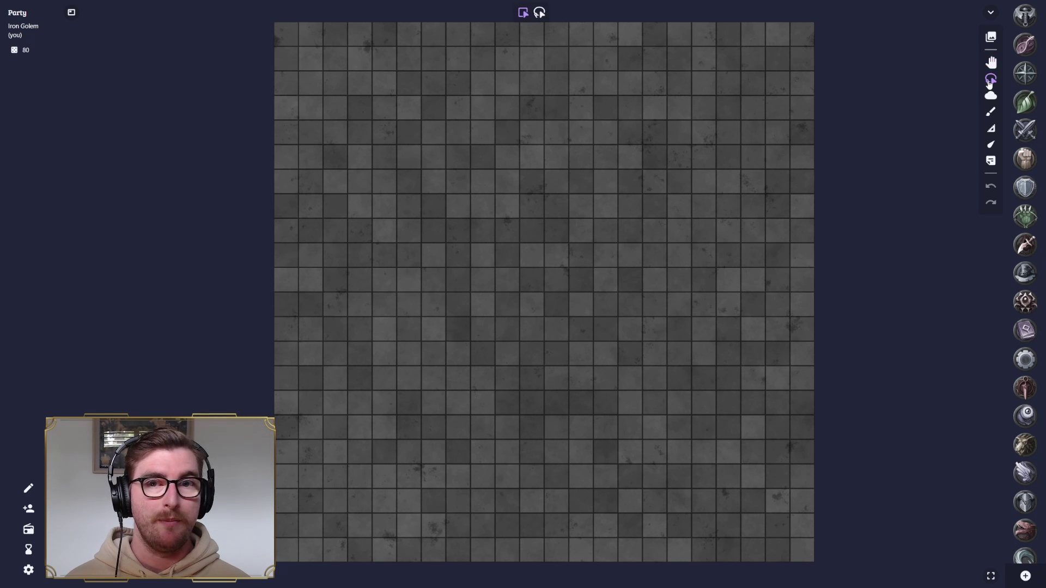
{"action": "left_click_drag", "start_coordinate": [528, 116], "coordinate": [775, 308]}
{"action": "left_click_drag", "start_coordinate": [640, 97], "coordinate": [497, 242]}
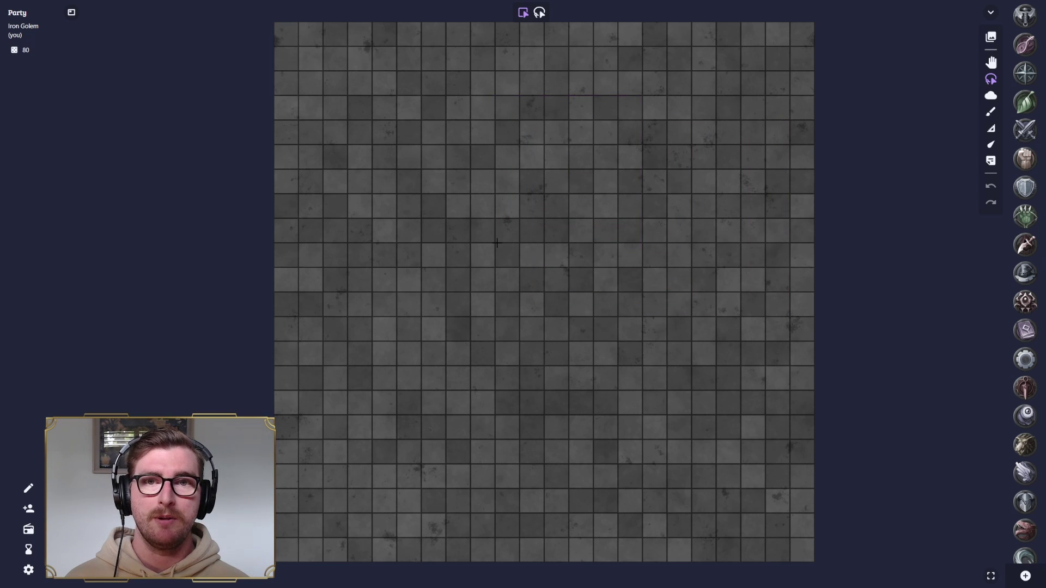
{"action": "left_click_drag", "start_coordinate": [361, 84], "coordinate": [583, 273]}
{"action": "left_click_drag", "start_coordinate": [469, 168], "coordinate": [734, 387]}
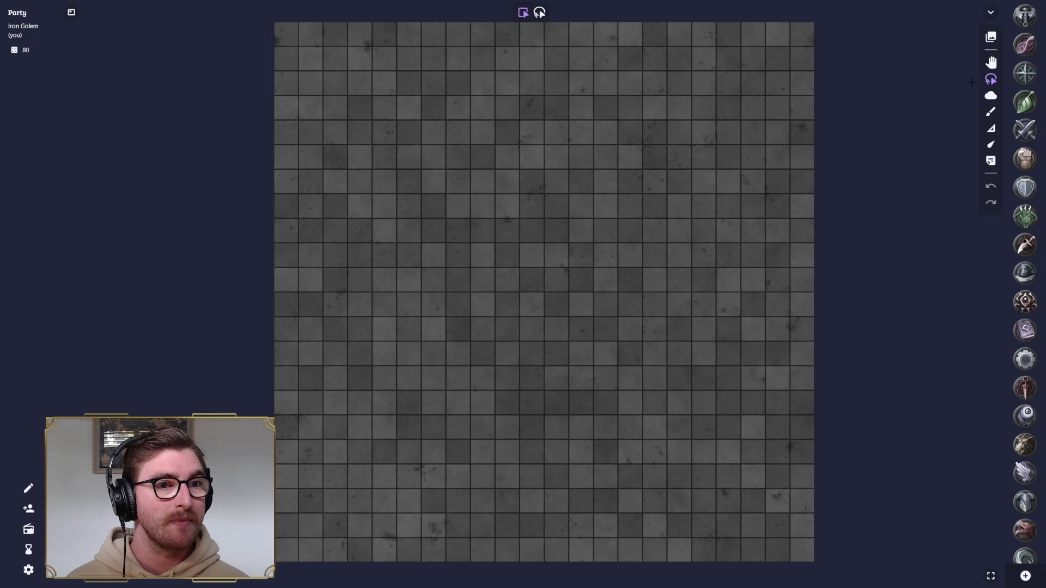
{"action": "left_click", "coordinate": [990, 98]}
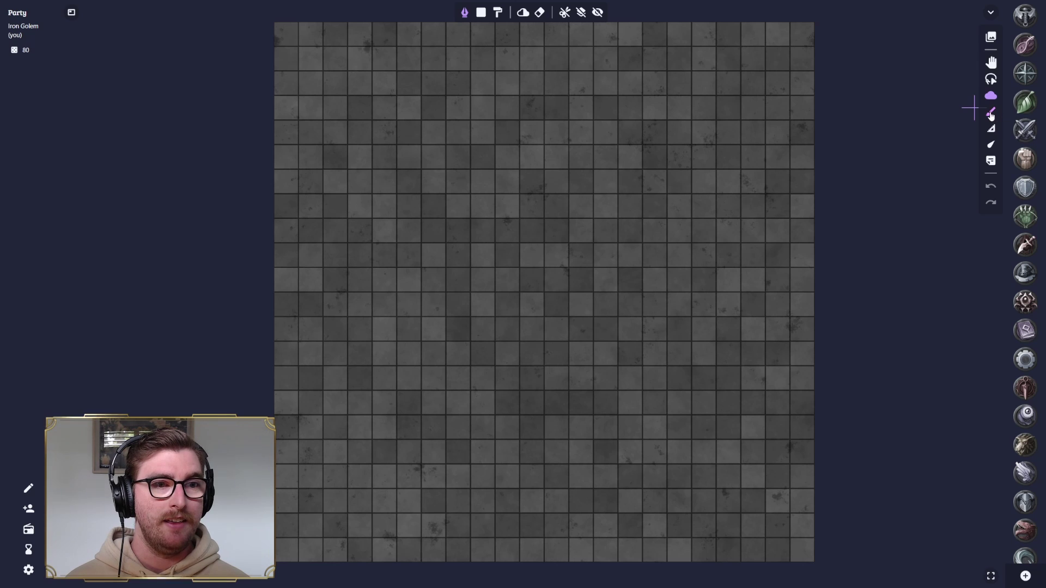
- Draw a red circle, a red square at upper left and a red triangle below the circle
{"action": "left_click", "coordinate": [991, 113]}
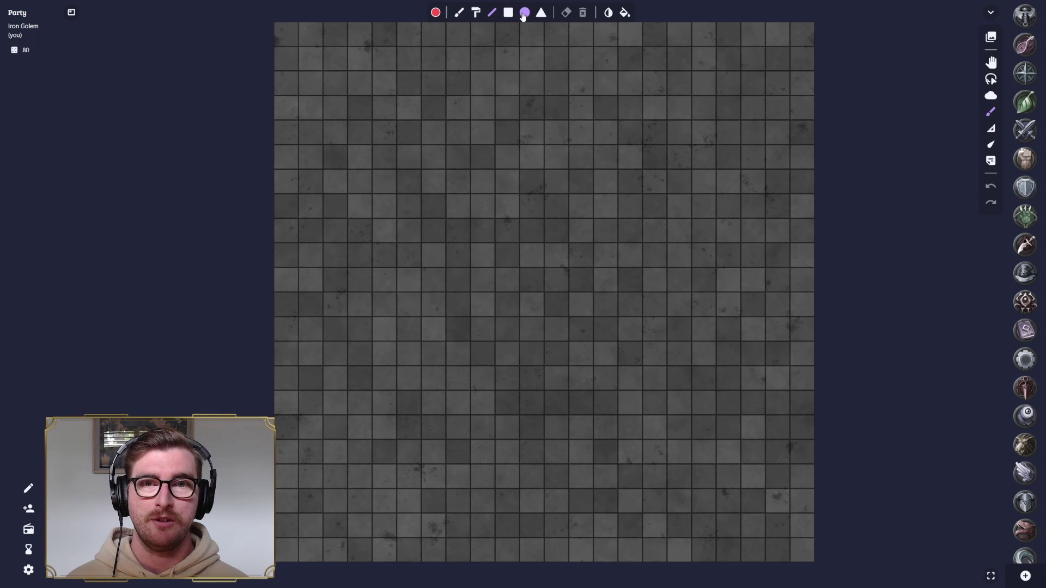
{"action": "left_click_drag", "start_coordinate": [626, 149], "coordinate": [682, 203]}
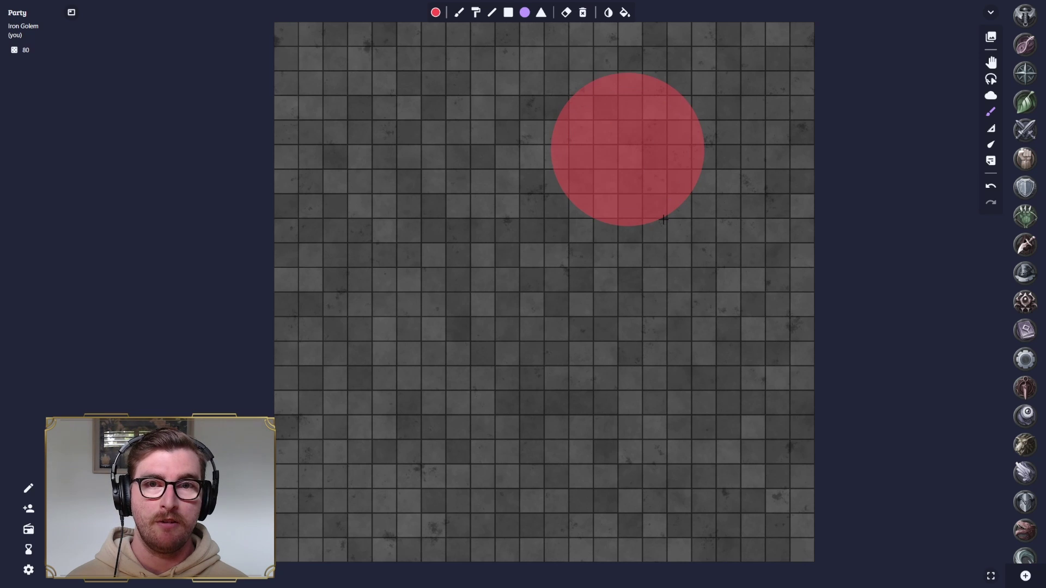
{"action": "left_click", "coordinate": [509, 12]}
{"action": "left_click_drag", "start_coordinate": [398, 148], "coordinate": [471, 218]}
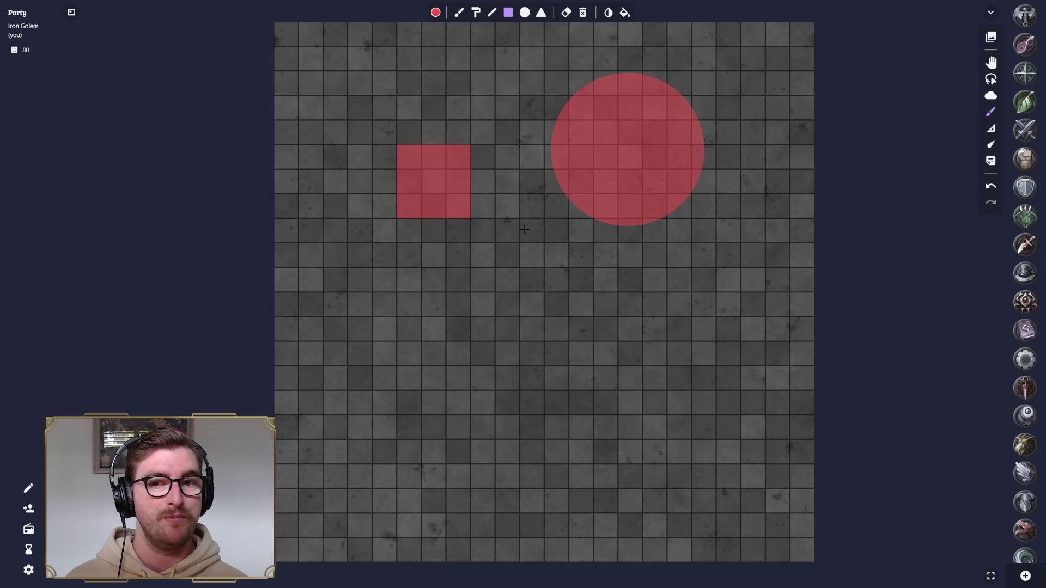
{"action": "left_click", "coordinate": [540, 14]}
{"action": "mouse_move", "coordinate": [570, 341]}
{"action": "left_mouse_down"}
{"action": "mouse_move", "coordinate": [633, 298]}
{"action": "mouse_move", "coordinate": [652, 263]}
{"action": "mouse_move", "coordinate": [642, 279]}
{"action": "left_mouse_up"}
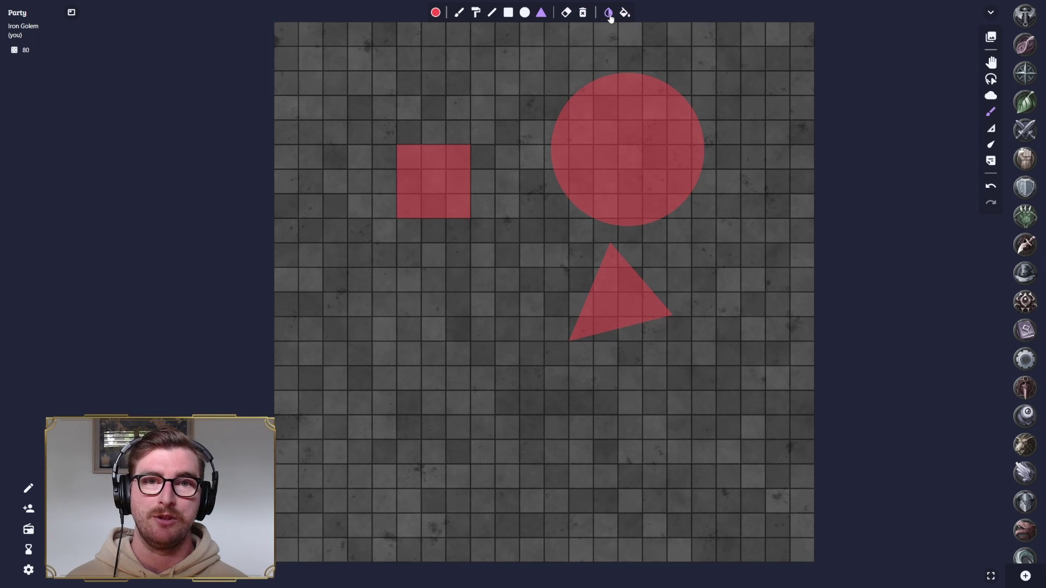
- Erase the red square, circle and triangle so no drawings remain
{"action": "left_click", "coordinate": [566, 12]}
{"action": "left_click", "coordinate": [415, 196]}
{"action": "left_click", "coordinate": [602, 152]}
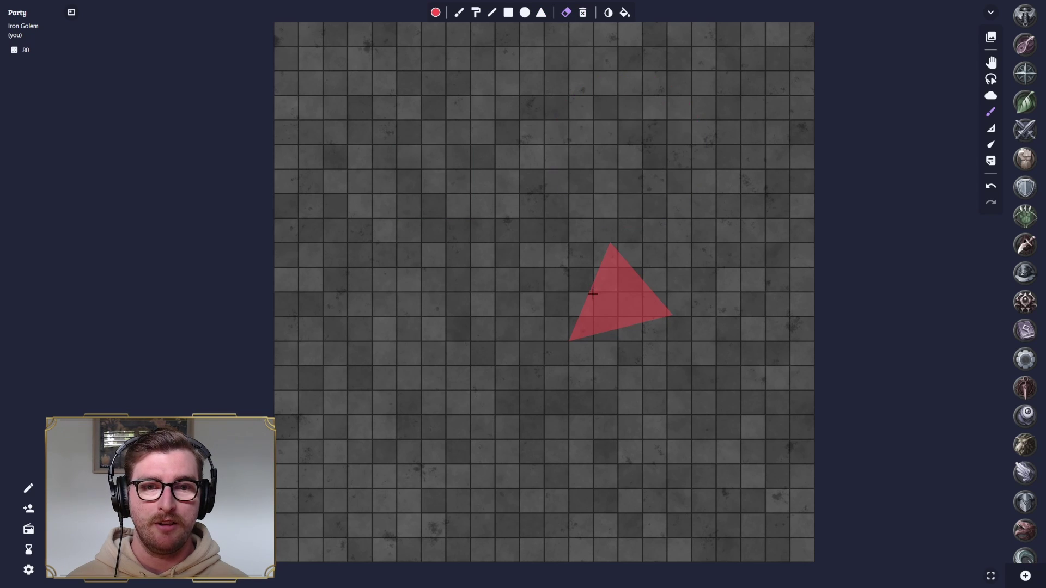
{"action": "left_click", "coordinate": [611, 298]}
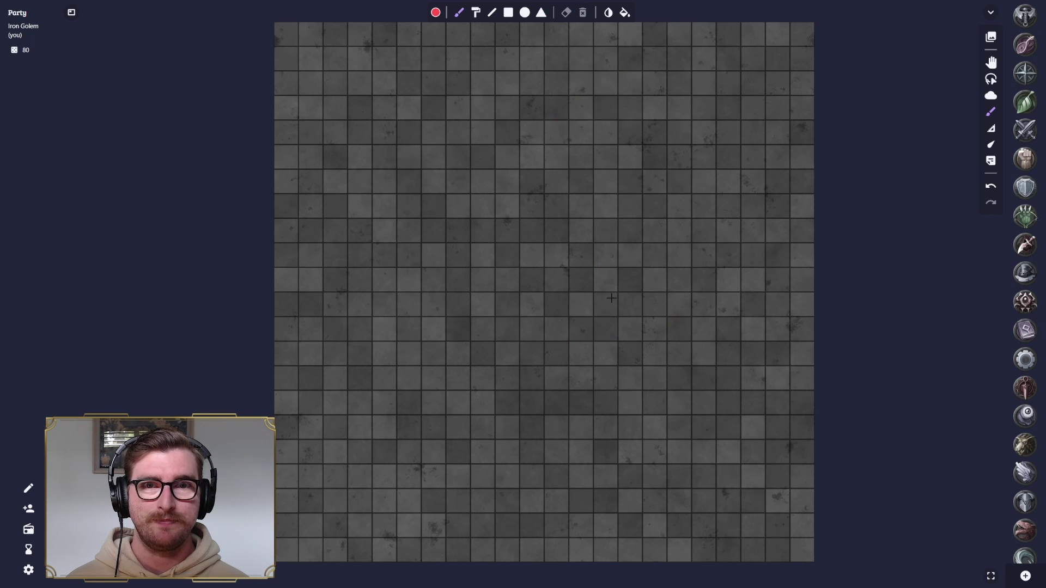
{"action": "left_click", "coordinate": [992, 130]}
{"action": "left_click_drag", "start_coordinate": [577, 160], "coordinate": [670, 298]}
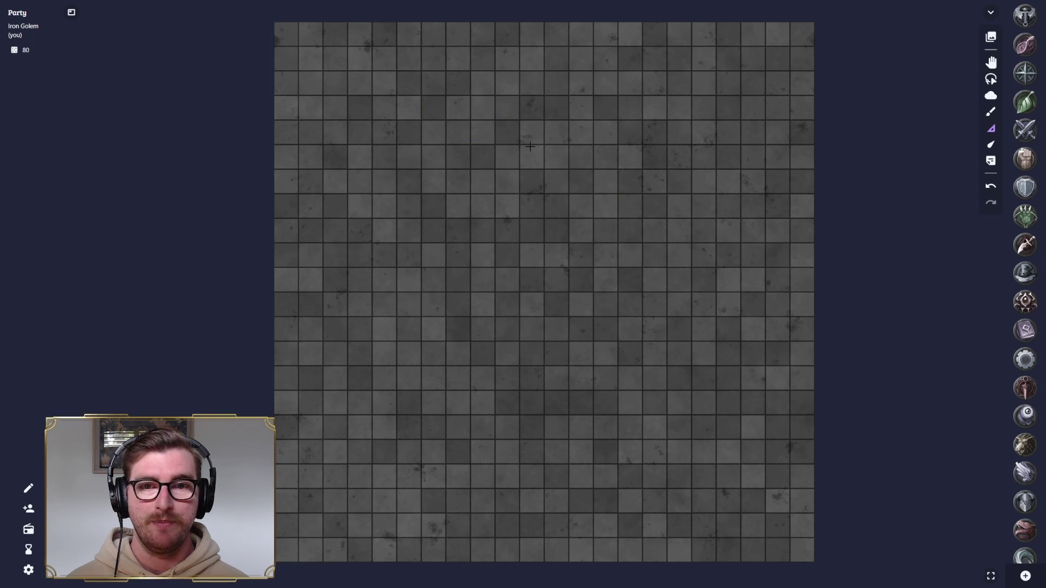
{"action": "left_click_drag", "start_coordinate": [287, 38], "coordinate": [554, 158]}
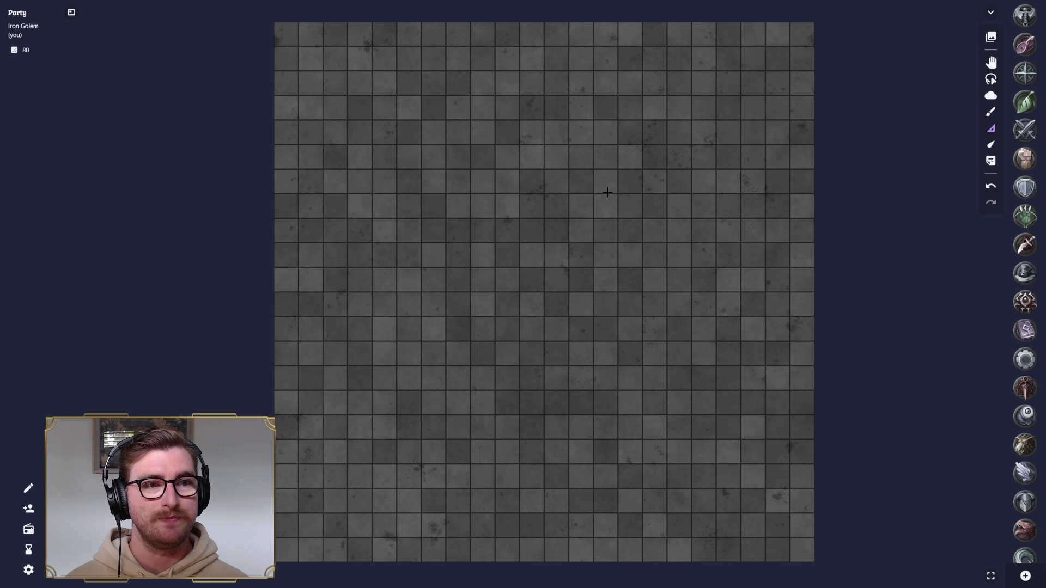
{"action": "left_click", "coordinate": [991, 146]}
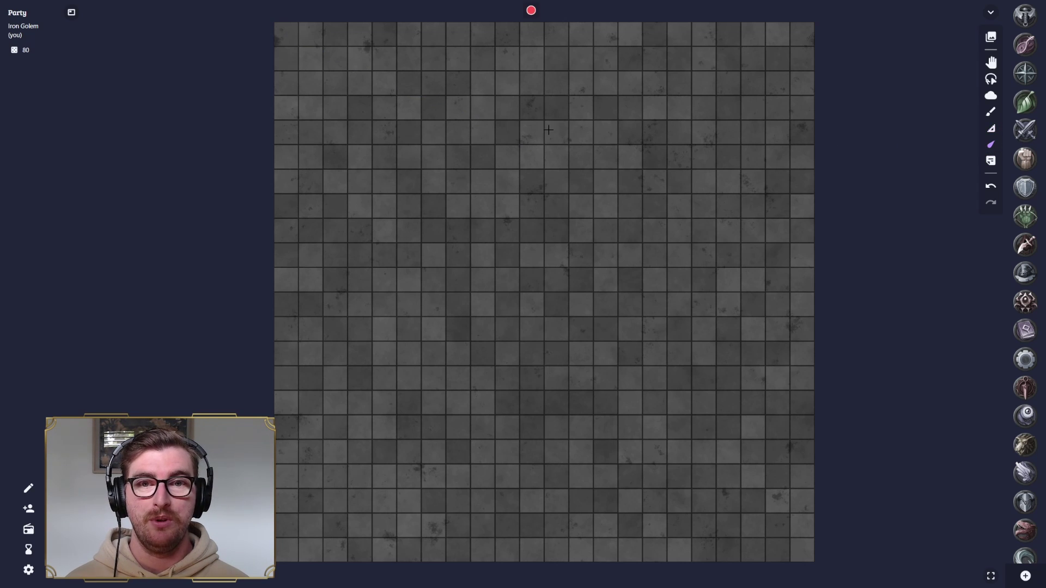
{"action": "mouse_move", "coordinate": [548, 130]}
{"action": "left_mouse_down"}
{"action": "mouse_move", "coordinate": [632, 183]}
{"action": "mouse_move", "coordinate": [536, 139]}
{"action": "mouse_move", "coordinate": [561, 214]}
{"action": "mouse_move", "coordinate": [570, 155]}
{"action": "mouse_move", "coordinate": [545, 232]}
{"action": "mouse_move", "coordinate": [562, 235]}
{"action": "mouse_move", "coordinate": [532, 198]}
{"action": "mouse_move", "coordinate": [651, 123]}
{"action": "left_mouse_up"}
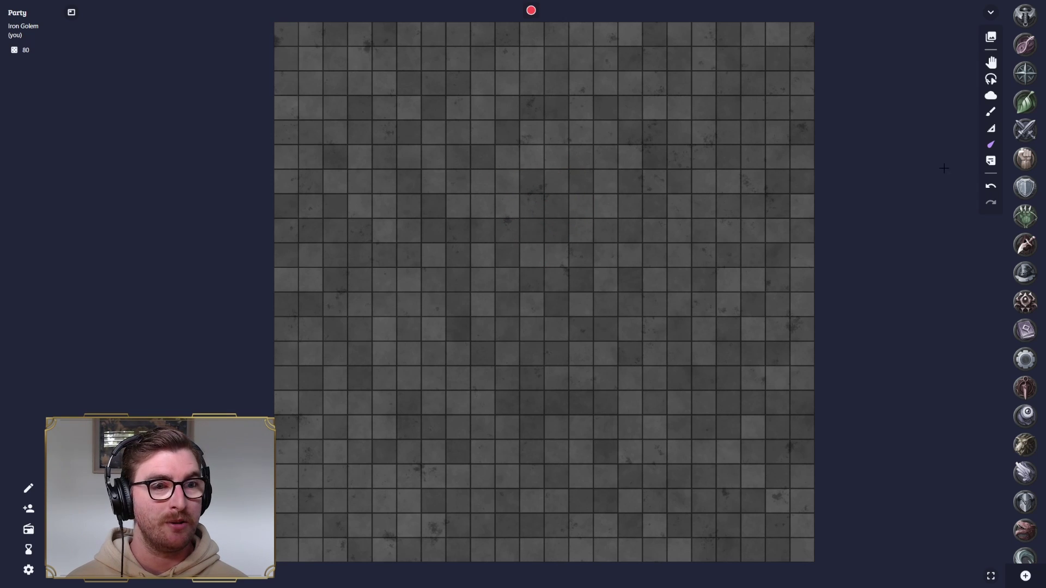
- Add an orange note reading 'Test' near the map's upper centre, left visible to players
{"action": "left_click", "coordinate": [991, 161]}
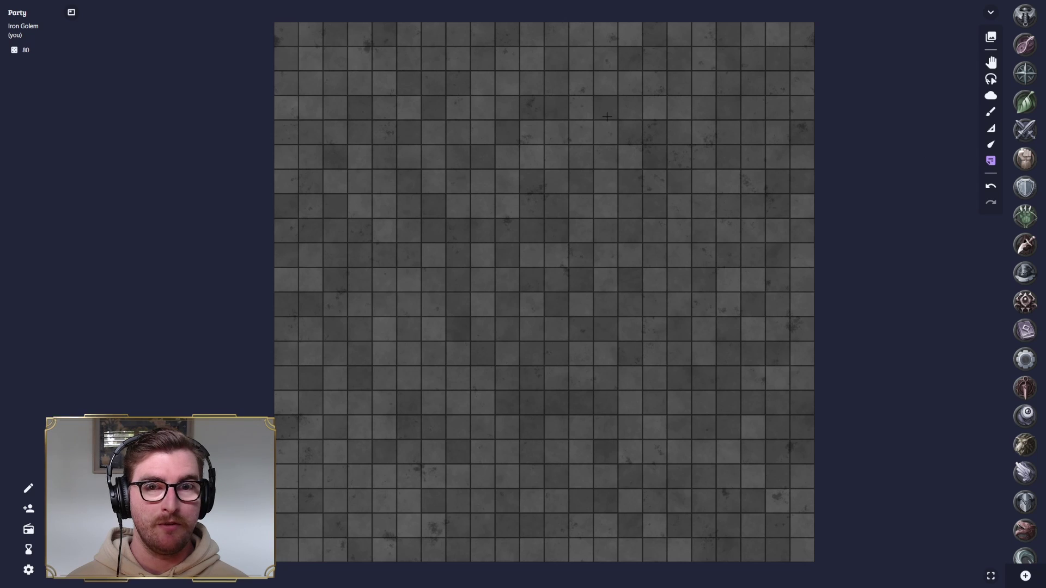
{"action": "left_click", "coordinate": [616, 159]}
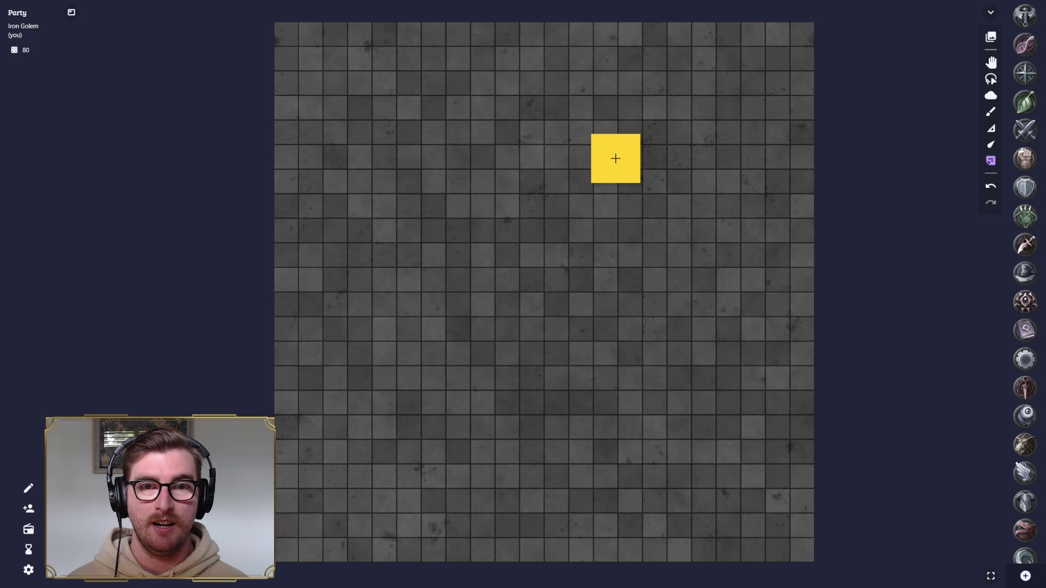
{"action": "type", "text": "Test"}
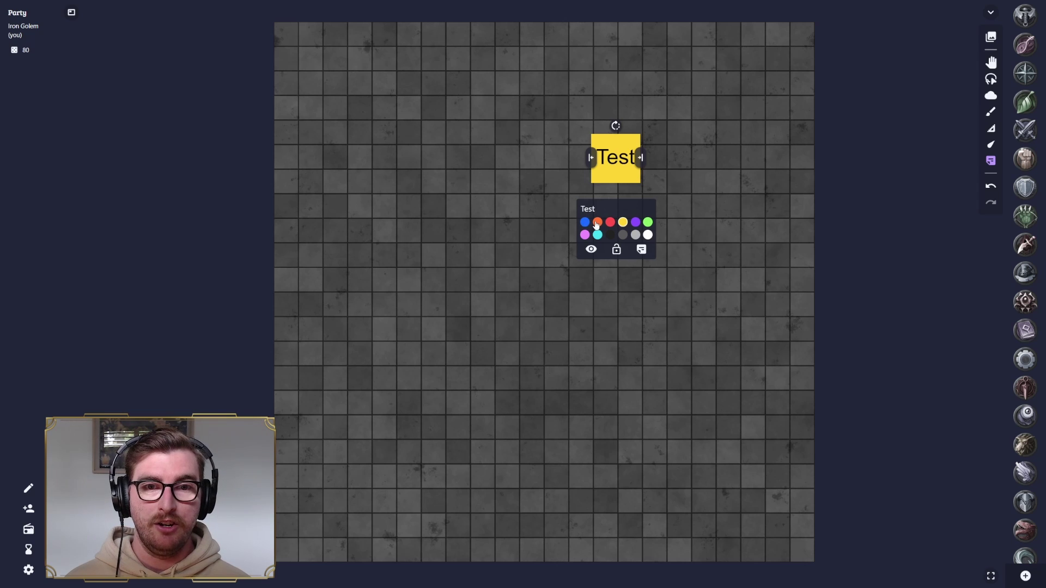
{"action": "left_click", "coordinate": [598, 222]}
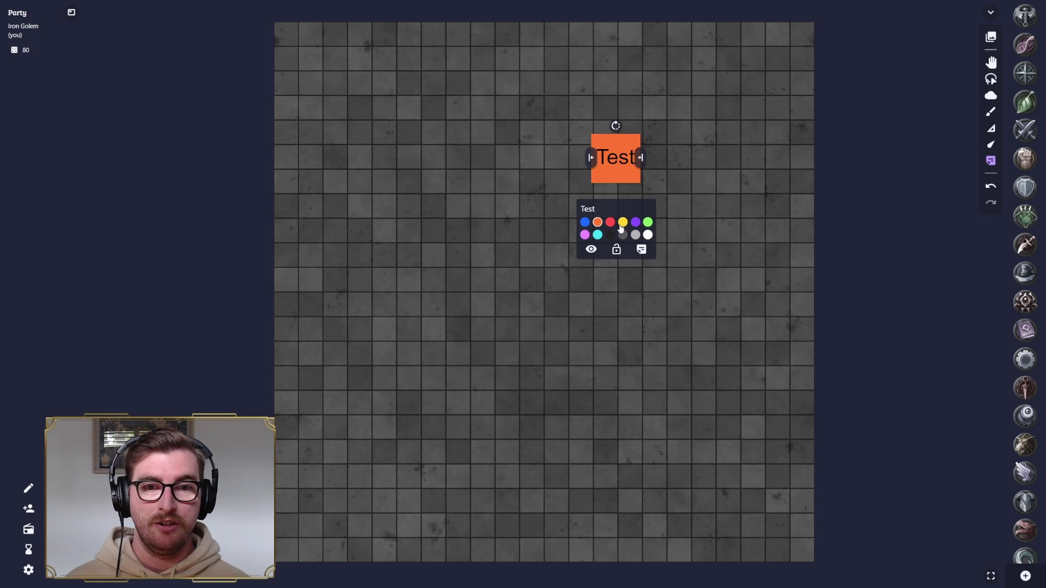
{"action": "left_click", "coordinate": [591, 250]}
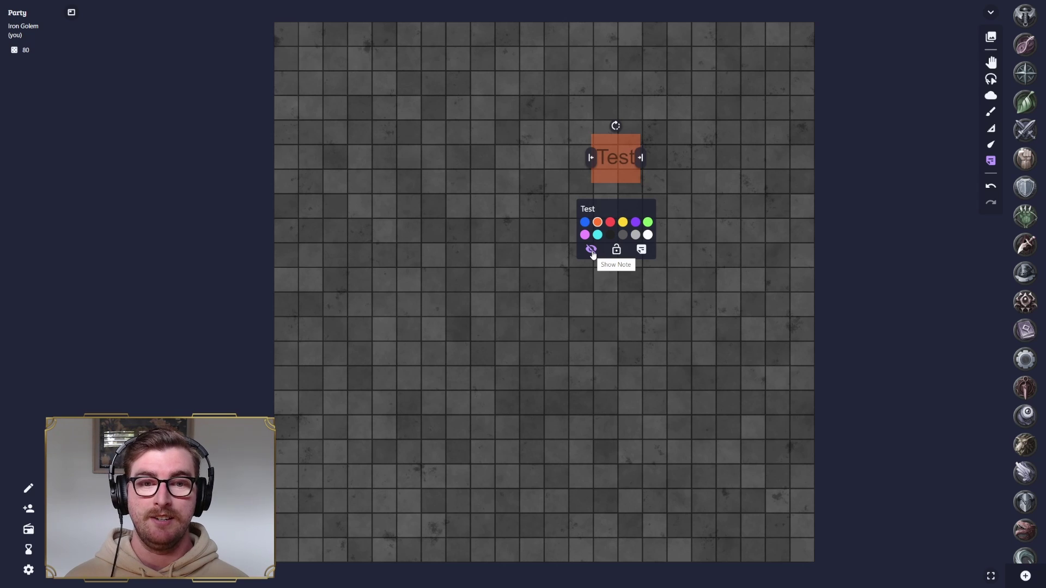
{"action": "left_click", "coordinate": [591, 250]}
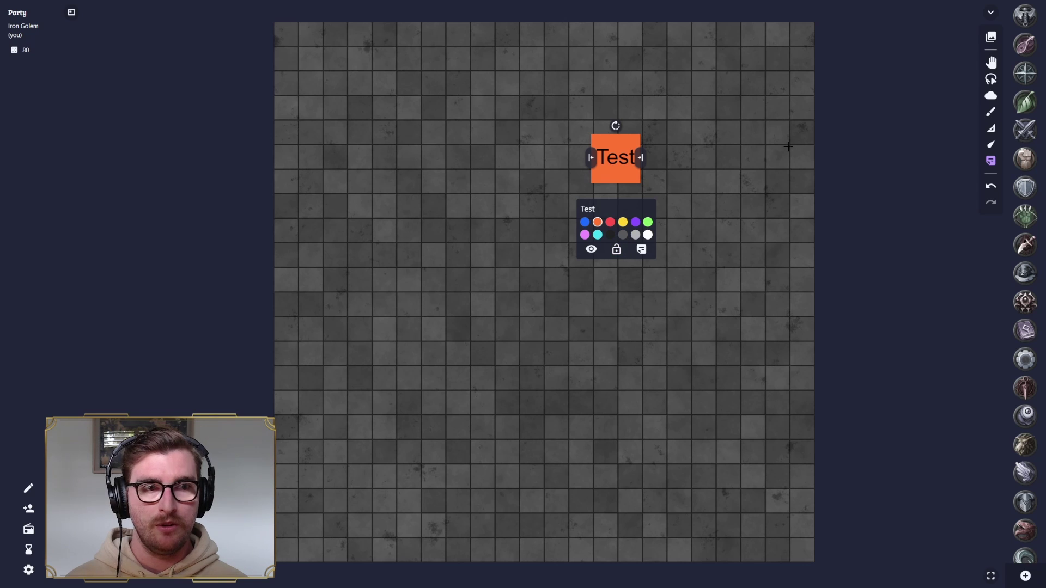
{"action": "left_click", "coordinate": [991, 62]}
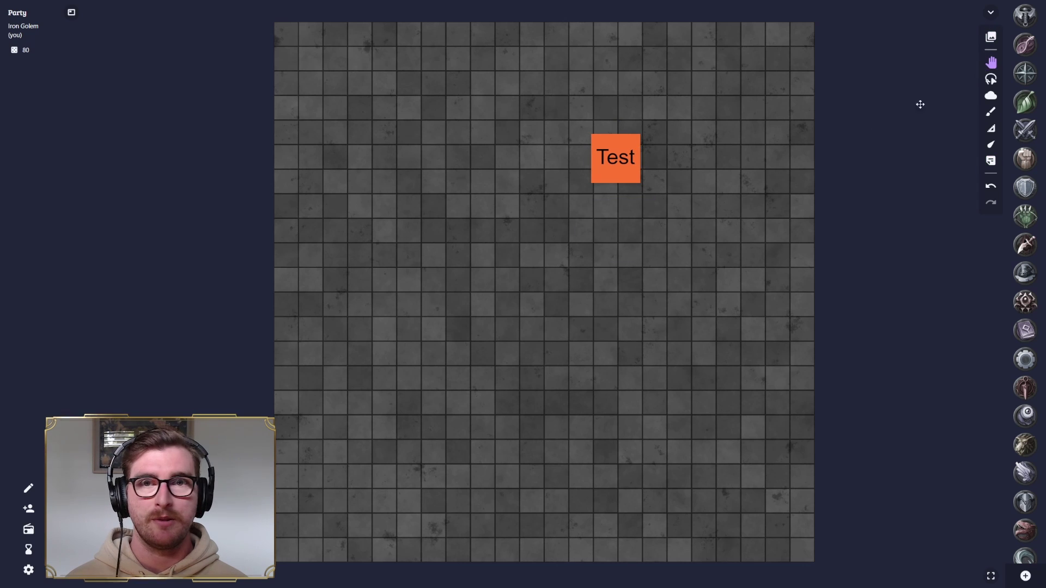
- Drag the 'Test' note onto the trash, then re-centre and zoom the map view
{"action": "left_click_drag", "start_coordinate": [616, 164], "coordinate": [530, 566]}
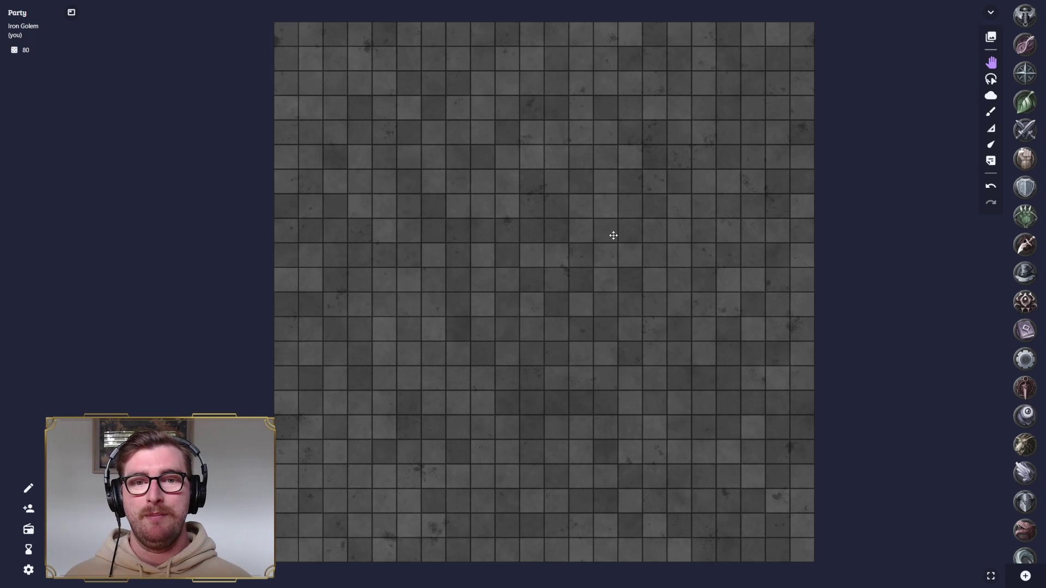
{"action": "left_click_drag", "start_coordinate": [614, 235], "coordinate": [586, 236]}
{"action": "scroll", "coordinate": [587, 236], "scroll_direction": "down", "scroll_amount": 3}
{"action": "mouse_move", "coordinate": [514, 261]}
{"action": "left_mouse_down"}
{"action": "mouse_move", "coordinate": [554, 257]}
{"action": "mouse_move", "coordinate": [523, 252]}
{"action": "left_mouse_up"}
{"action": "scroll", "coordinate": [567, 253], "scroll_direction": "up", "scroll_amount": 2}
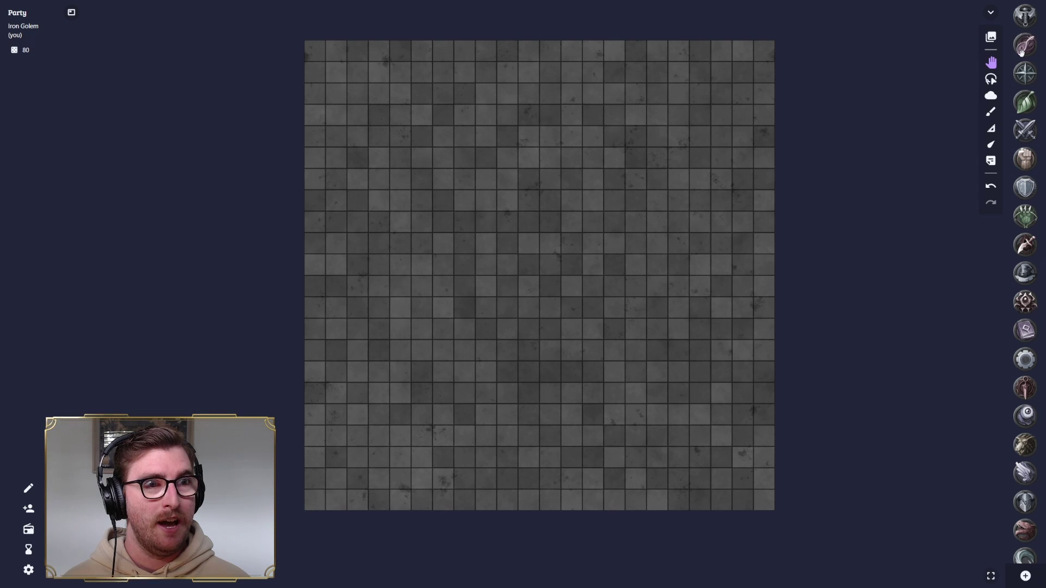
- Place the Bard, crossed-swords, helmet and Wizard book tokens in a cluster near the map centre
{"action": "left_click_drag", "start_coordinate": [1023, 47], "coordinate": [597, 219]}
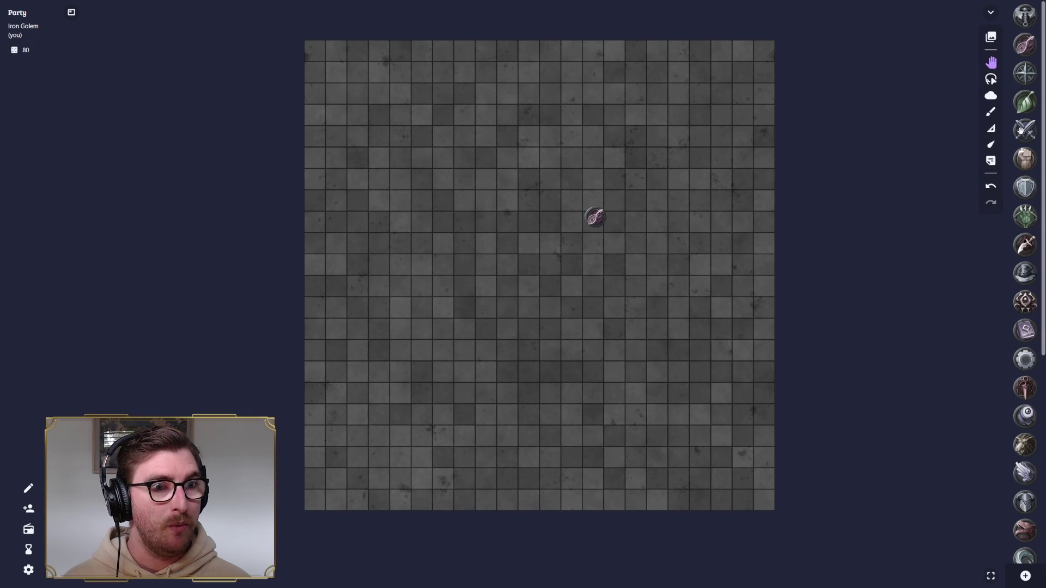
{"action": "left_click_drag", "start_coordinate": [1023, 132], "coordinate": [632, 190]}
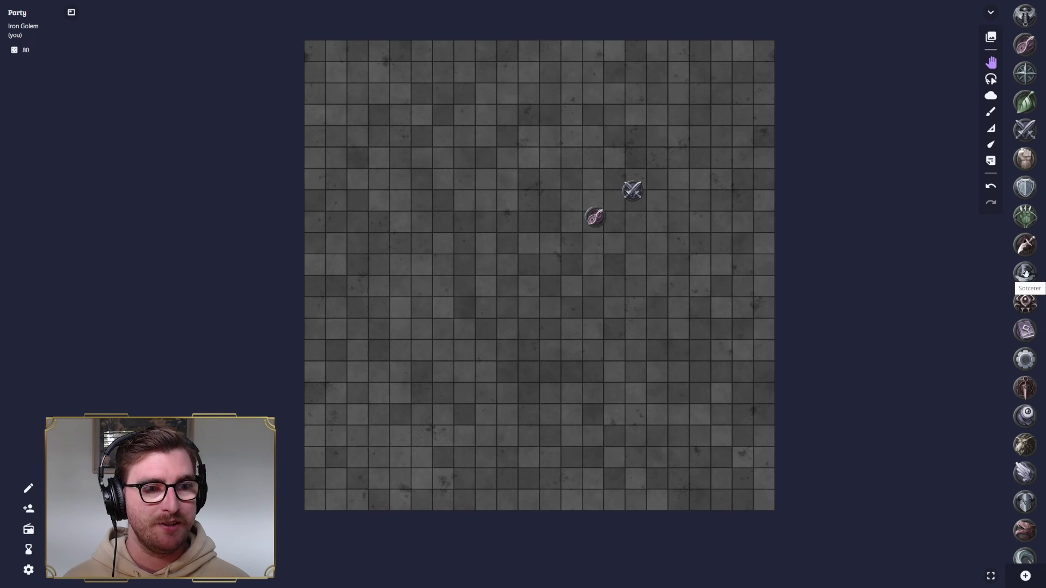
{"action": "left_click_drag", "start_coordinate": [1025, 274], "coordinate": [649, 246]}
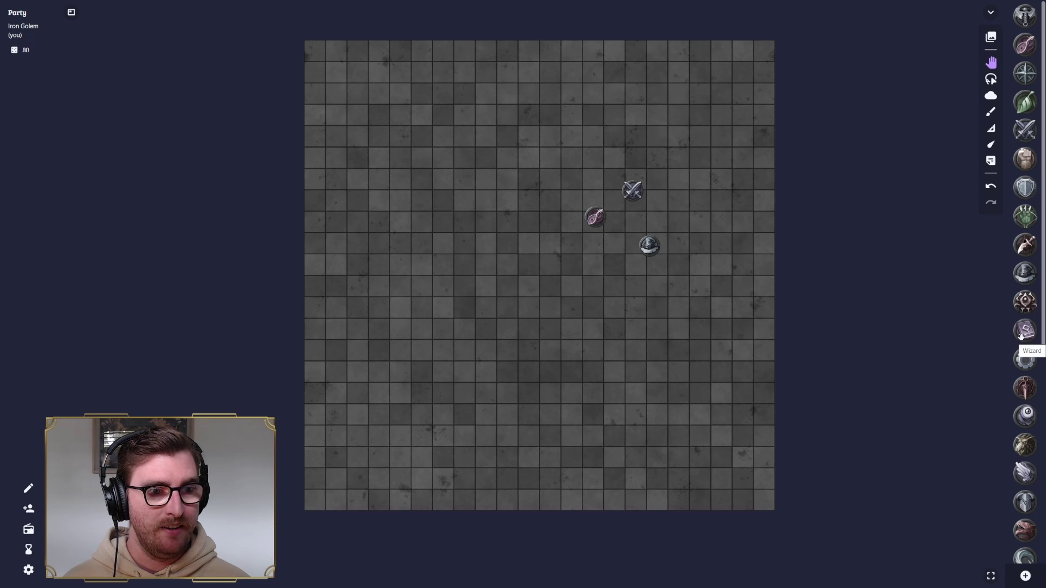
{"action": "left_click_drag", "start_coordinate": [1026, 331], "coordinate": [623, 285]}
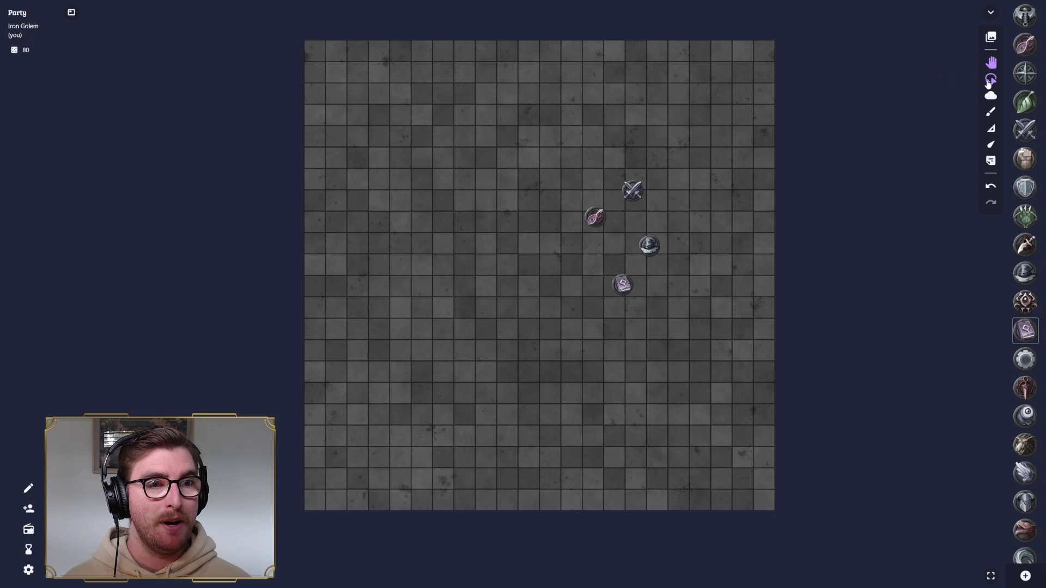
{"action": "left_click", "coordinate": [990, 82]}
- Box-select the four party tokens and drag the group up and to the right
{"action": "left_click_drag", "start_coordinate": [568, 173], "coordinate": [696, 295]}
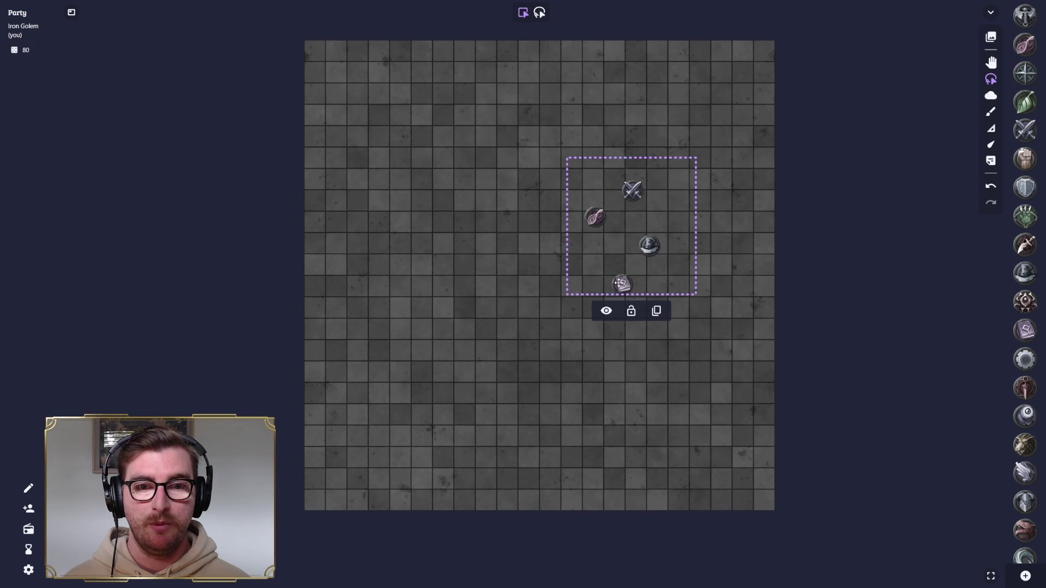
{"action": "left_click_drag", "start_coordinate": [623, 284], "coordinate": [682, 191]}
{"action": "key", "text": "w"}
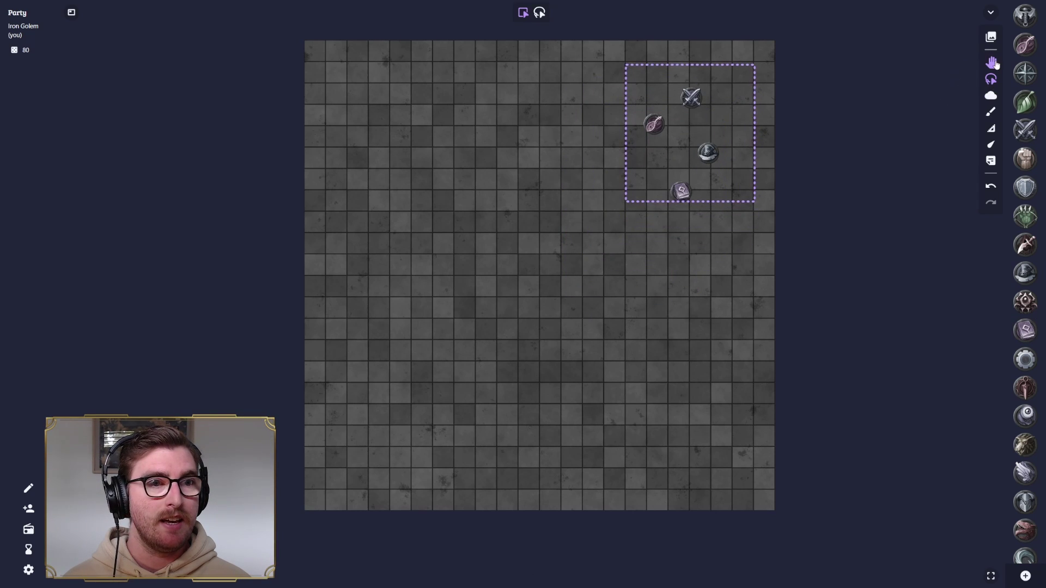
- Space out the crossed-swords, helmet, lute and book tokens individually and reframe the view
{"action": "scroll", "coordinate": [744, 103], "scroll_direction": "up", "scroll_amount": 3}
{"action": "left_click_drag", "start_coordinate": [657, 93], "coordinate": [672, 88]}
{"action": "left_click_drag", "start_coordinate": [690, 192], "coordinate": [715, 168]}
{"action": "left_click_drag", "start_coordinate": [593, 141], "coordinate": [598, 125]}
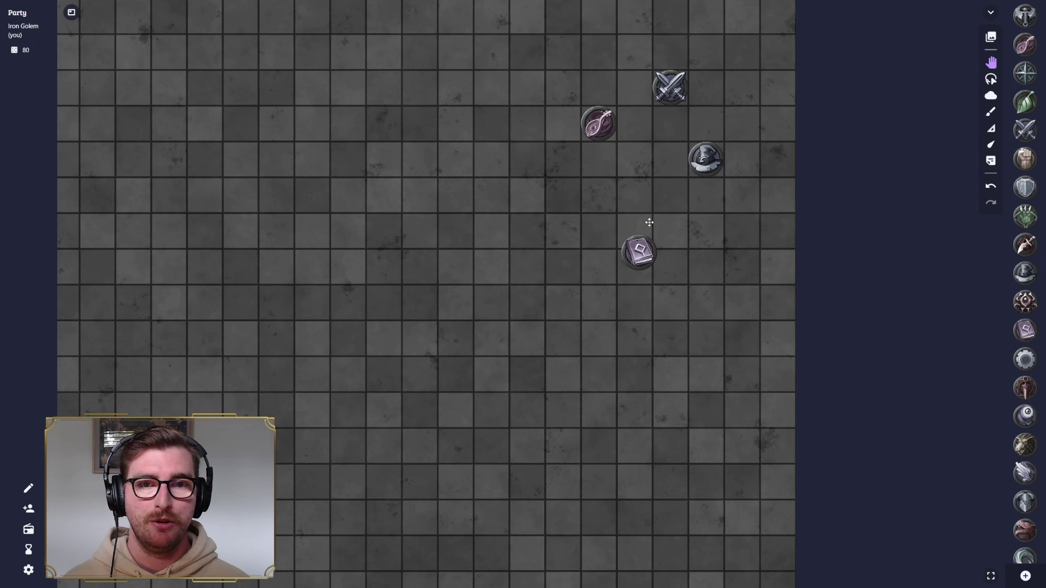
{"action": "left_click_drag", "start_coordinate": [641, 250], "coordinate": [636, 192]}
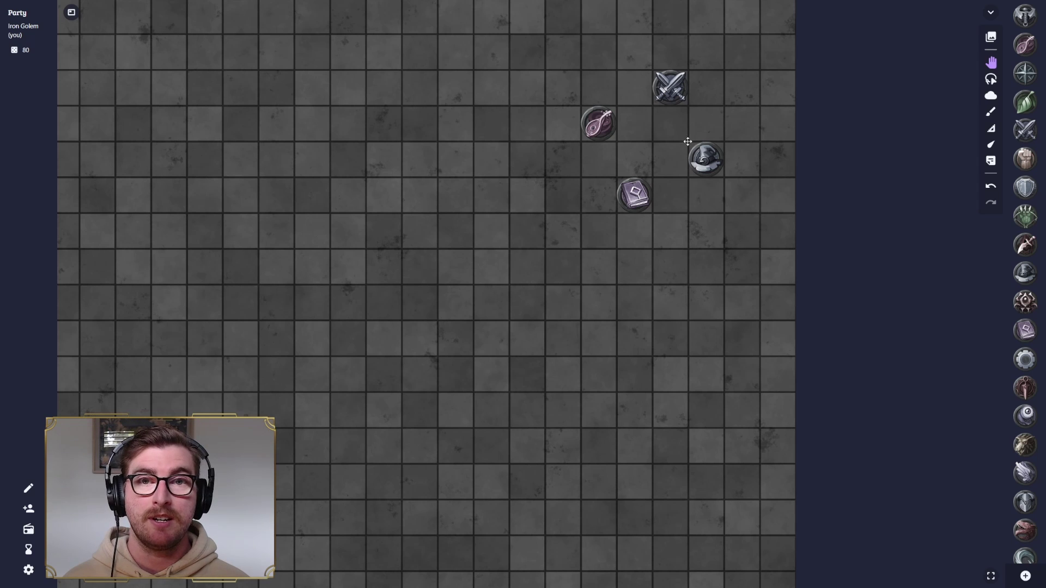
{"action": "left_click_drag", "start_coordinate": [652, 143], "coordinate": [620, 188]}
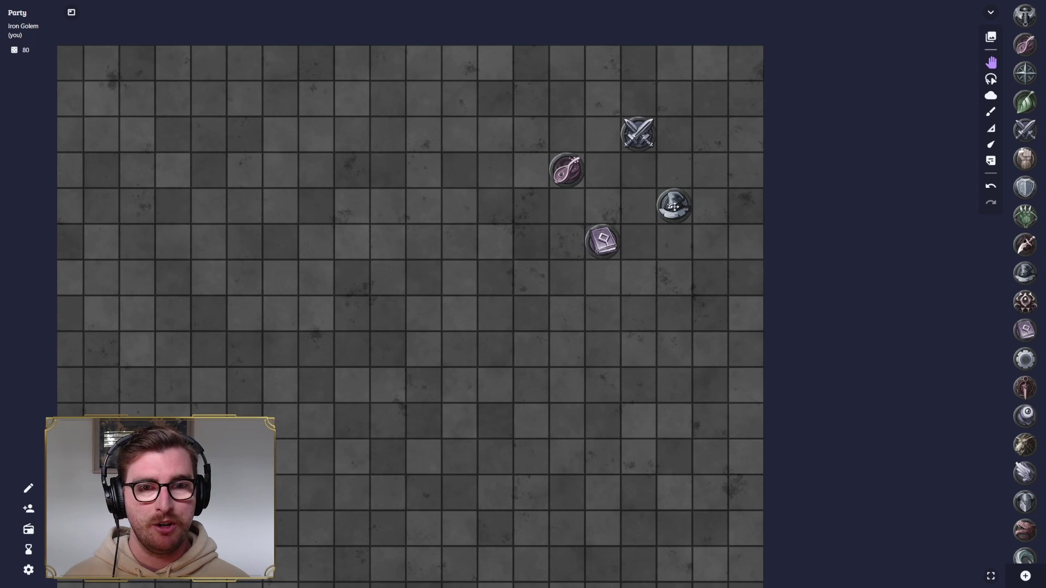
- Resize the helmet token slightly and label it 'Sabine'
{"action": "left_click", "coordinate": [674, 207]}
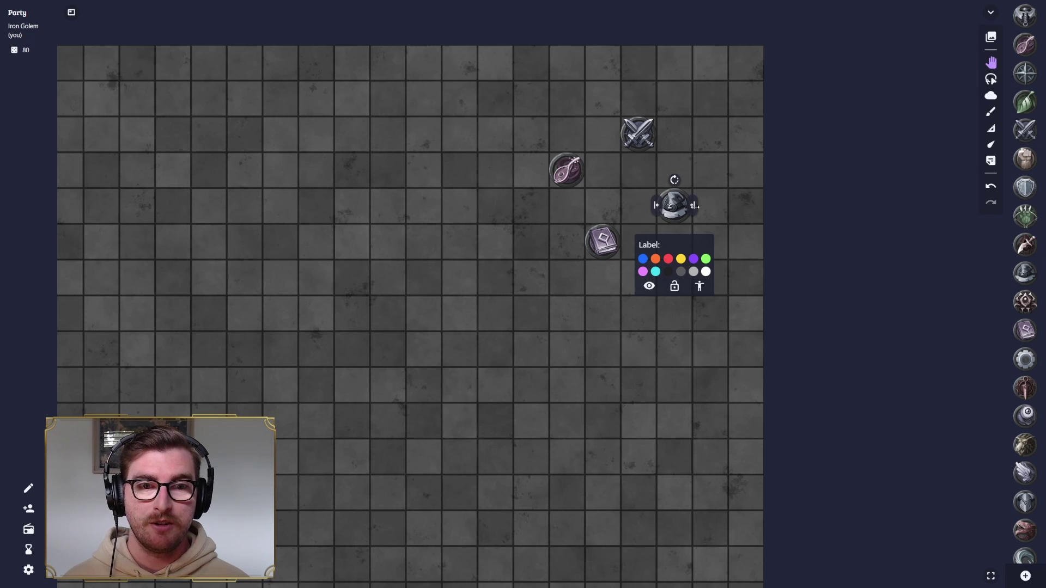
{"action": "mouse_move", "coordinate": [696, 205]}
{"action": "left_mouse_down"}
{"action": "mouse_move", "coordinate": [763, 214]}
{"action": "mouse_move", "coordinate": [693, 205]}
{"action": "left_mouse_up"}
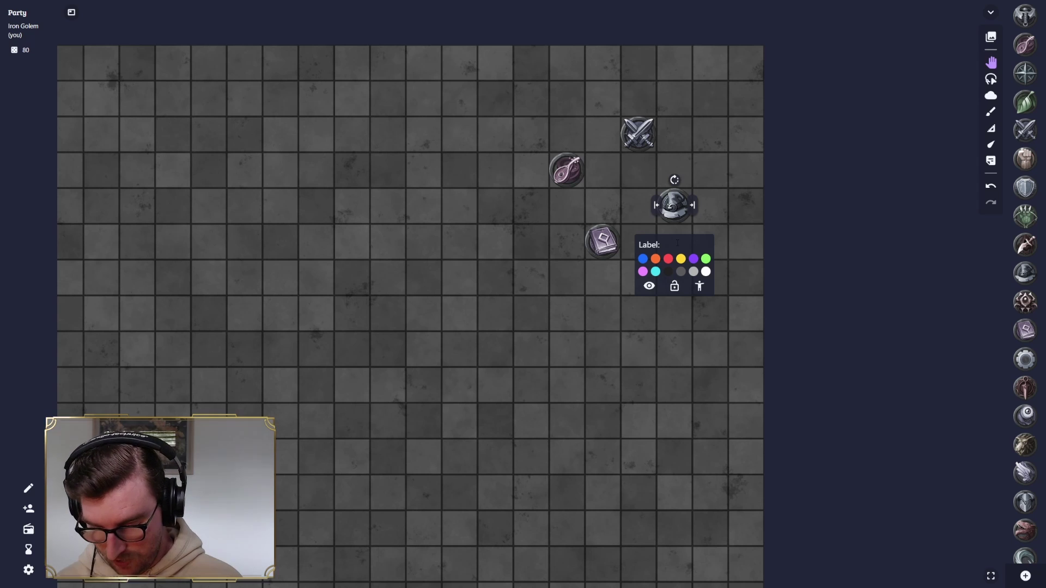
{"action": "type", "text": "Sab"}
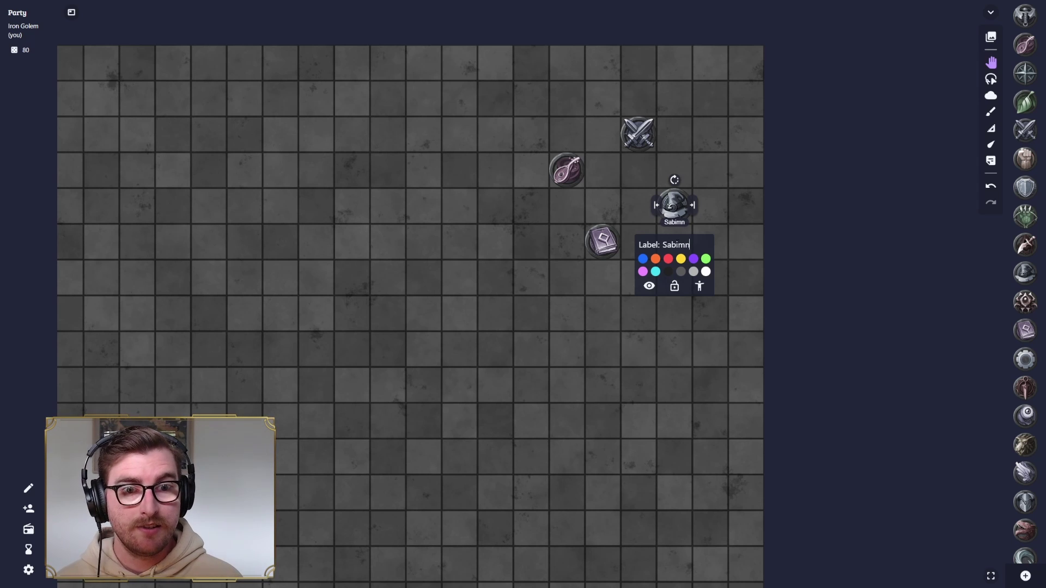
{"action": "type", "text": "ine"}
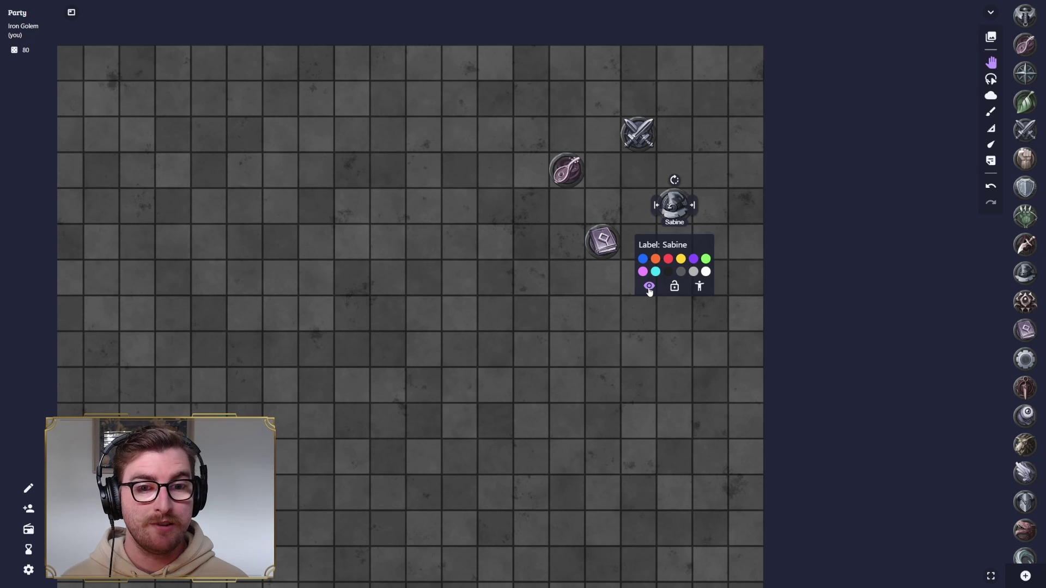
- Cycle Sabine's token type through the other types back to Character, then deselect it
{"action": "left_click", "coordinate": [699, 288]}
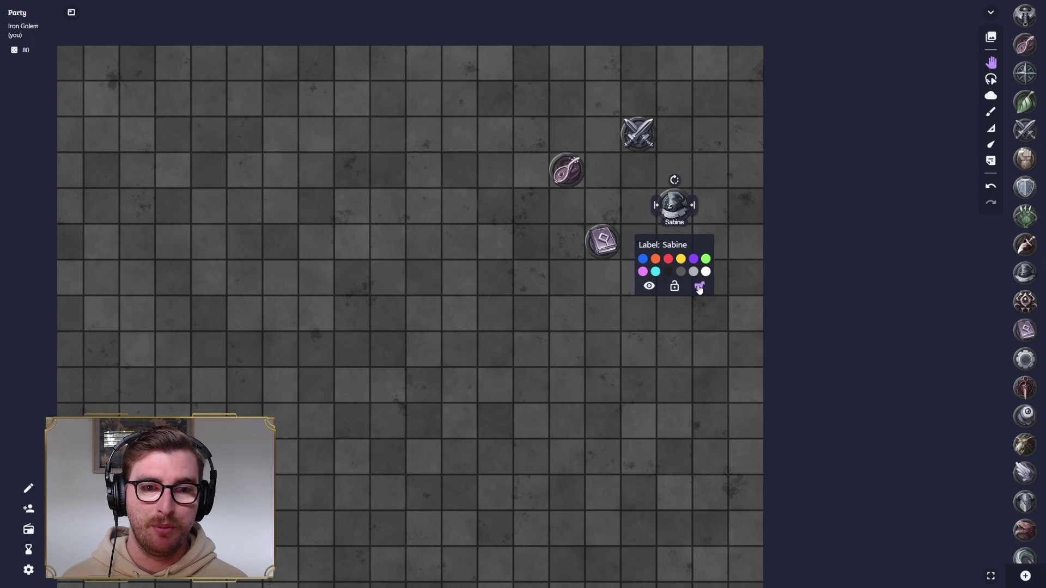
{"action": "left_click", "coordinate": [700, 289]}
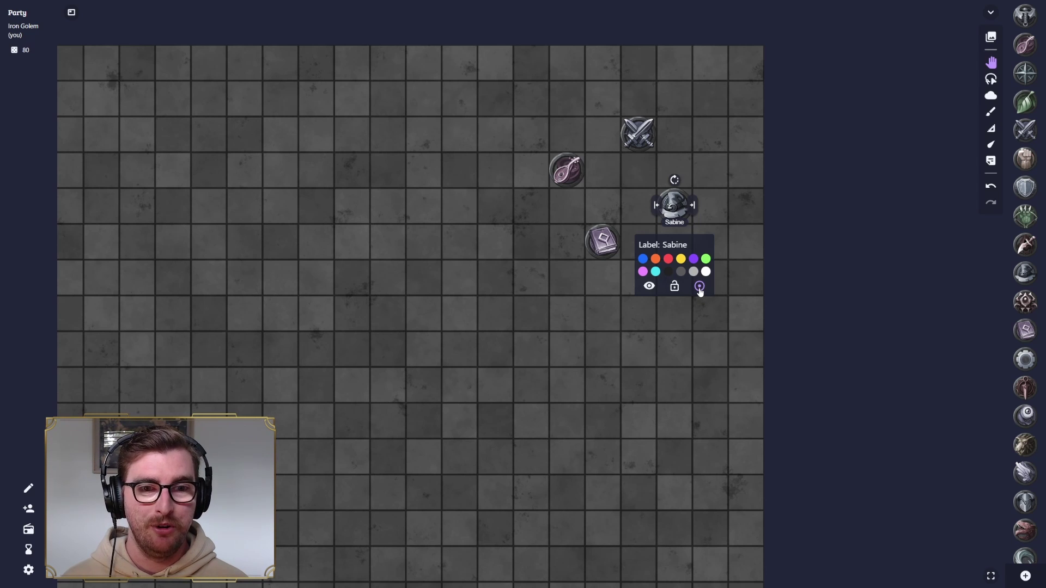
{"action": "left_click", "coordinate": [700, 288]}
{"action": "left_click", "coordinate": [638, 319]}
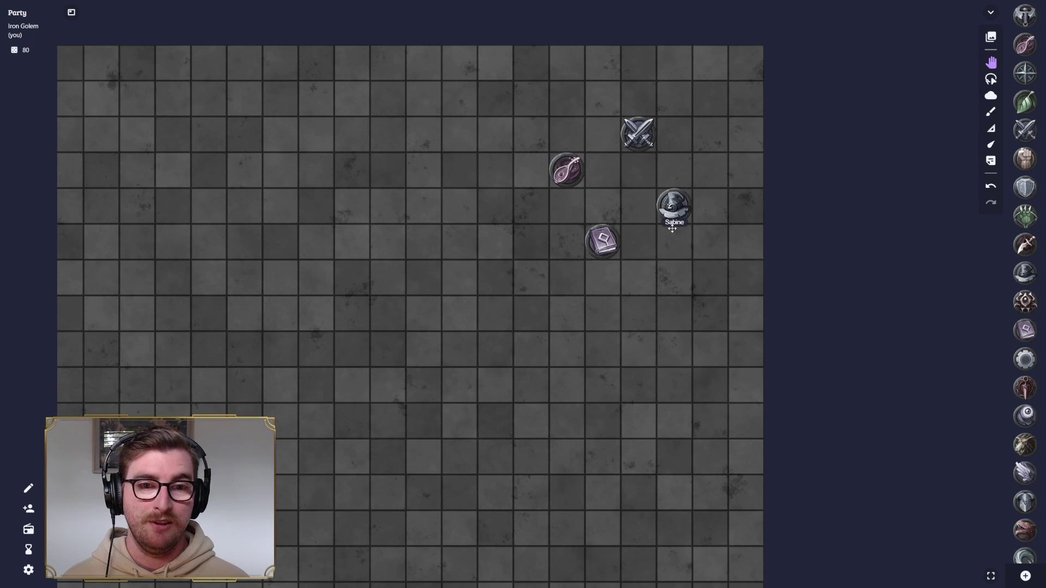
{"action": "scroll", "coordinate": [638, 217], "scroll_direction": "down", "scroll_amount": 4}
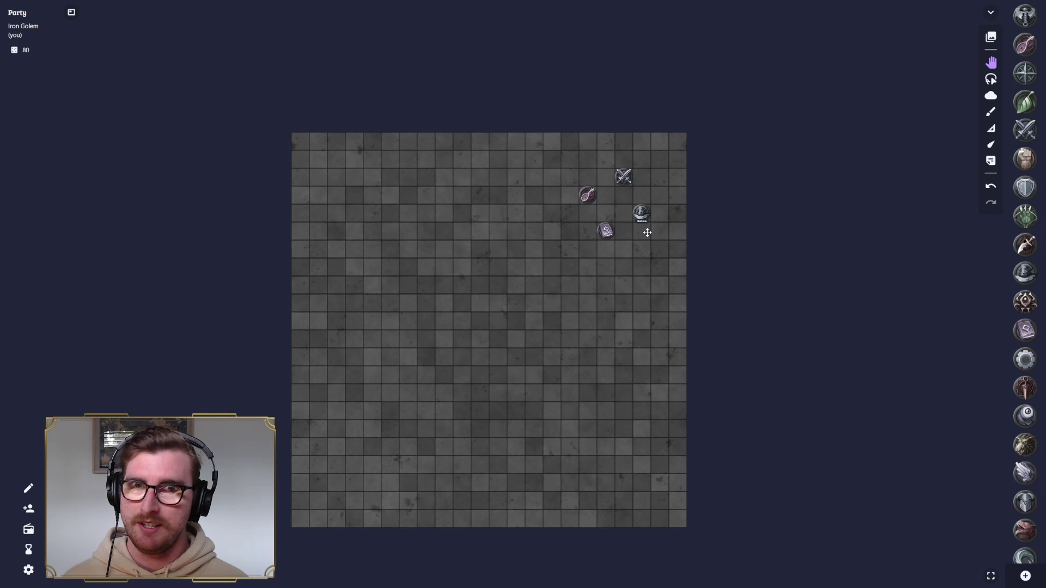
{"action": "scroll", "coordinate": [640, 233], "scroll_direction": "up", "scroll_amount": 3}
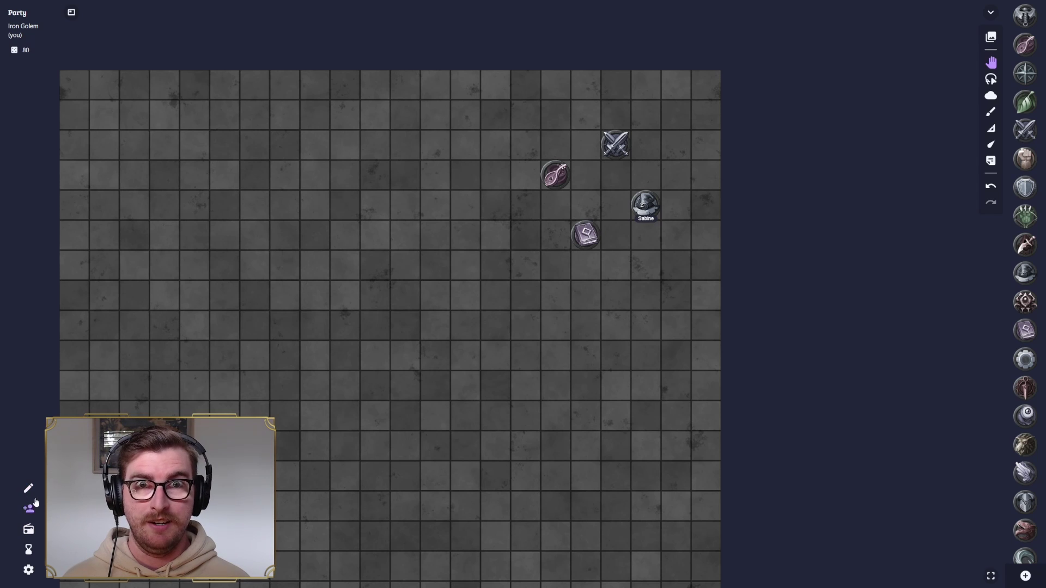
- Raise the Token Label Size slider to mid-range in Settings so name labels show larger
{"action": "left_click", "coordinate": [29, 570]}
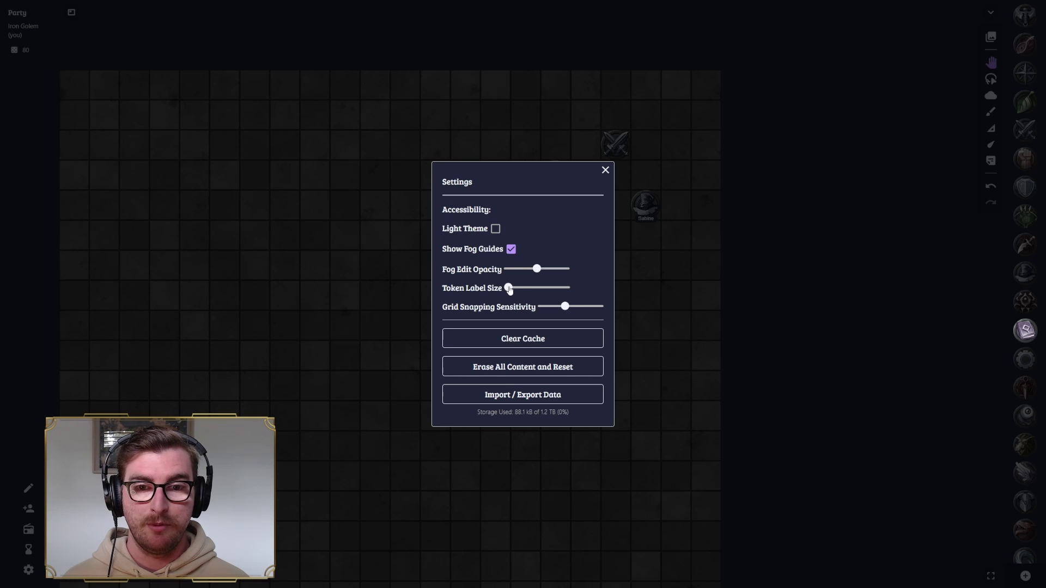
{"action": "left_click_drag", "start_coordinate": [509, 289], "coordinate": [535, 290]}
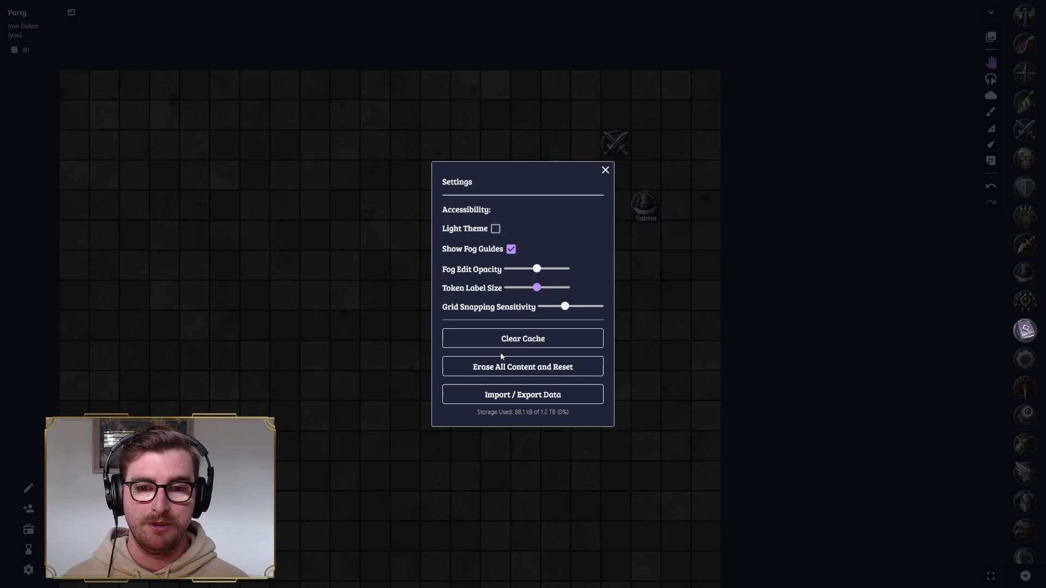
{"action": "left_click", "coordinate": [605, 170]}
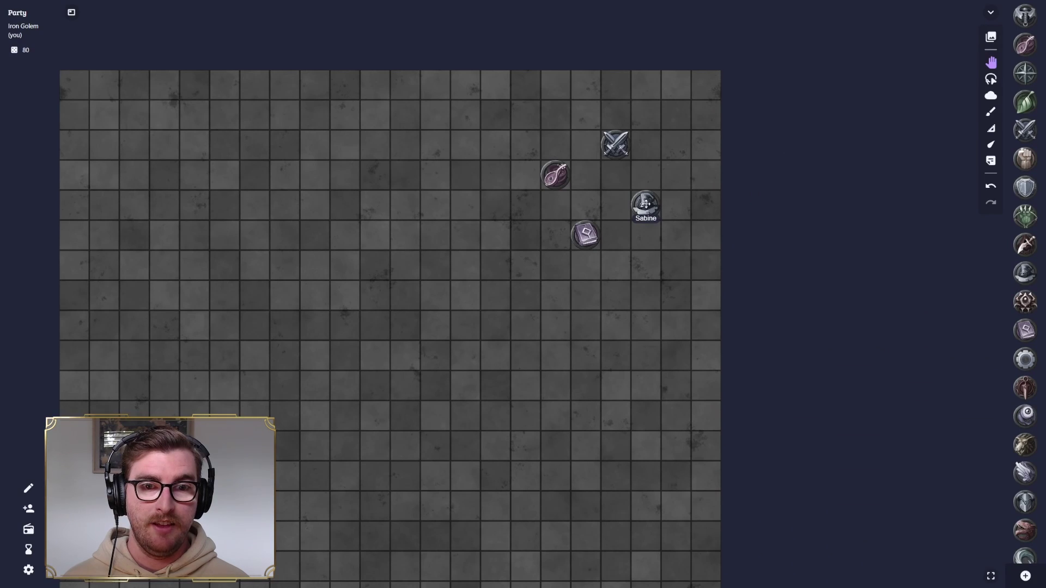
- Label the crossed-swords token 'Rhogar' and the lute token 'Bart'
{"action": "scroll", "coordinate": [643, 206], "scroll_direction": "down", "scroll_amount": 1}
{"action": "scroll", "coordinate": [627, 201], "scroll_direction": "up", "scroll_amount": 2}
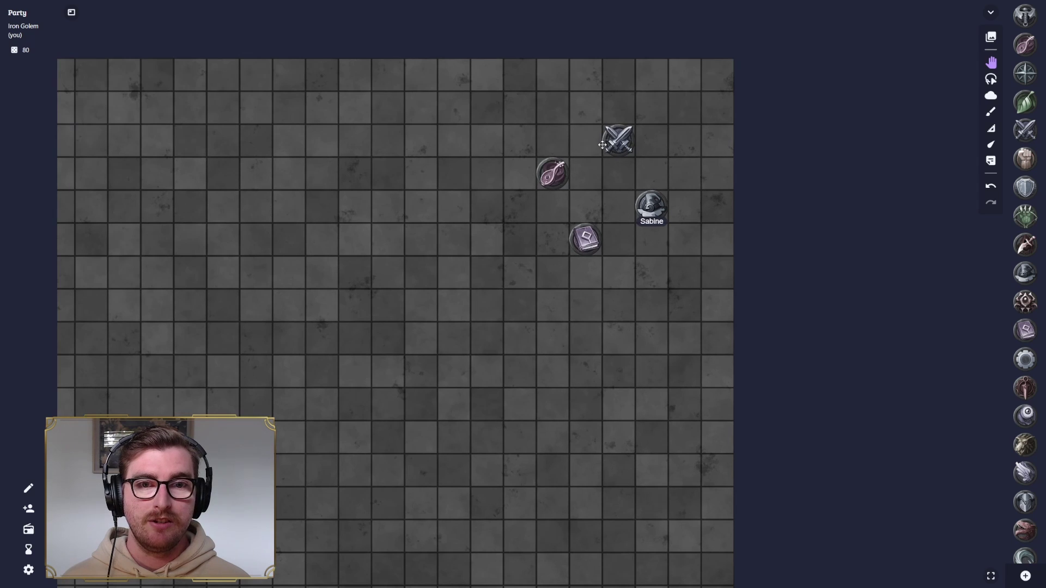
{"action": "left_click", "coordinate": [616, 142]}
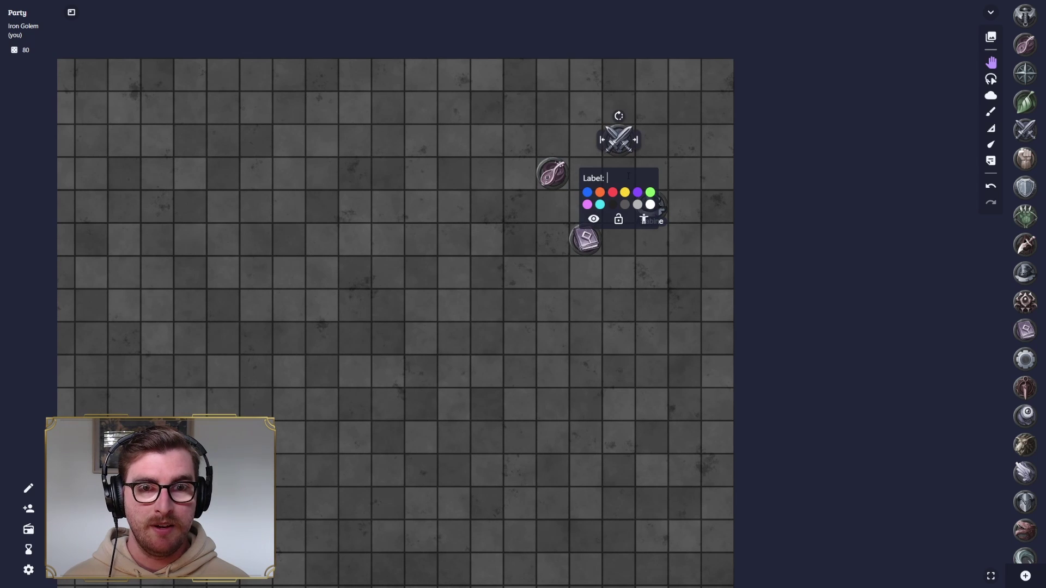
{"action": "type", "text": "Rhogar"}
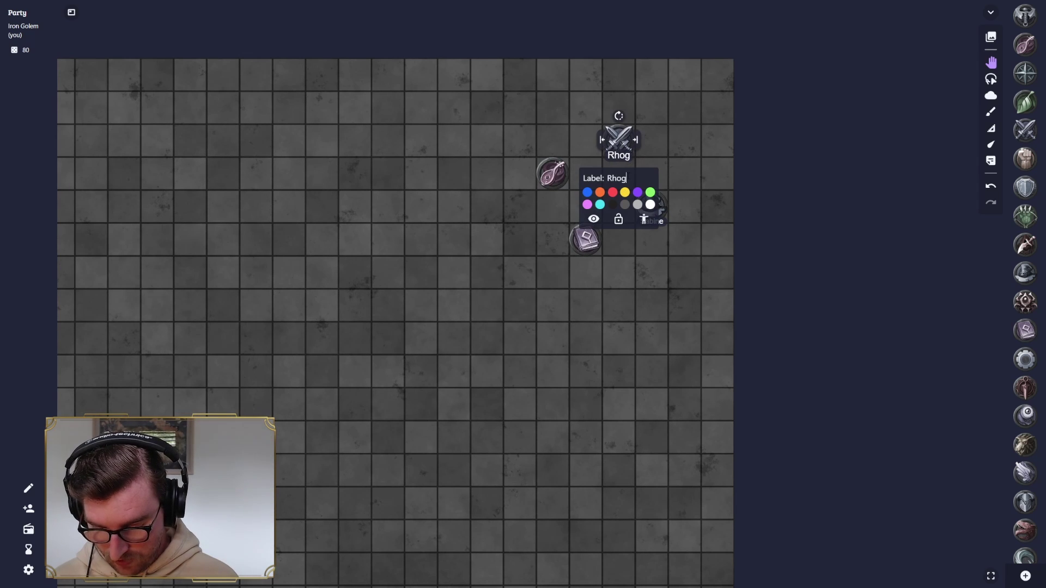
{"action": "left_click", "coordinate": [548, 175]}
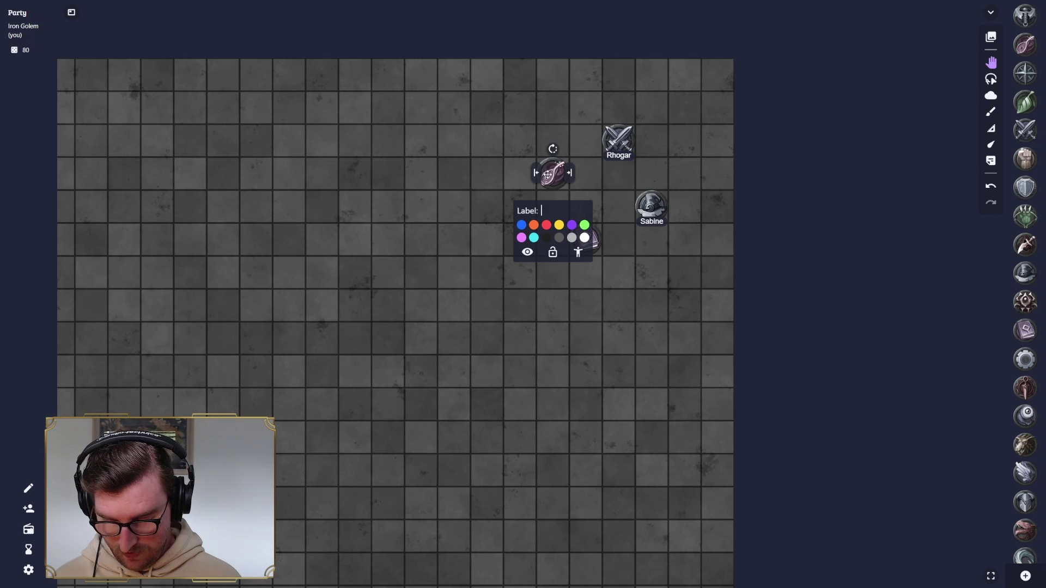
{"action": "type", "text": "Bart"}
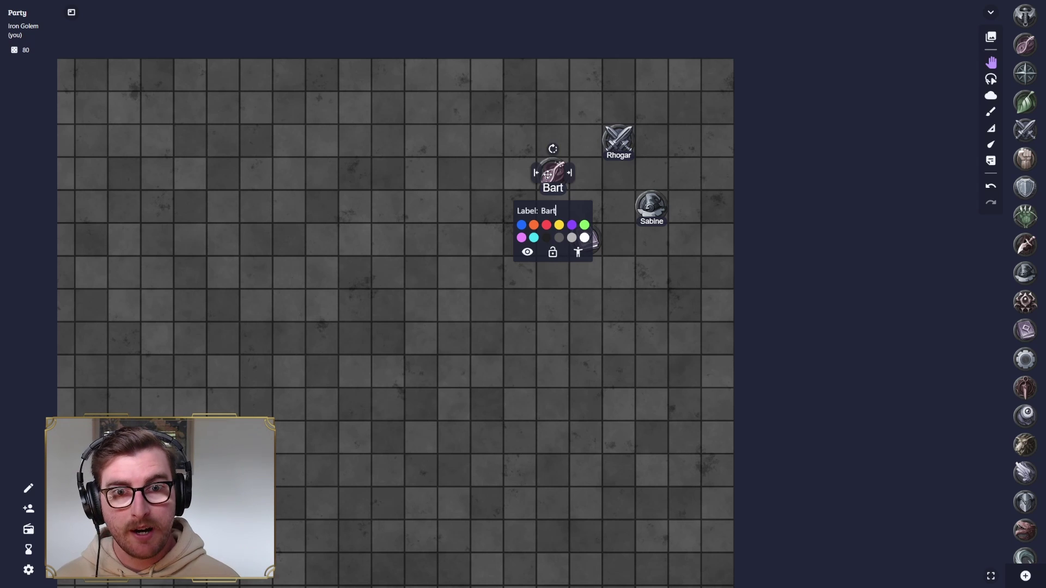
{"action": "left_click", "coordinate": [479, 219]}
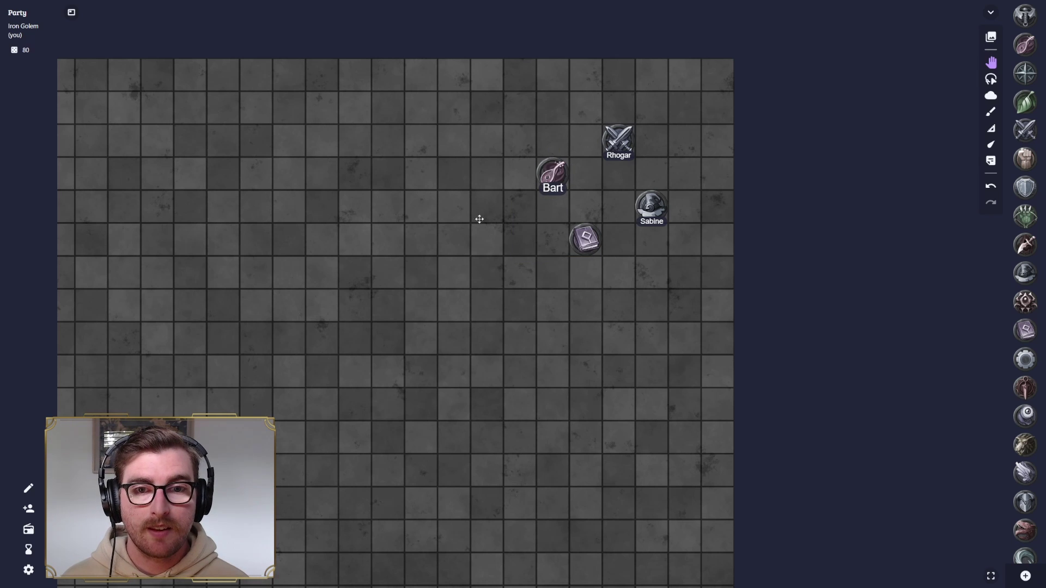
- Label the book token 'Harry' and drag the spare unnamed book token to the trash
{"action": "left_click", "coordinate": [587, 238]}
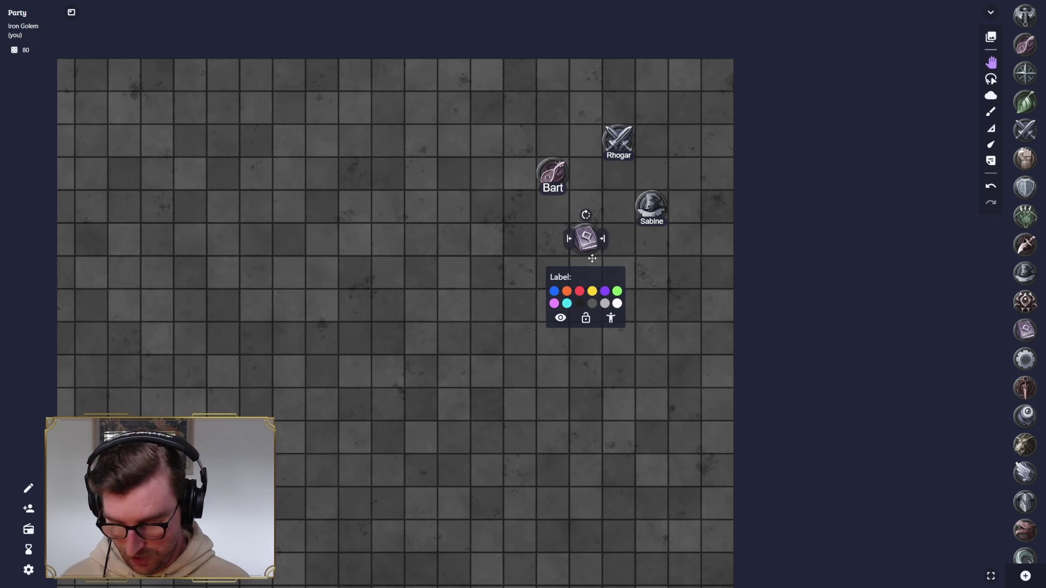
{"action": "type", "text": "Harry"}
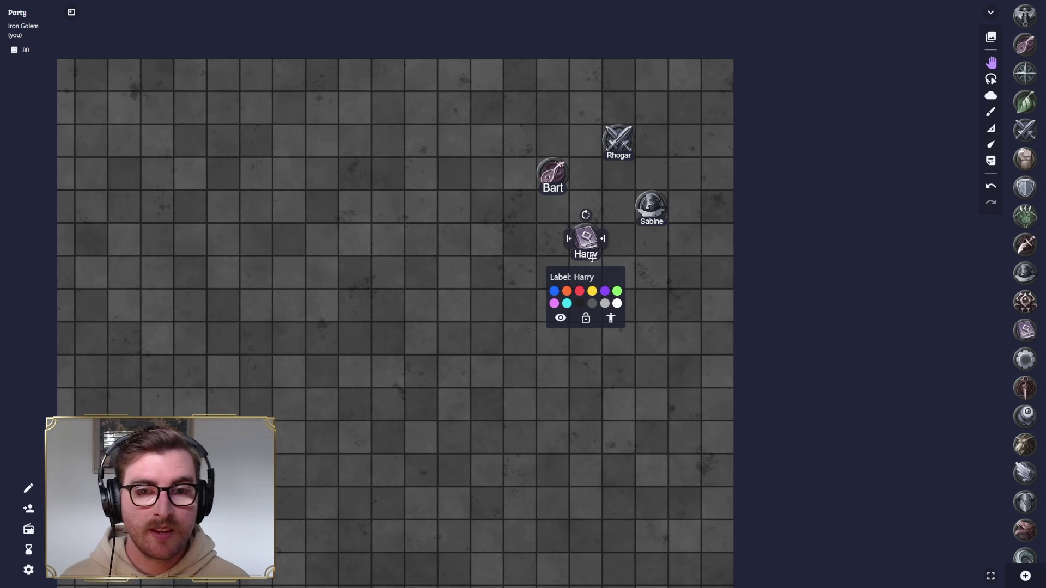
{"action": "key", "text": "Return"}
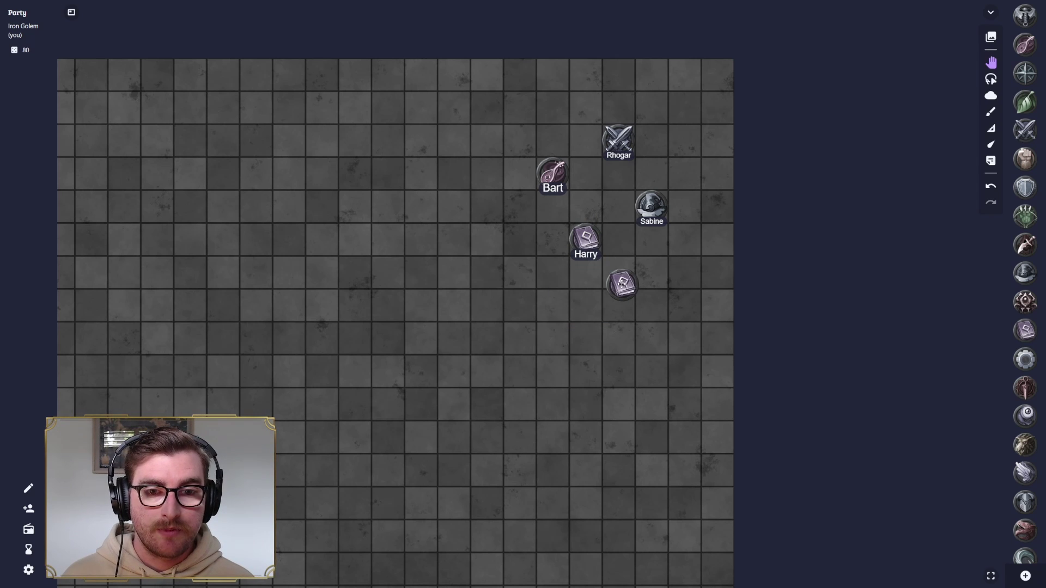
{"action": "left_click_drag", "start_coordinate": [622, 285], "coordinate": [532, 563]}
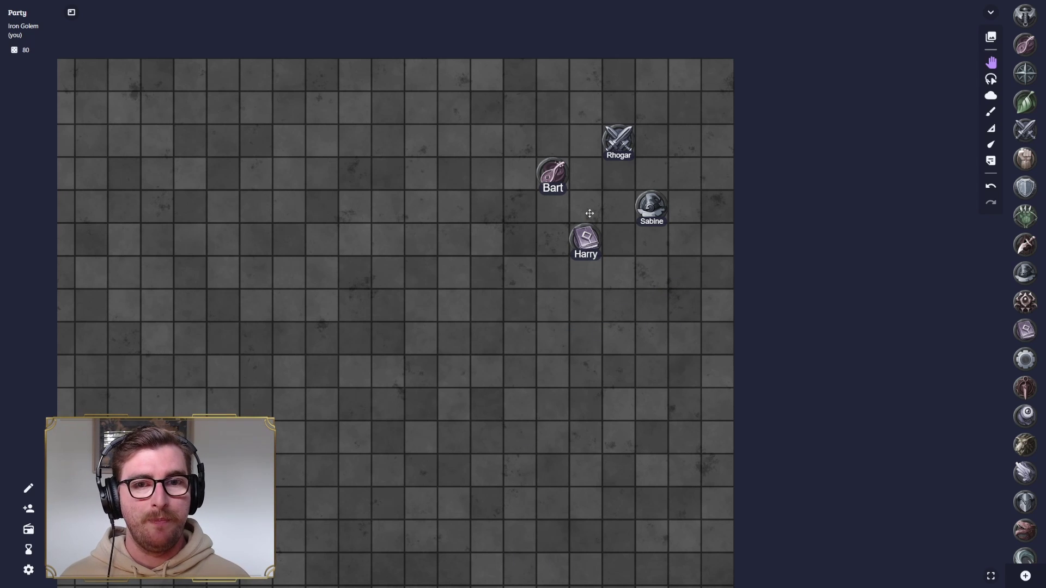
- Measure 5 ft from Bart and 10 ft from Rhogar to Sabine, then select Sabine's token
{"action": "scroll", "coordinate": [590, 214], "scroll_direction": "down", "scroll_amount": 1}
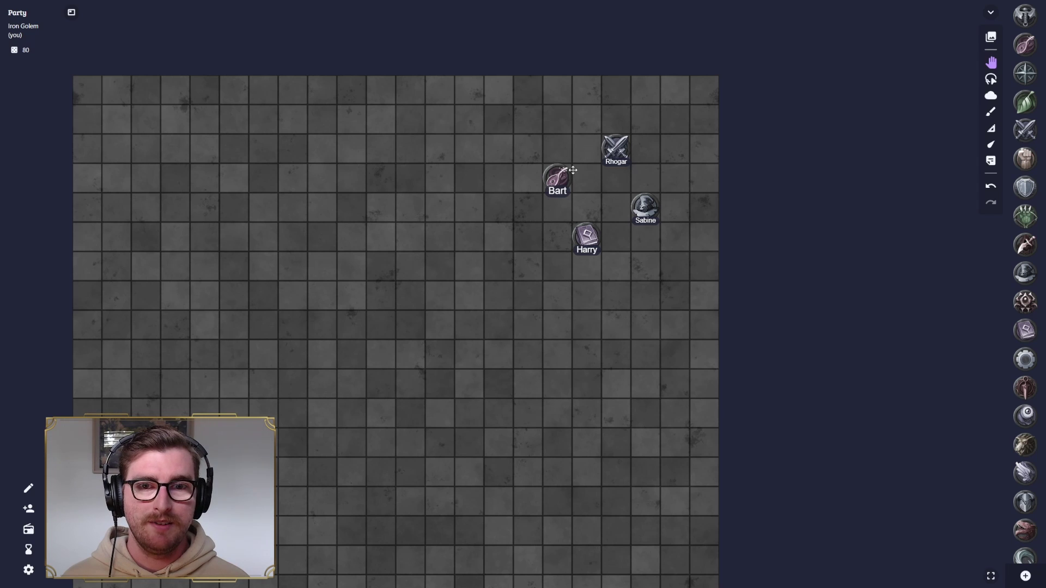
{"action": "left_click", "coordinate": [990, 131]}
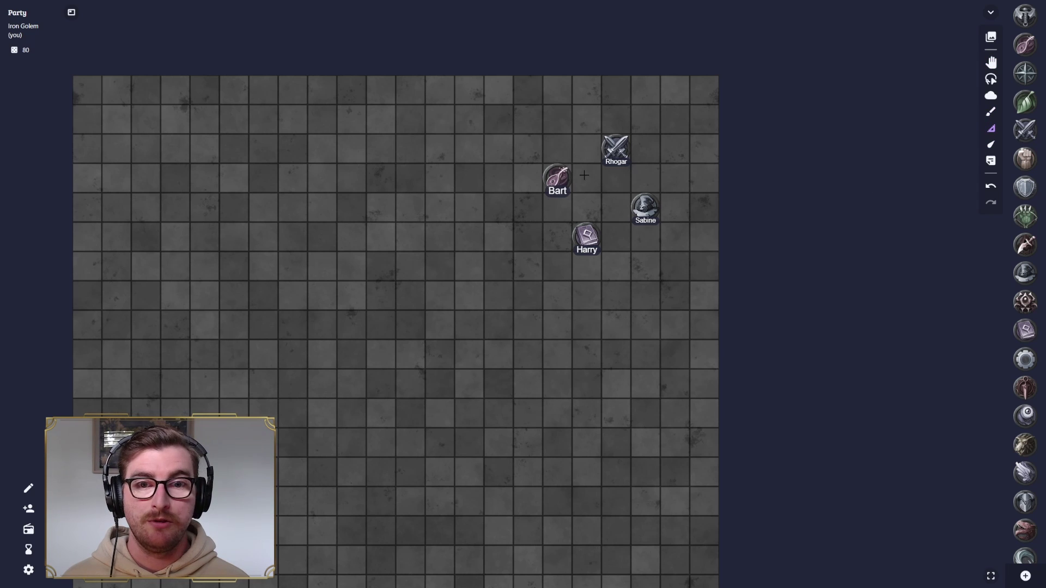
{"action": "left_click_drag", "start_coordinate": [557, 177], "coordinate": [521, 158]}
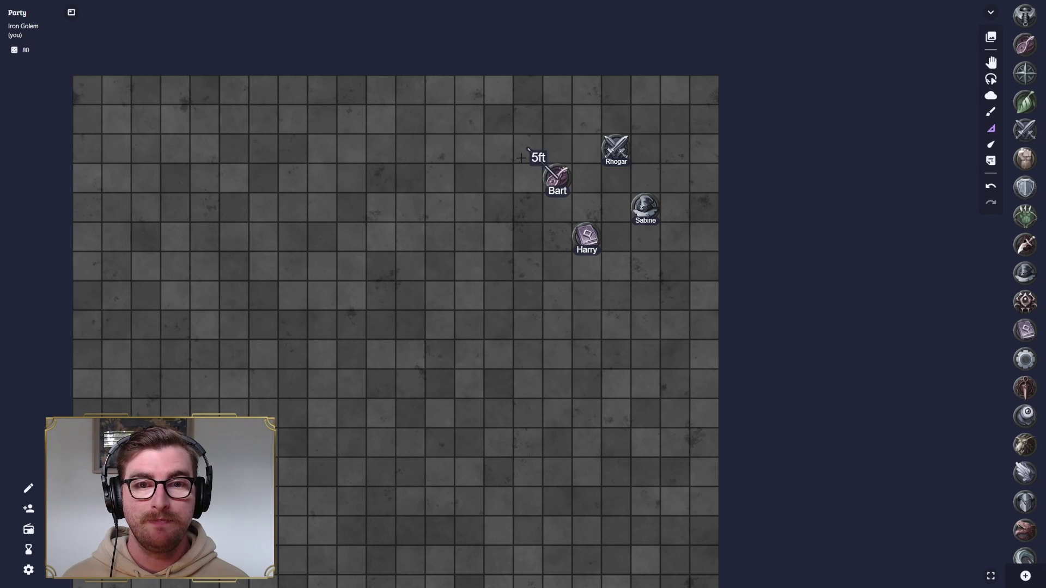
{"action": "mouse_move", "coordinate": [617, 147]}
{"action": "left_mouse_down"}
{"action": "mouse_move", "coordinate": [649, 205]}
{"action": "mouse_move", "coordinate": [704, 197]}
{"action": "mouse_move", "coordinate": [616, 229]}
{"action": "mouse_move", "coordinate": [618, 147]}
{"action": "left_mouse_up"}
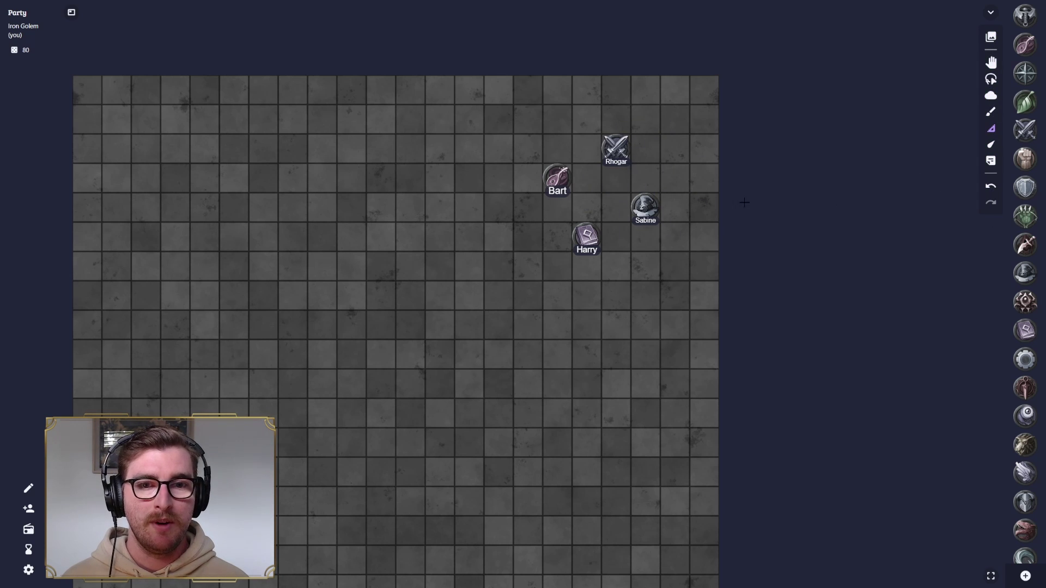
{"action": "left_click", "coordinate": [991, 62]}
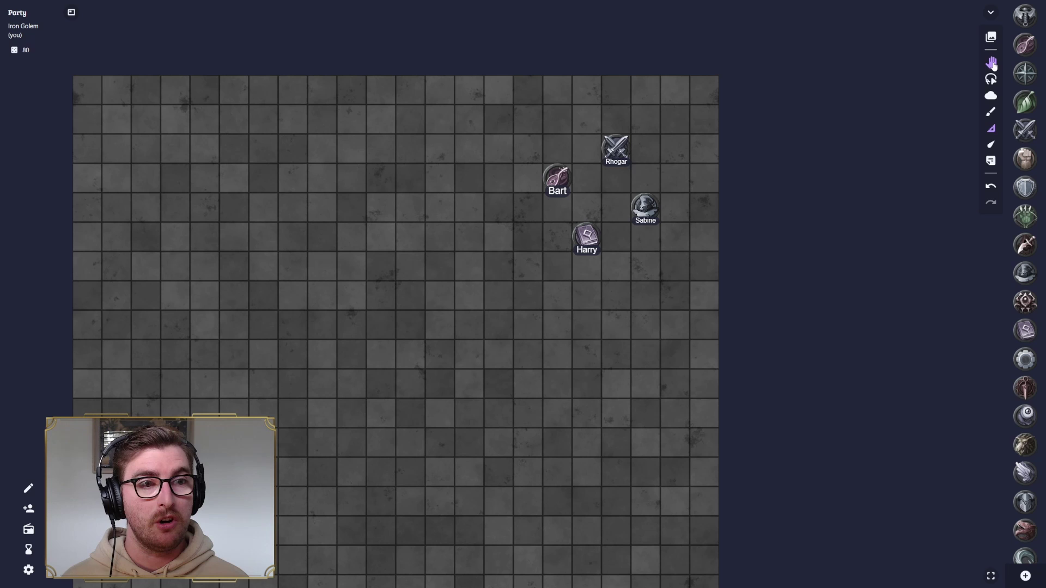
{"action": "left_click", "coordinate": [645, 209]}
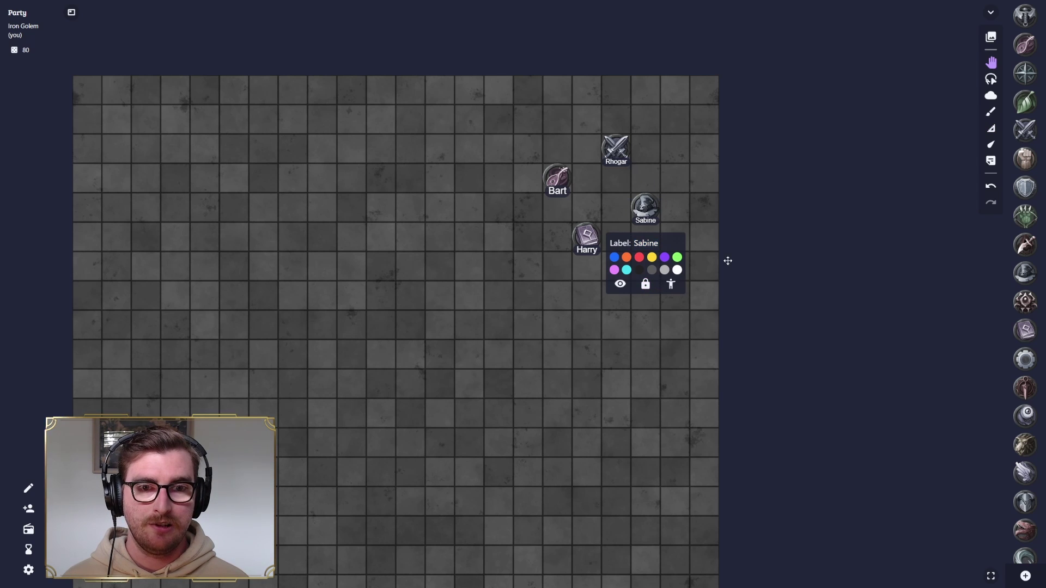
- Pan the map and unlock the Sabine token
{"action": "left_click_drag", "start_coordinate": [646, 204], "coordinate": [727, 140]}
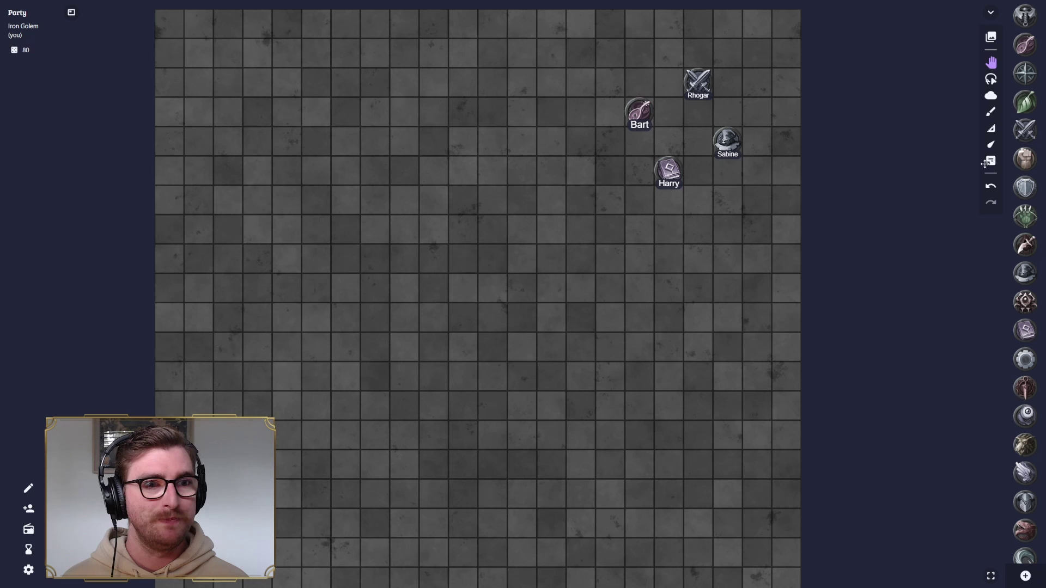
{"action": "left_click", "coordinate": [730, 140]}
{"action": "left_click", "coordinate": [728, 218]}
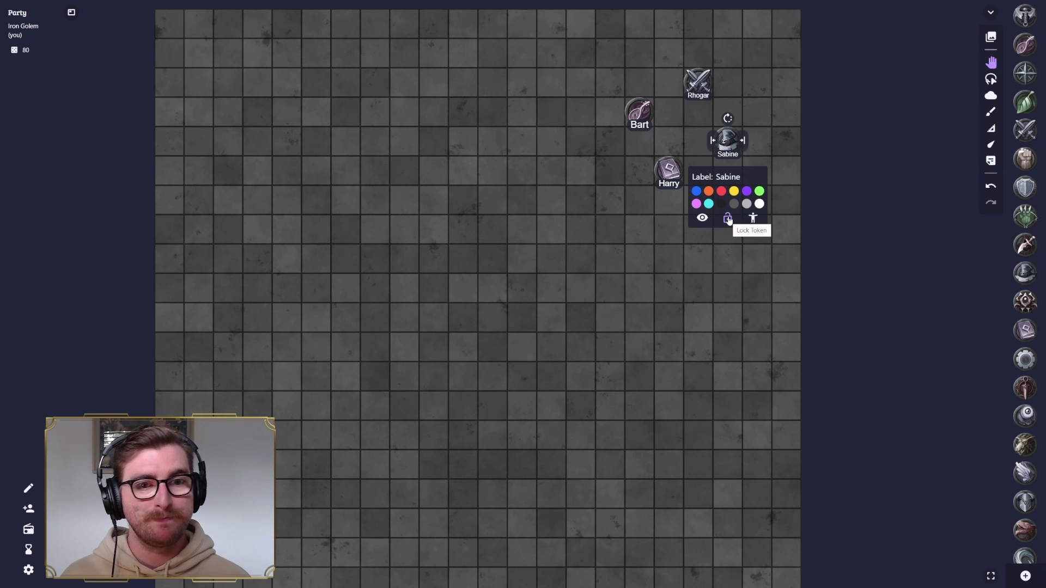
{"action": "left_click", "coordinate": [826, 209]}
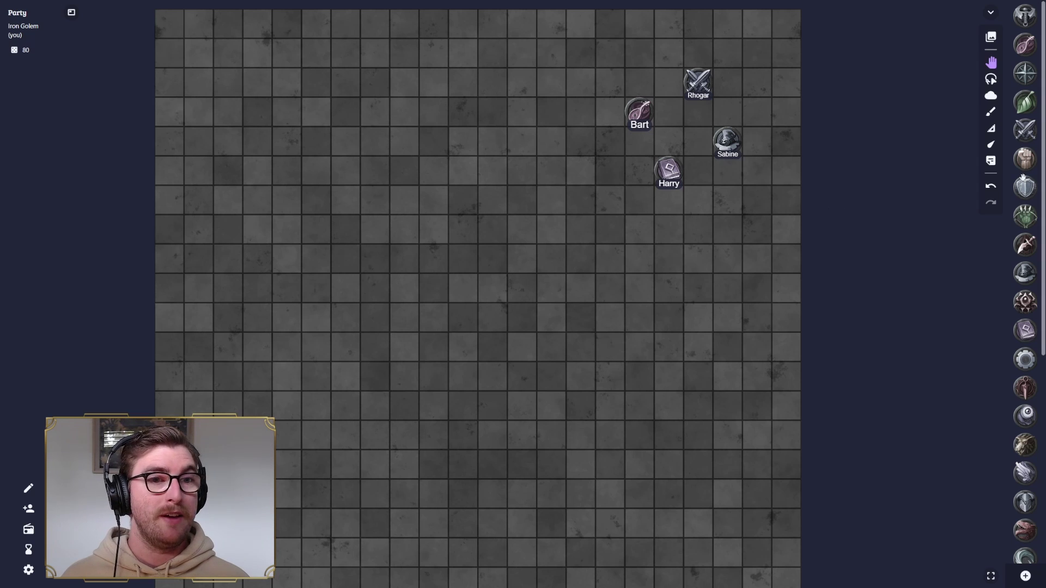
- Zoom out, place a bat-winged creature token on the map's left side and enlarge it
{"action": "scroll", "coordinate": [1022, 183], "scroll_direction": "down", "scroll_amount": 3}
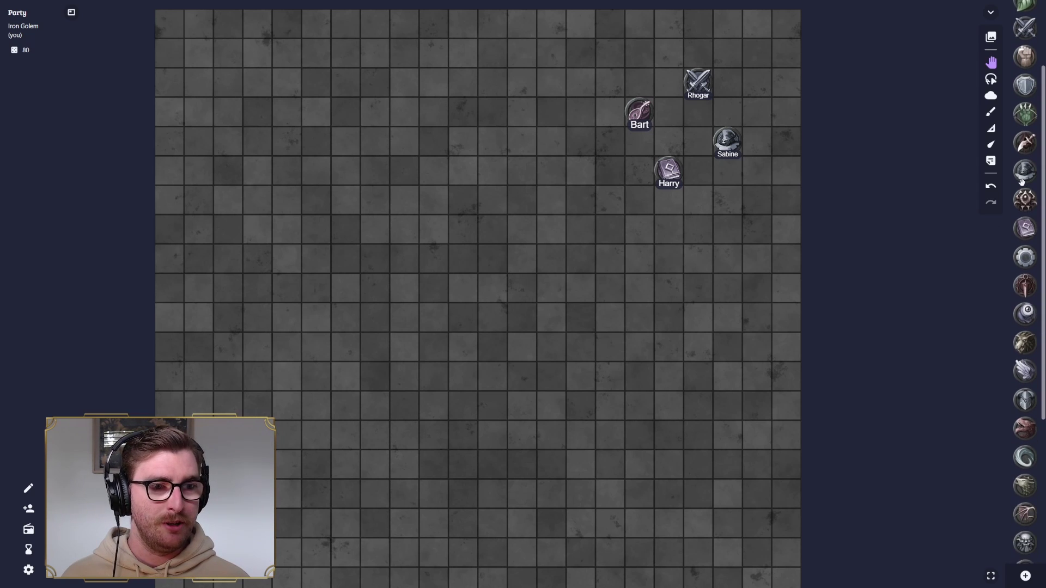
{"action": "scroll", "coordinate": [1024, 183], "scroll_direction": "down", "scroll_amount": 3}
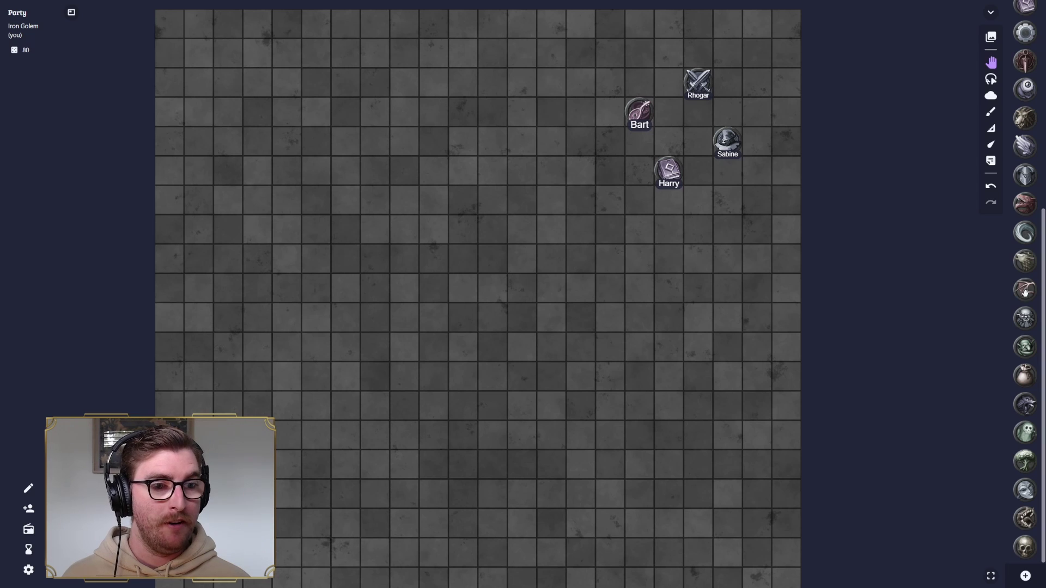
{"action": "left_click_drag", "start_coordinate": [1025, 293], "coordinate": [339, 272]}
{"action": "left_click", "coordinate": [304, 272]}
{"action": "left_click", "coordinate": [518, 278]}
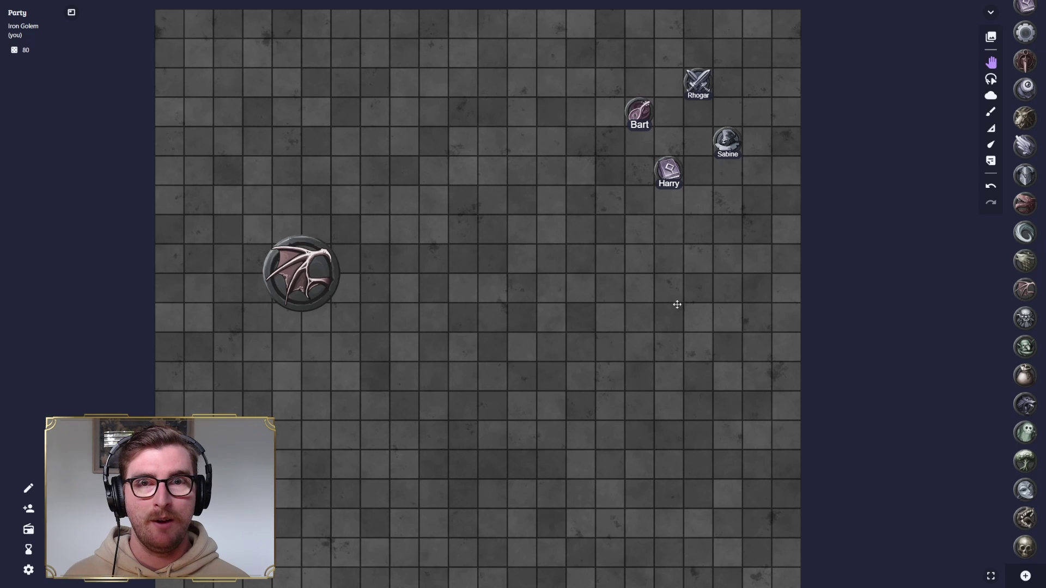
{"action": "scroll", "coordinate": [676, 305], "scroll_direction": "down", "scroll_amount": 2}
{"action": "scroll", "coordinate": [624, 319], "scroll_direction": "down", "scroll_amount": 2}
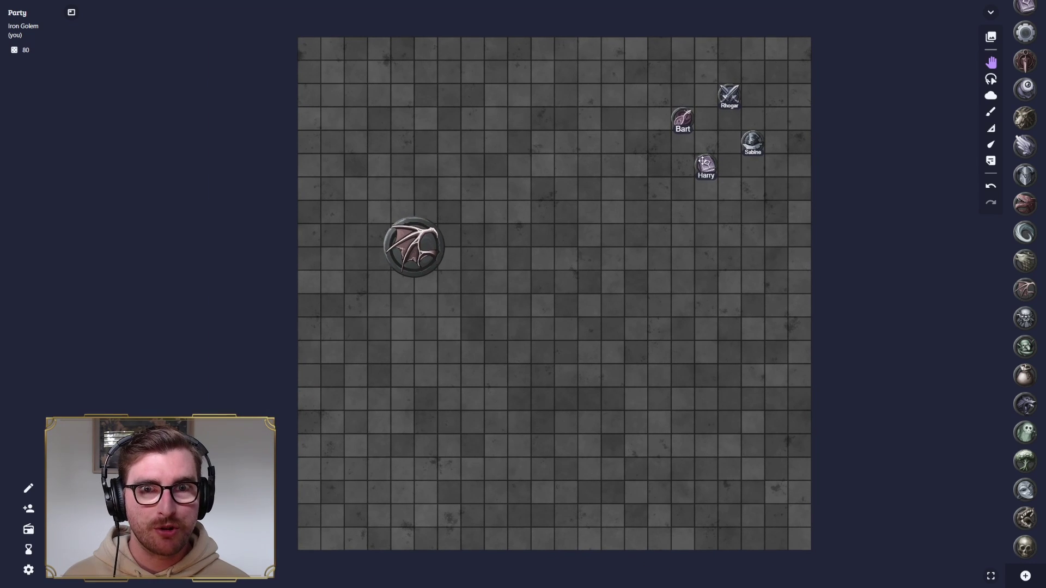
- Set the drawing colour to dark grey and draw a vertical line and a tall narrow rectangle
{"action": "left_click", "coordinate": [991, 114]}
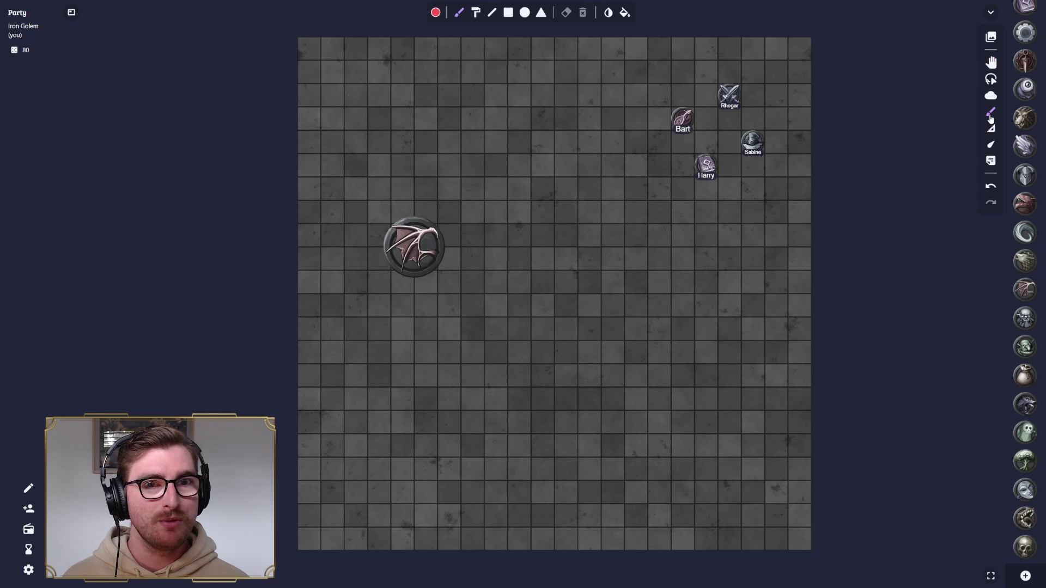
{"action": "left_click", "coordinate": [436, 13]}
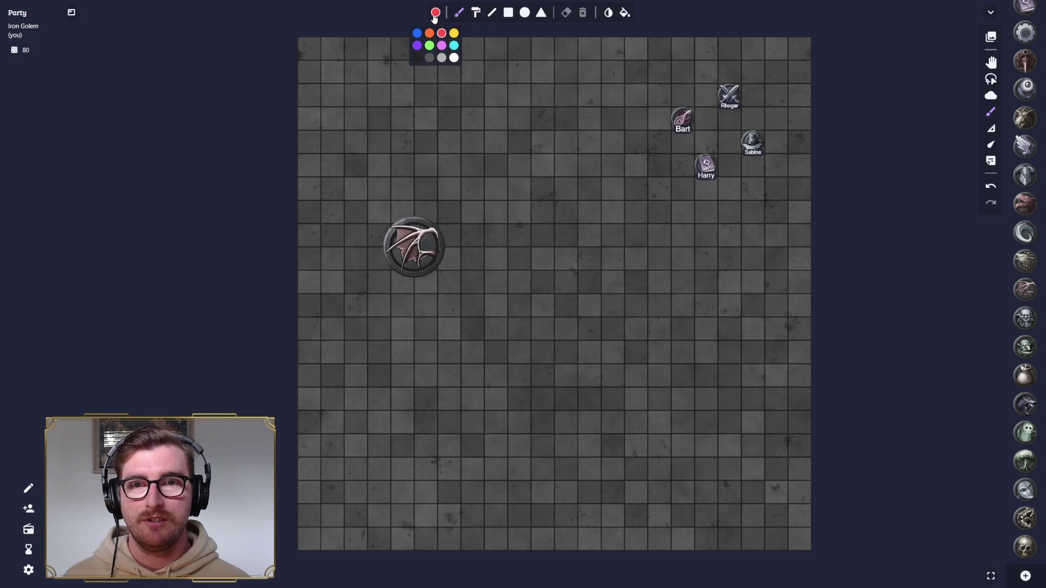
{"action": "left_click", "coordinate": [430, 58]}
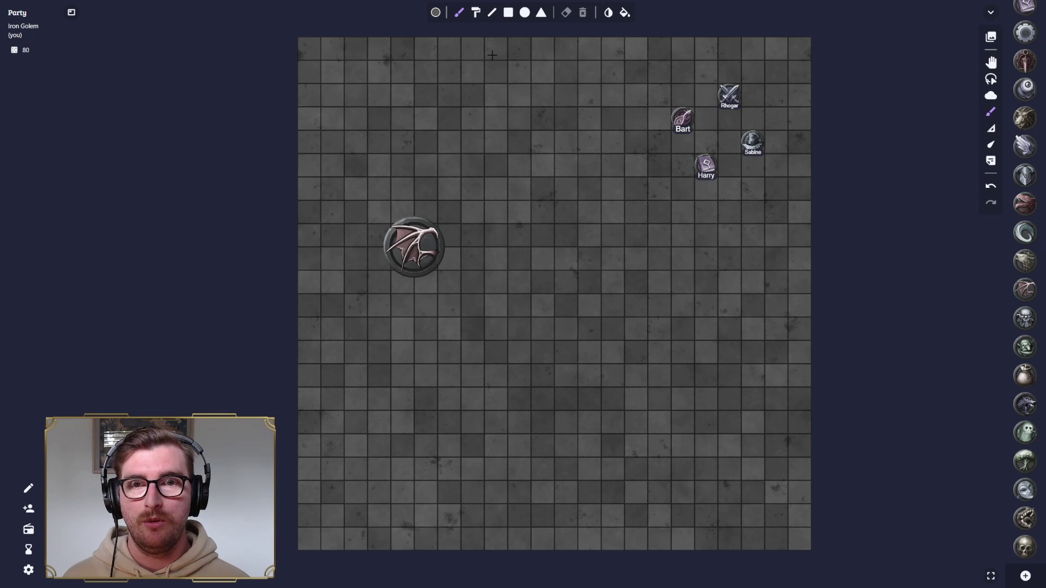
{"action": "left_click", "coordinate": [492, 12]}
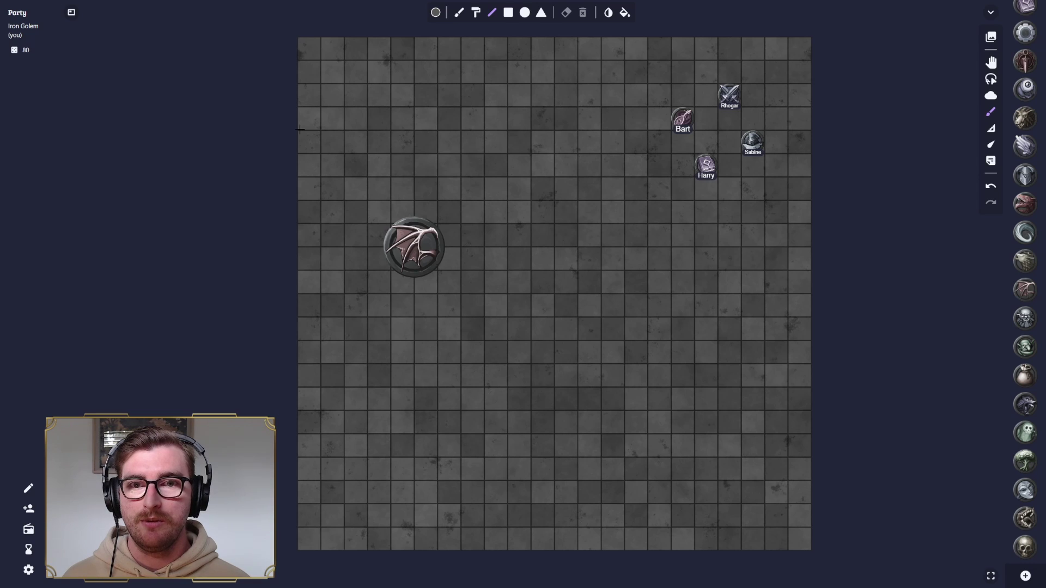
{"action": "left_click_drag", "start_coordinate": [602, 40], "coordinate": [601, 207]}
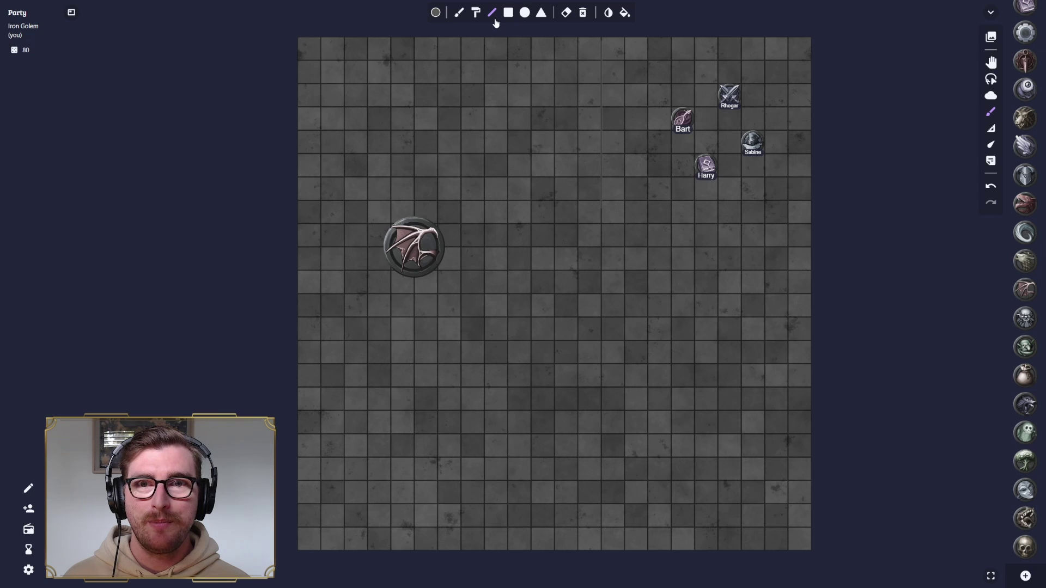
{"action": "left_click", "coordinate": [508, 14]}
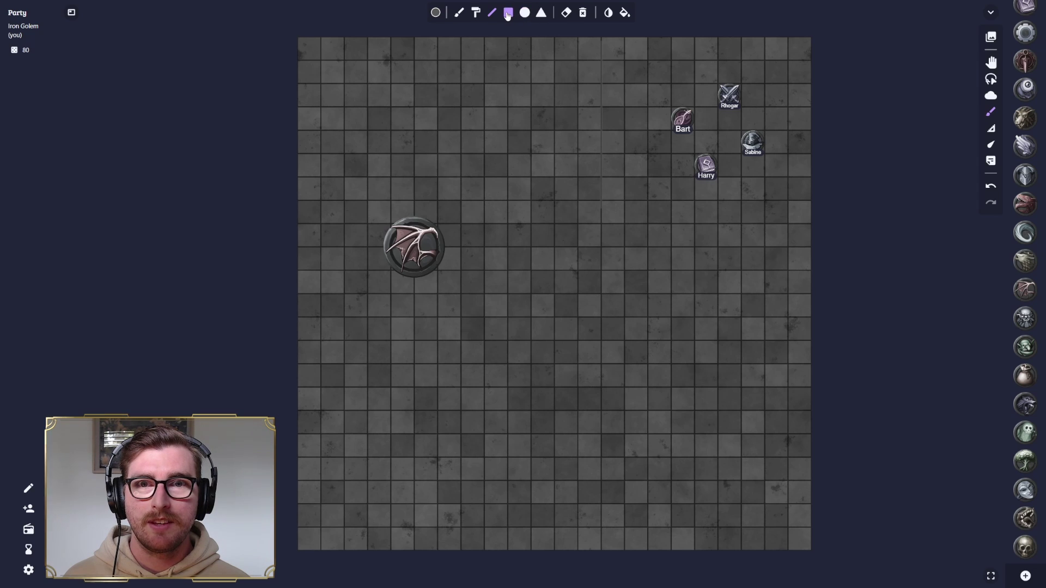
{"action": "left_click_drag", "start_coordinate": [592, 39], "coordinate": [615, 223]}
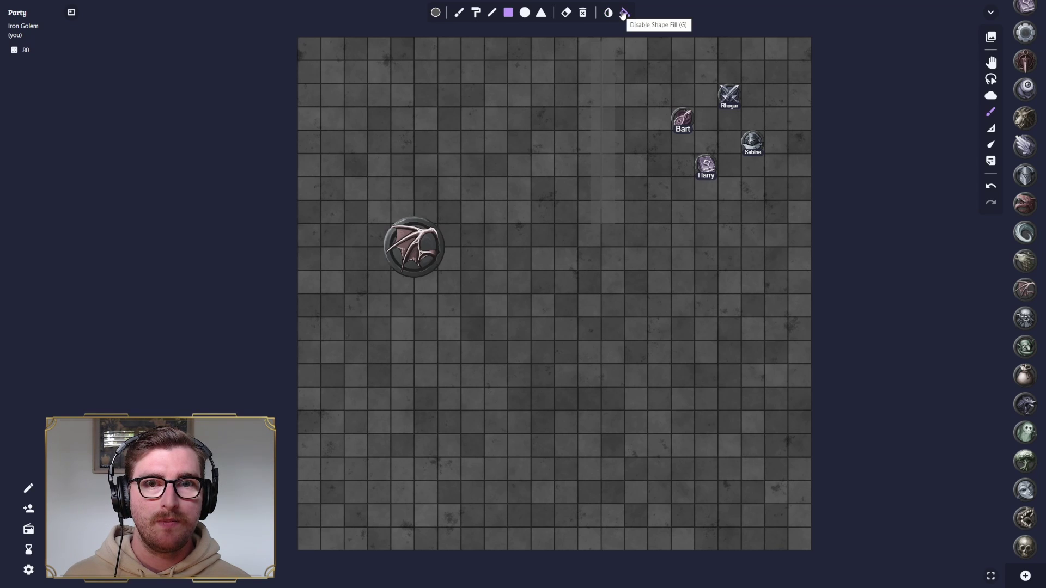
- Turn on blending, draw a tall grey rectangle near the top centre, then erase it
{"action": "left_click", "coordinate": [608, 13]}
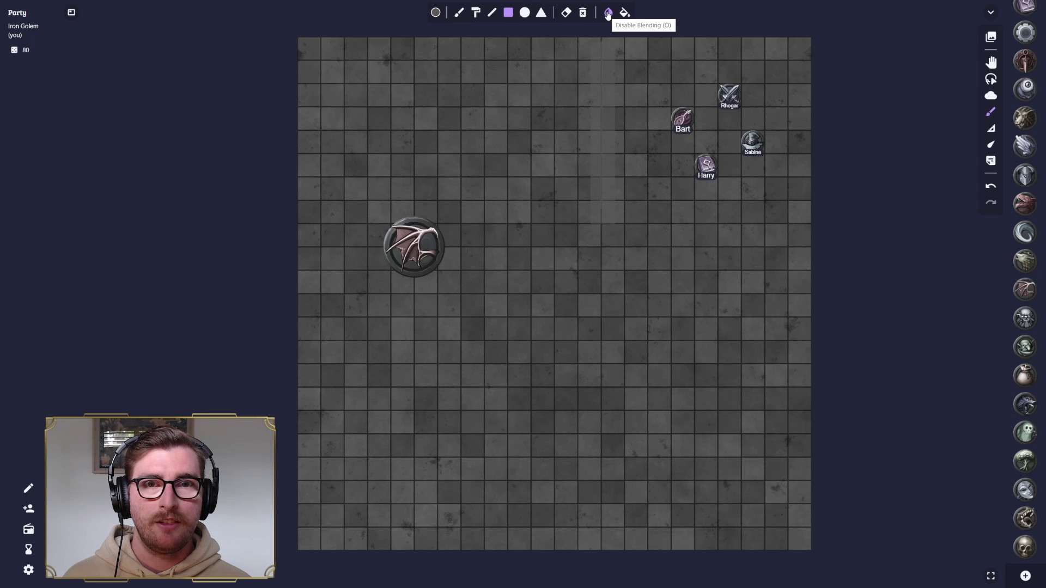
{"action": "left_click_drag", "start_coordinate": [543, 60], "coordinate": [562, 225]}
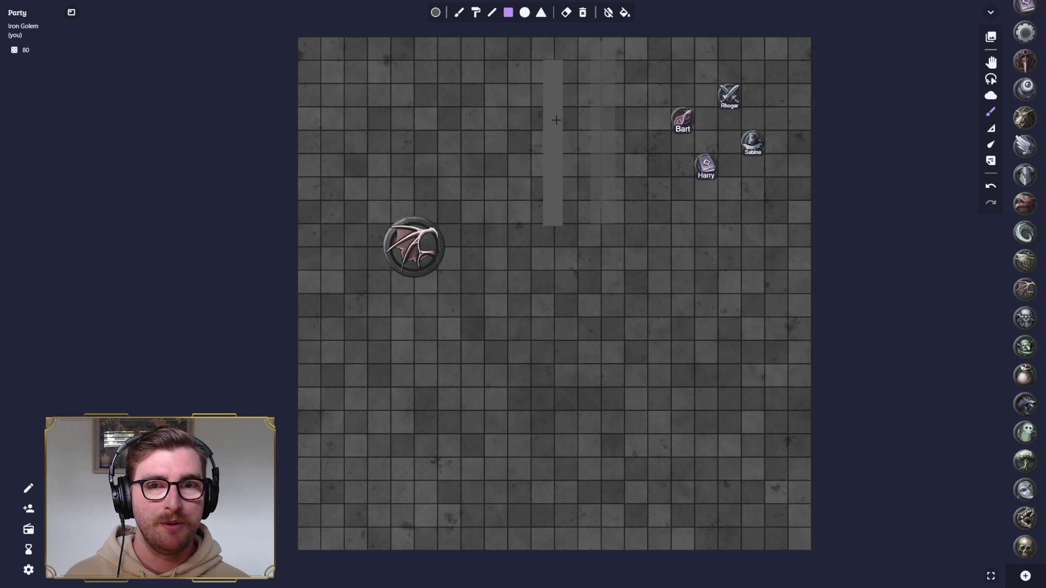
{"action": "left_click", "coordinate": [566, 12]}
{"action": "left_click", "coordinate": [553, 109]}
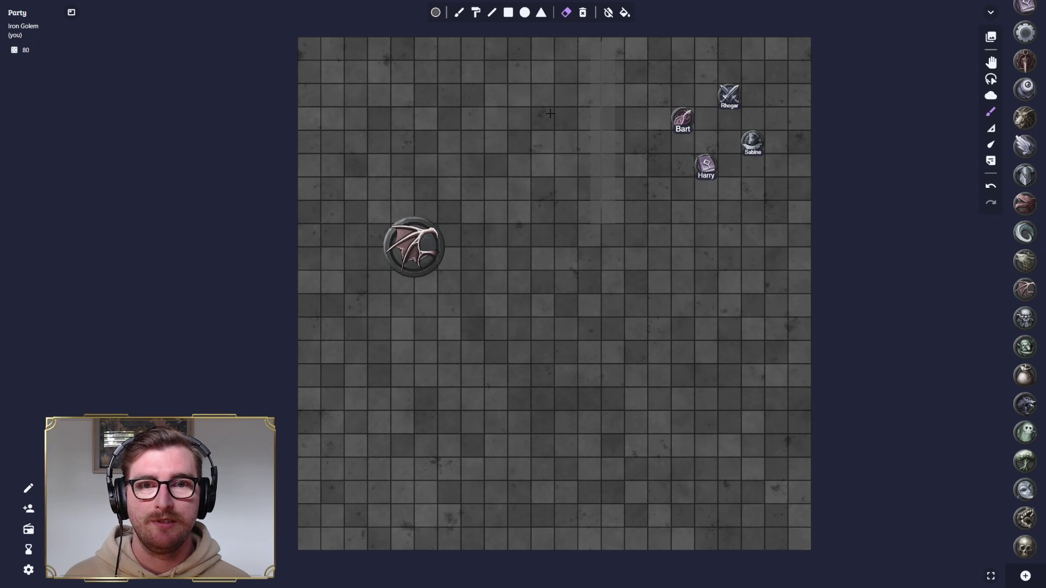
{"action": "left_click", "coordinate": [508, 12]}
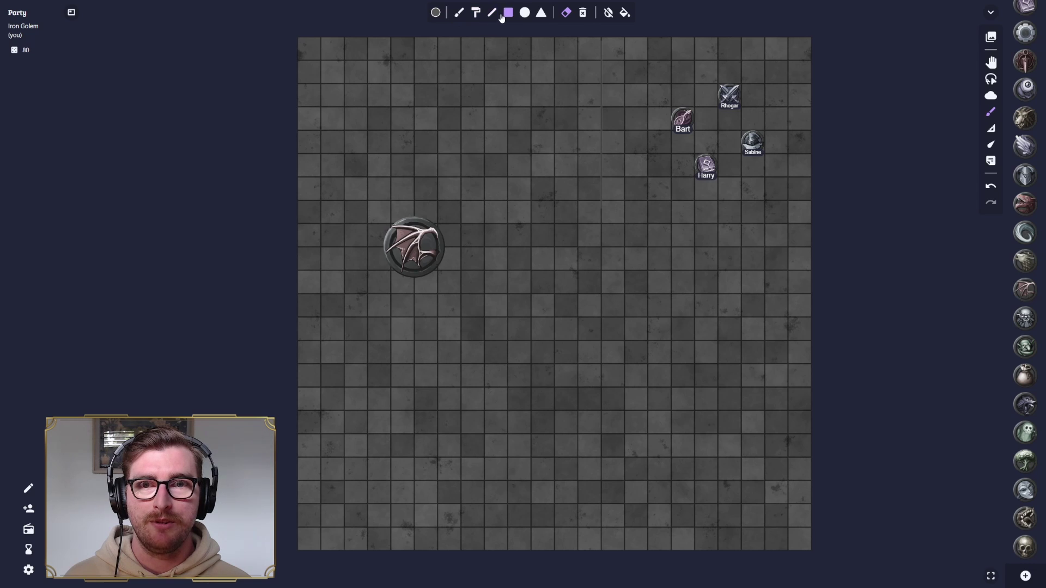
- Draw vertical and horizontal grey wall strips plus five grey blocks around the map
{"action": "left_click_drag", "start_coordinate": [621, 37], "coordinate": [634, 202]}
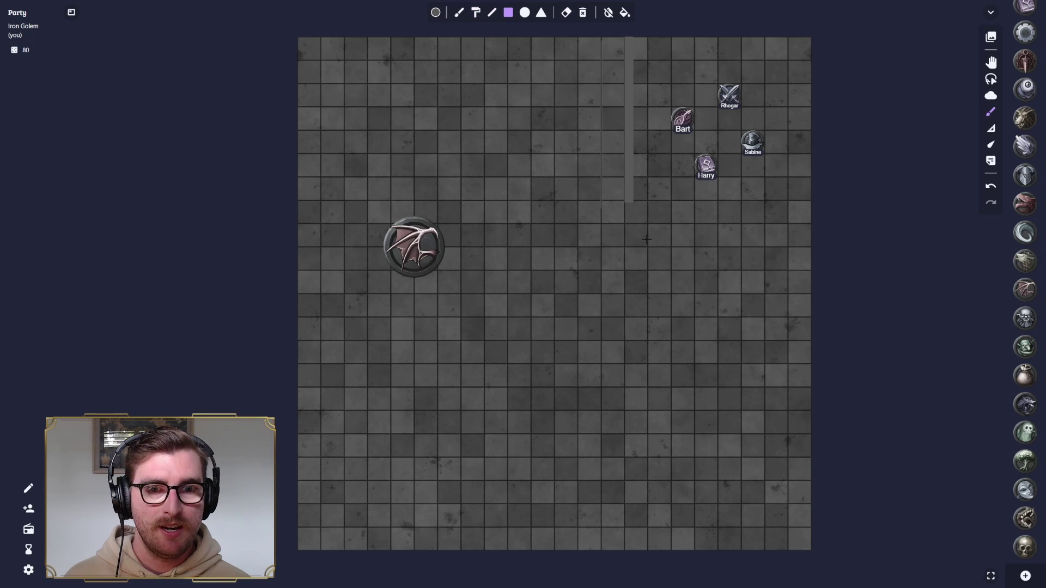
{"action": "left_click_drag", "start_coordinate": [645, 239], "coordinate": [811, 249]}
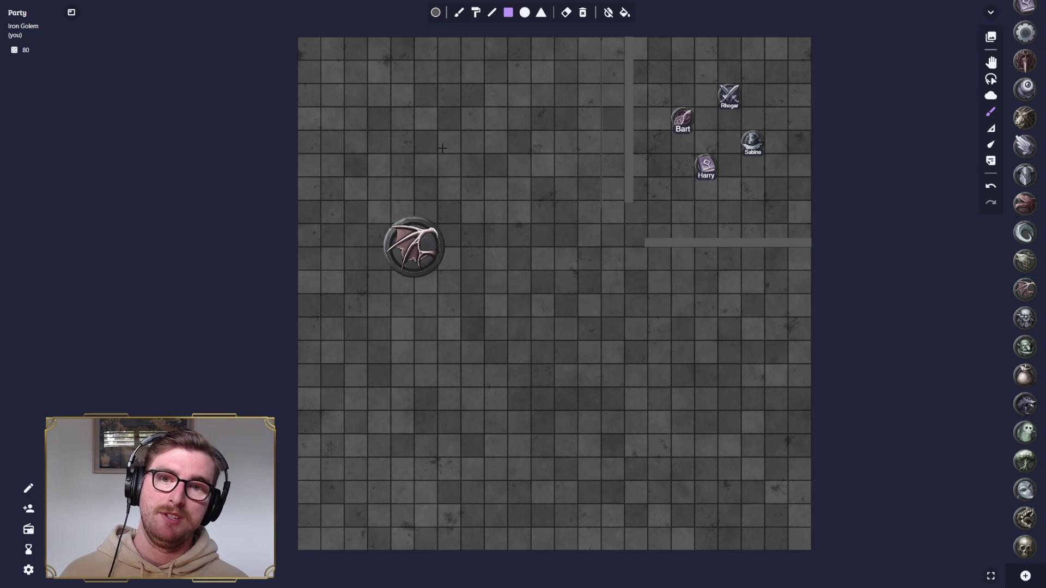
{"action": "left_click_drag", "start_coordinate": [555, 411], "coordinate": [611, 457]}
{"action": "left_click_drag", "start_coordinate": [531, 231], "coordinate": [556, 278]}
{"action": "left_click_drag", "start_coordinate": [400, 114], "coordinate": [435, 147]}
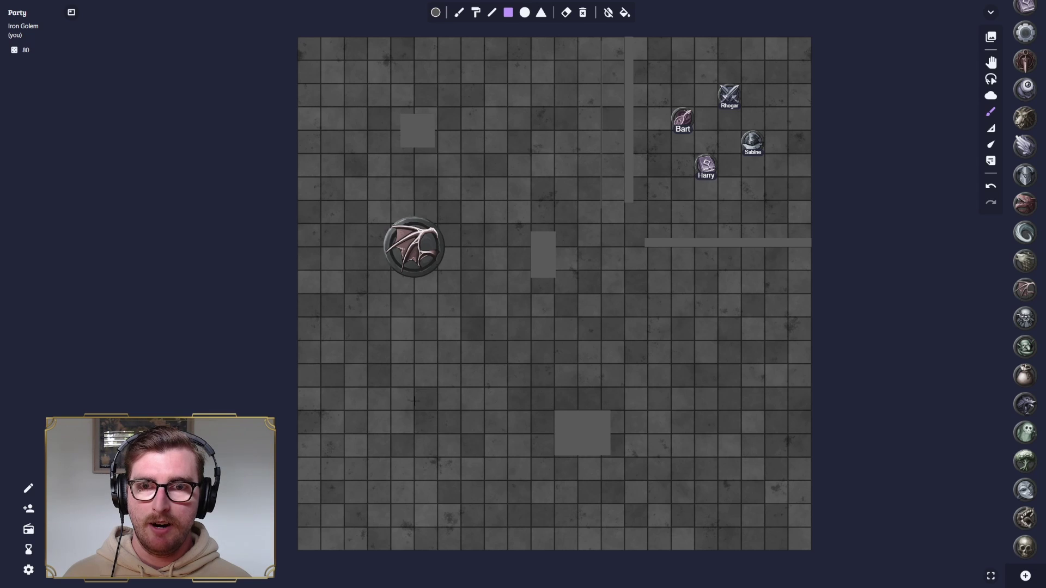
{"action": "left_click_drag", "start_coordinate": [376, 405], "coordinate": [404, 446]}
{"action": "left_click_drag", "start_coordinate": [728, 357], "coordinate": [764, 387]}
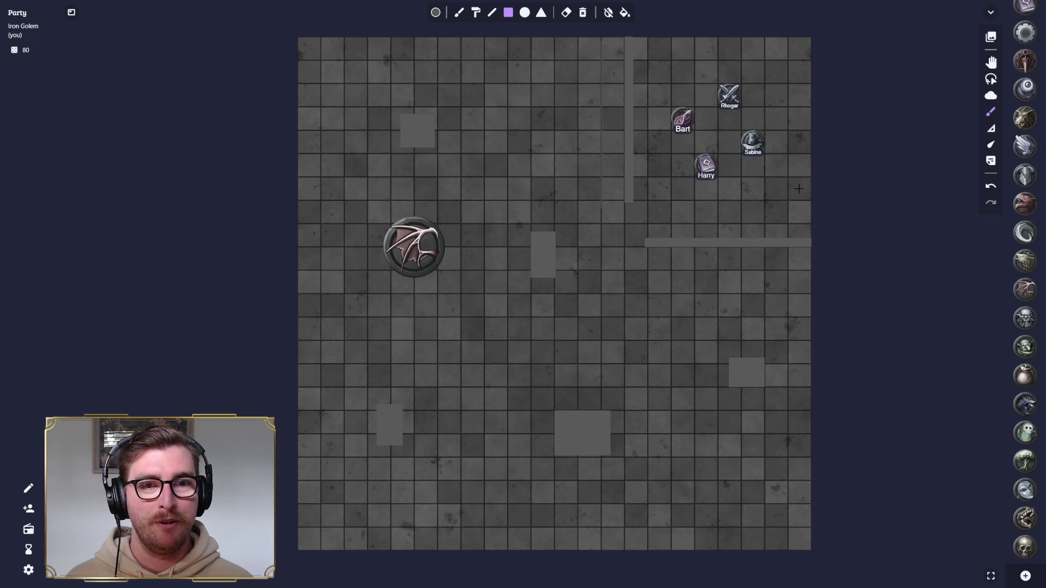
{"action": "left_click", "coordinate": [987, 65]}
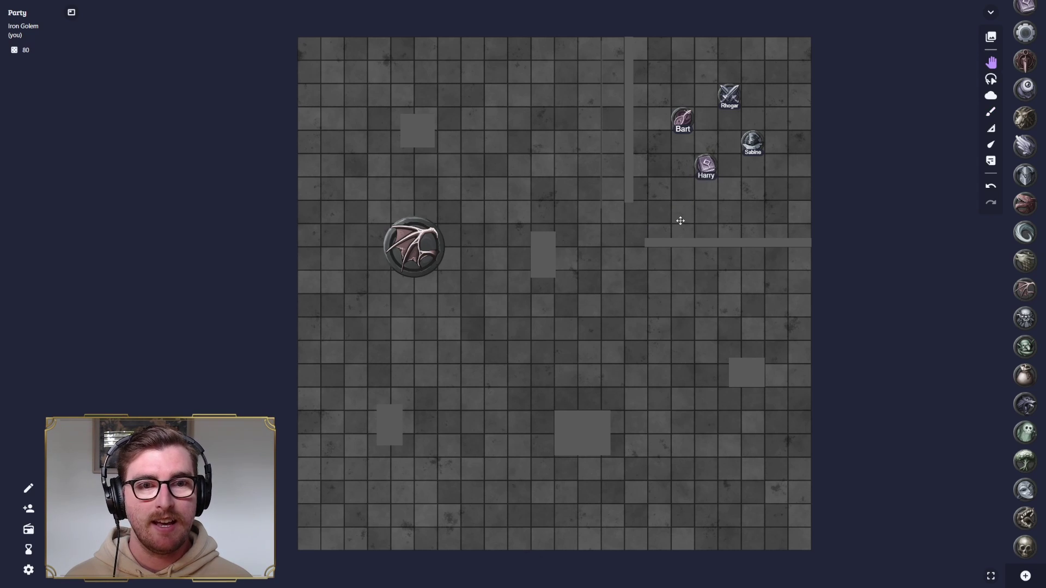
- Label the winged token 'Belzebob' and move it down about two squares
{"action": "left_click_drag", "start_coordinate": [404, 248], "coordinate": [409, 247]}
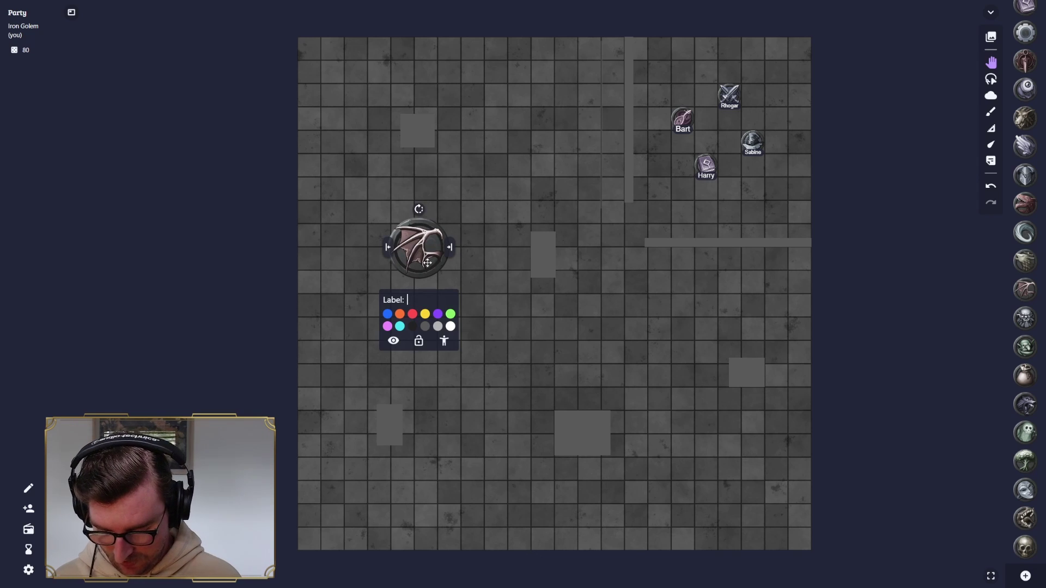
{"action": "type", "text": "Belz"}
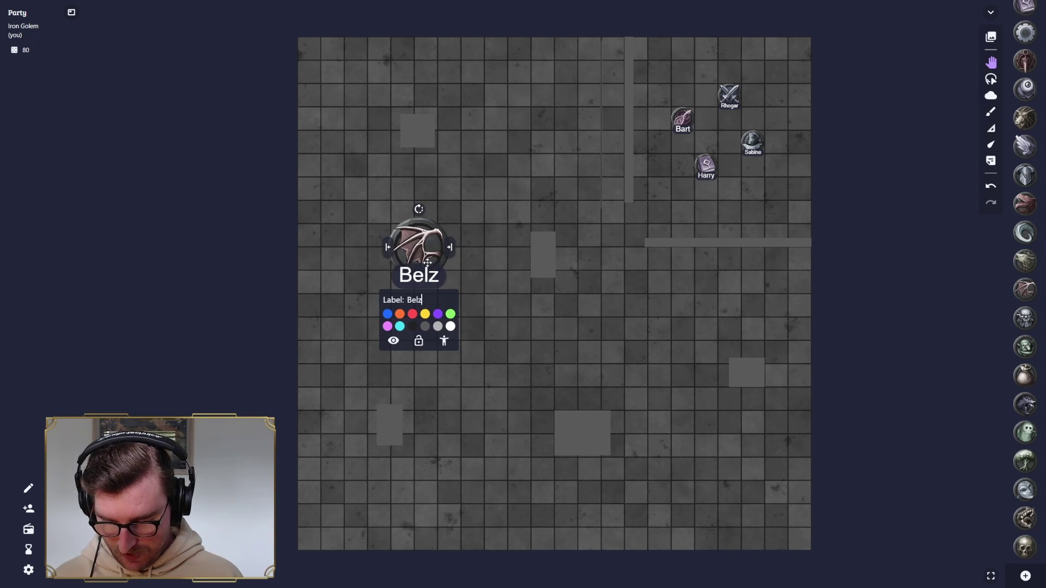
{"action": "type", "text": "ebob"}
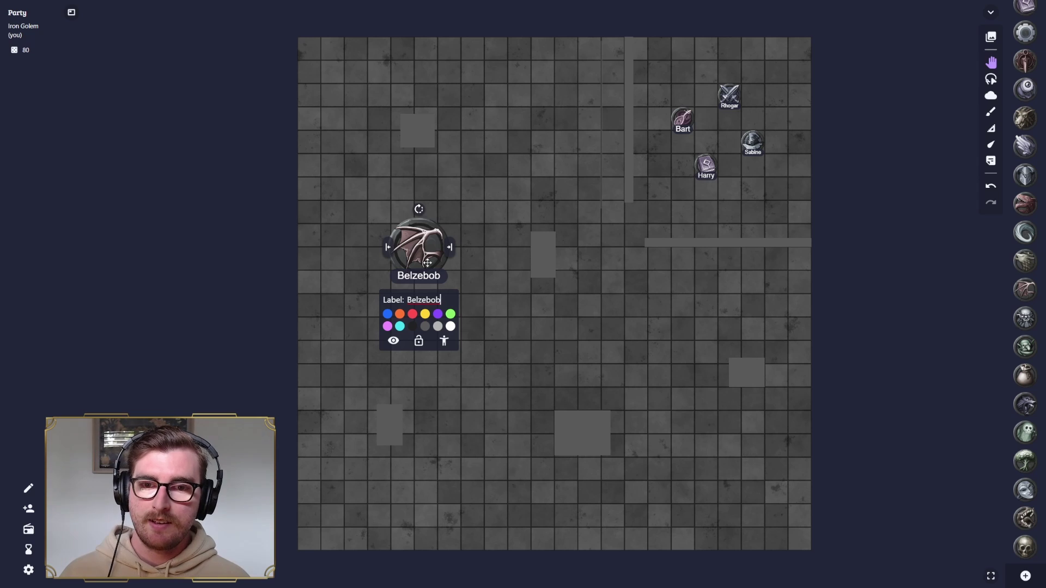
{"action": "left_click", "coordinate": [560, 244]}
{"action": "left_click_drag", "start_coordinate": [420, 249], "coordinate": [416, 289]}
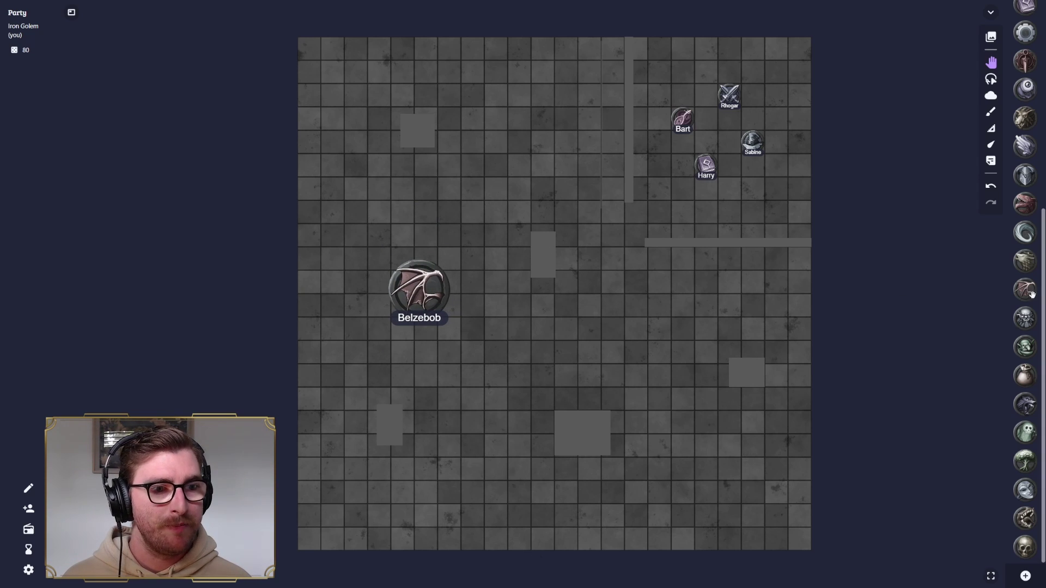
- Place three skull tokens: below centre, upper middle, and right of centre
{"action": "left_click_drag", "start_coordinate": [1025, 547], "coordinate": [982, 516]}
{"action": "left_click_drag", "start_coordinate": [1025, 546], "coordinate": [477, 207]}
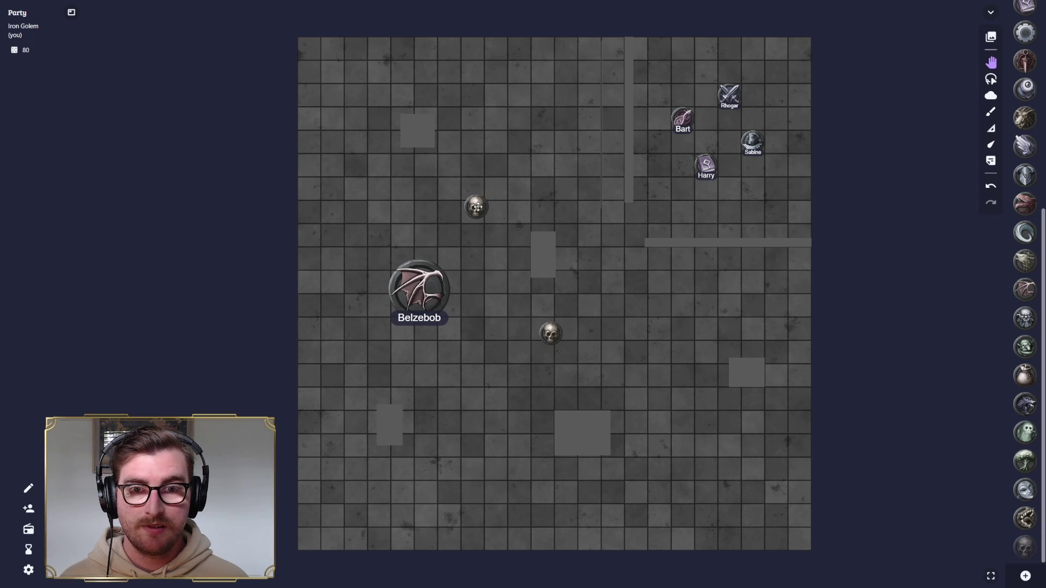
{"action": "left_click_drag", "start_coordinate": [1024, 546], "coordinate": [602, 281]}
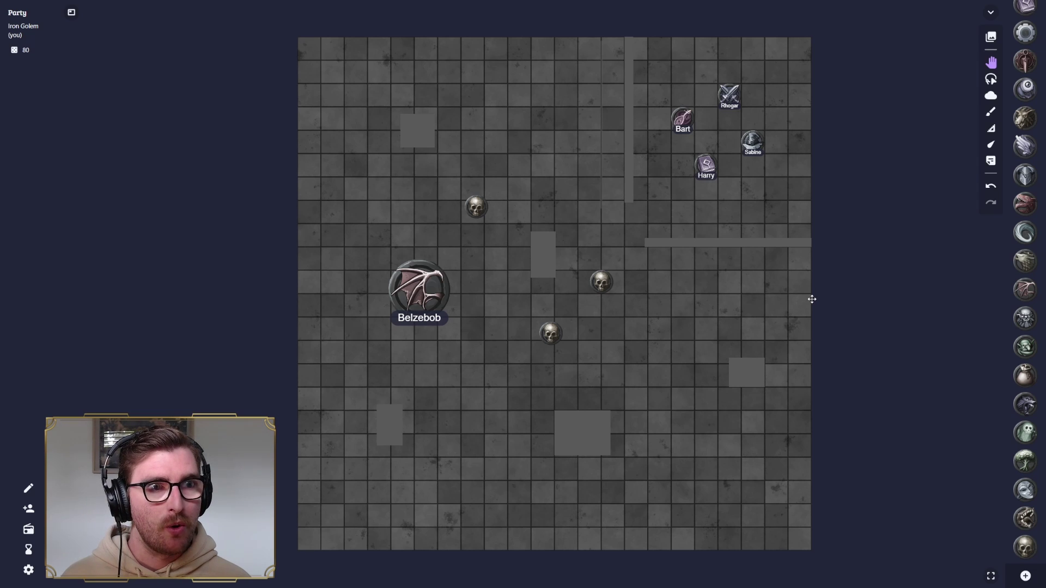
{"action": "left_click_drag", "start_coordinate": [648, 316], "coordinate": [607, 315]}
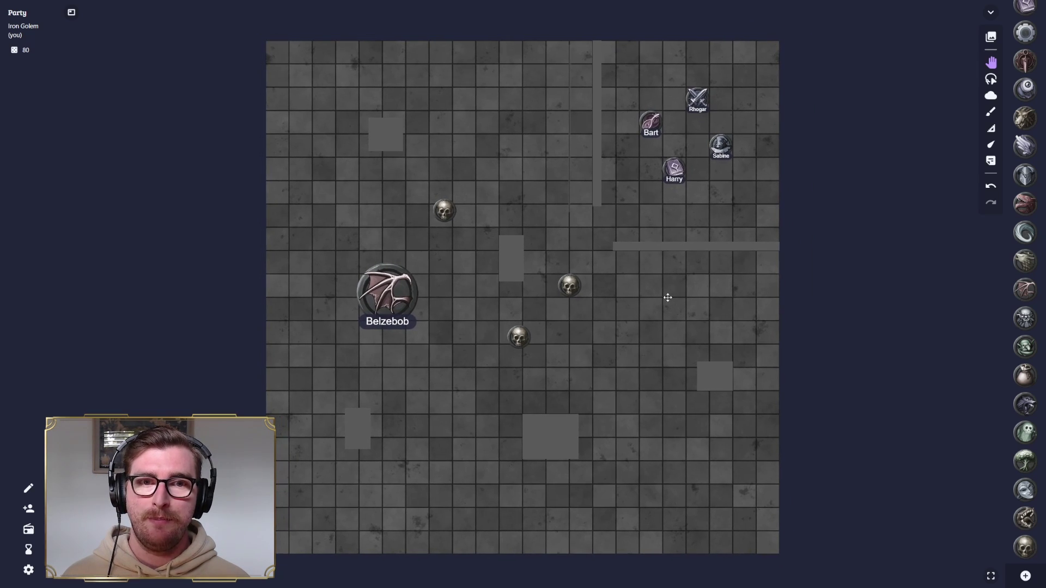
- Load the Sand map, then the Grass map, and finally the blank grid map onto the table
{"action": "left_click", "coordinate": [991, 37]}
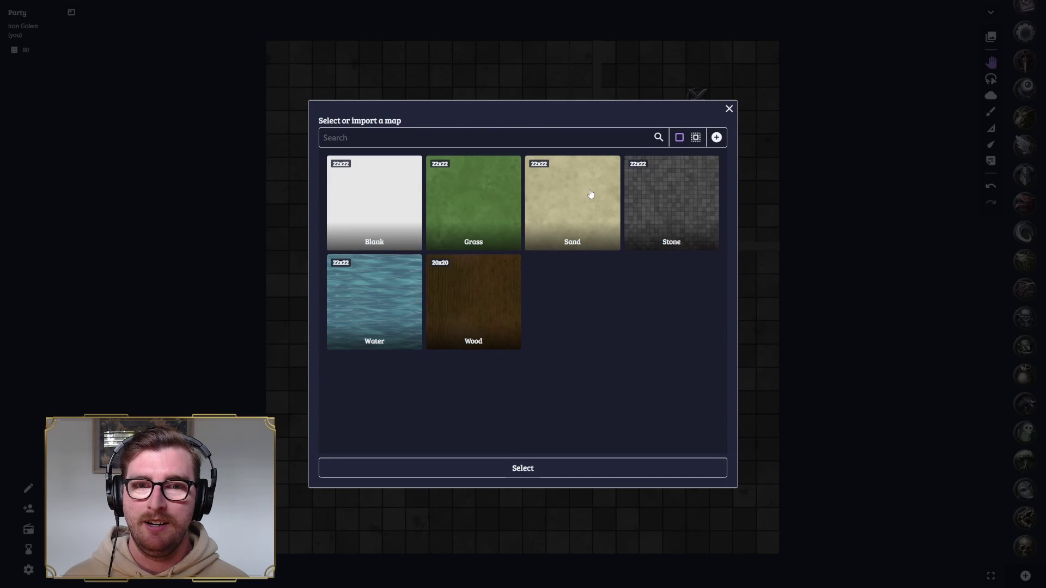
{"action": "left_click", "coordinate": [590, 194]}
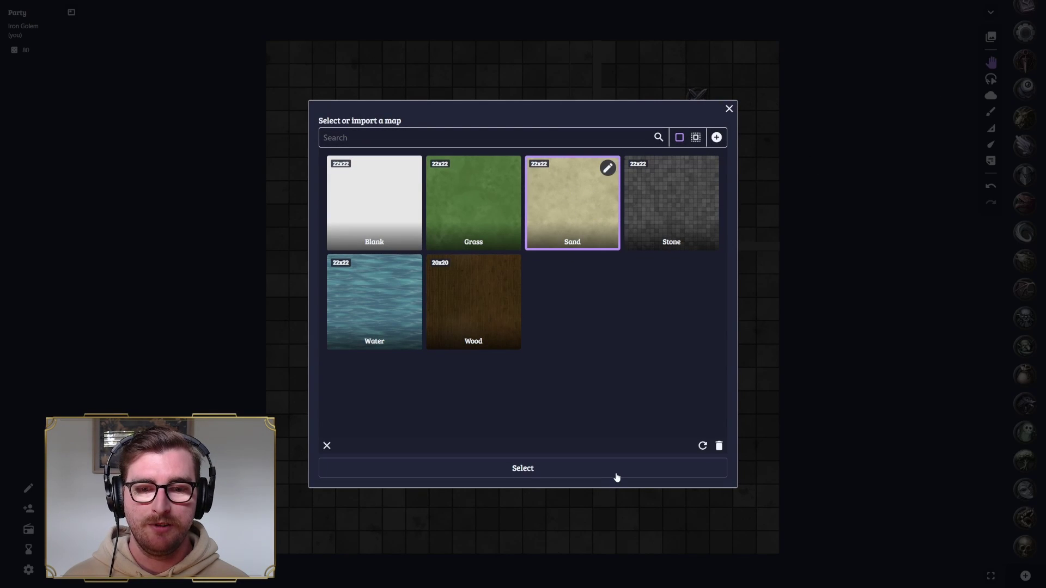
{"action": "left_click", "coordinate": [614, 474]}
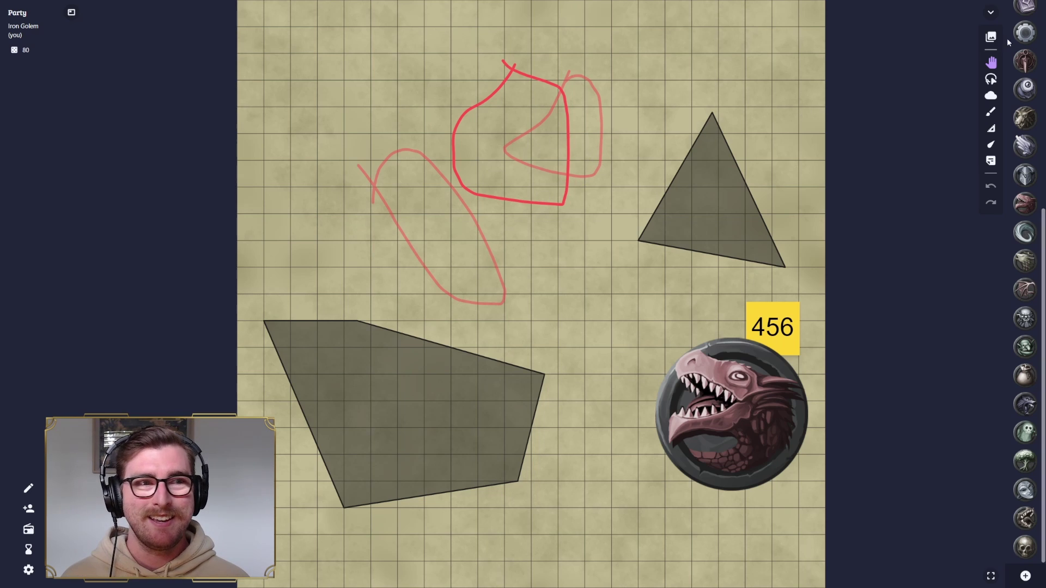
{"action": "left_click", "coordinate": [991, 37]}
{"action": "left_click", "coordinate": [477, 202]}
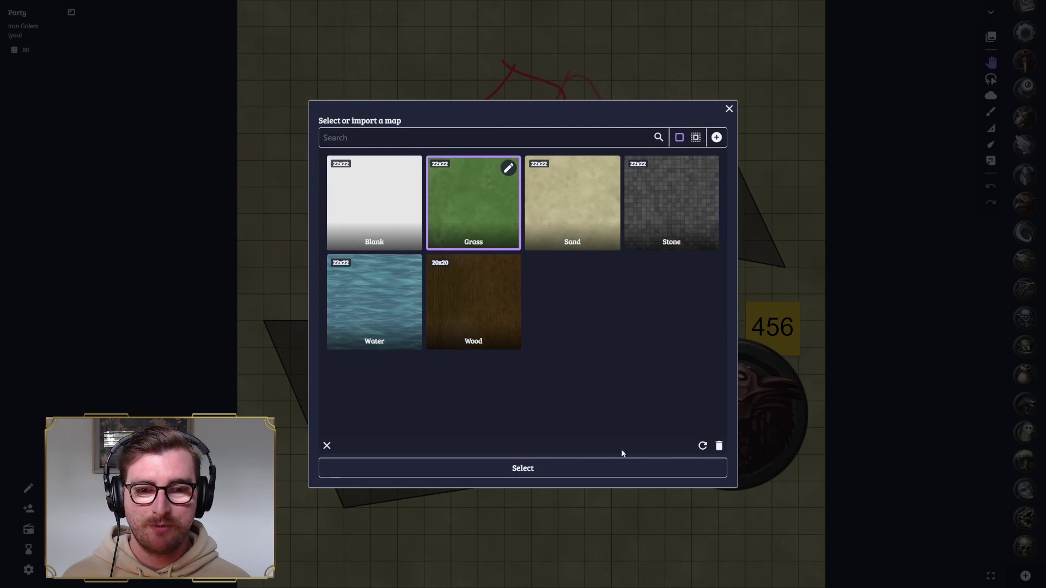
{"action": "left_click", "coordinate": [627, 468]}
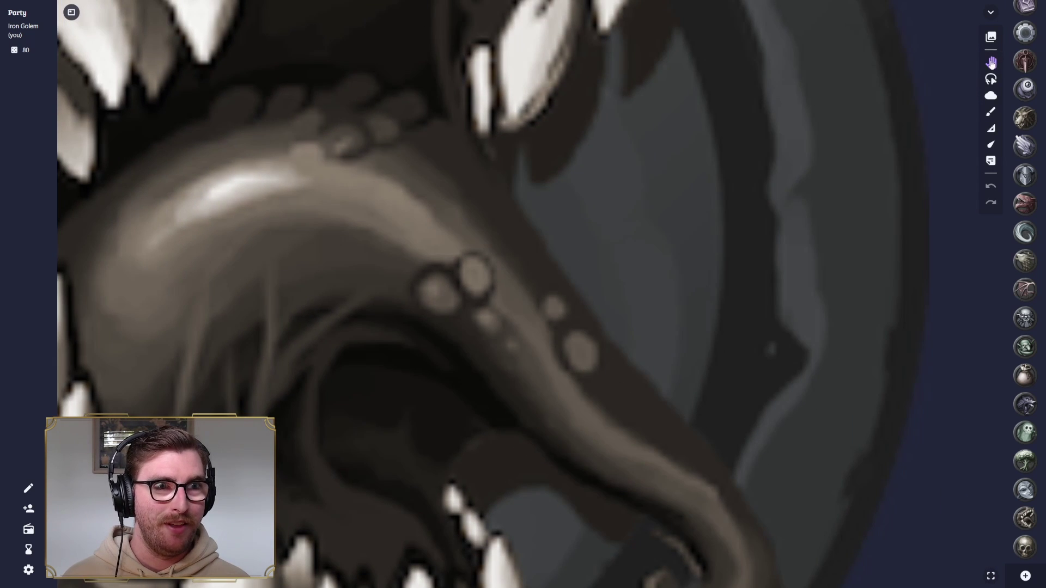
{"action": "left_click", "coordinate": [991, 36]}
{"action": "left_click", "coordinate": [385, 193]}
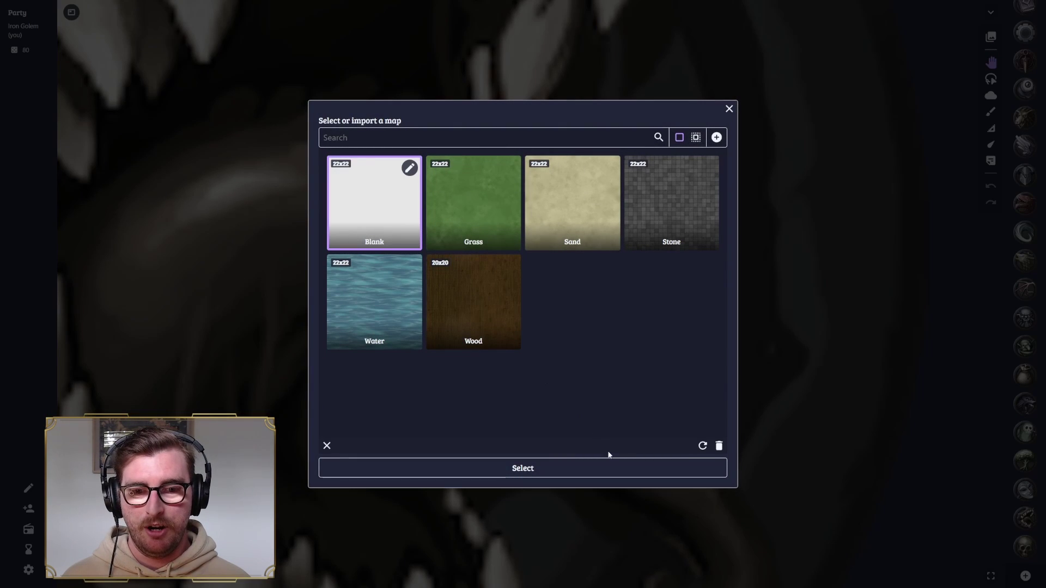
{"action": "left_click", "coordinate": [616, 468]}
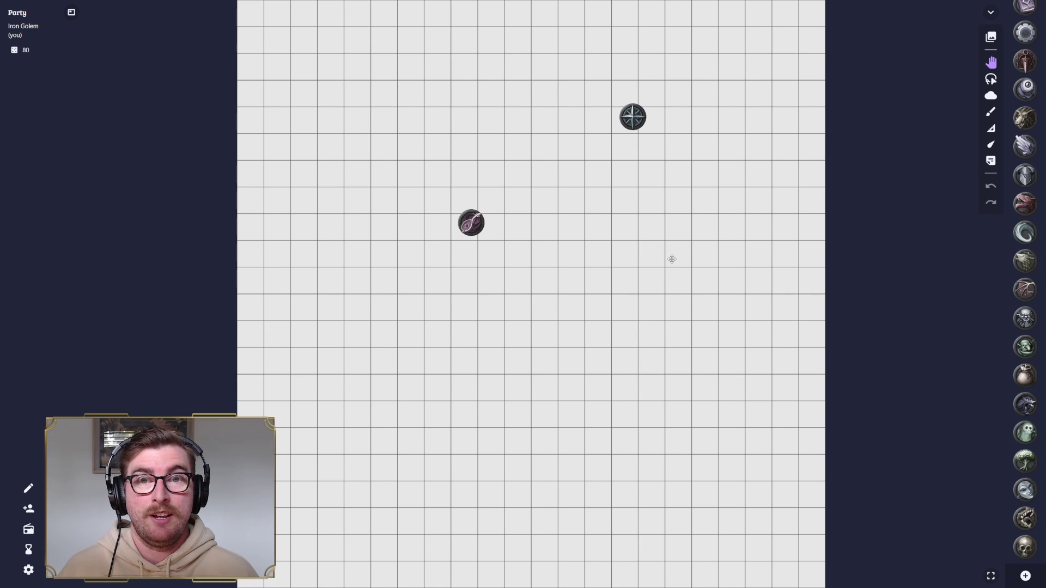
- Open the map library from the right toolbar over the blank grid
{"action": "left_click", "coordinate": [992, 38]}
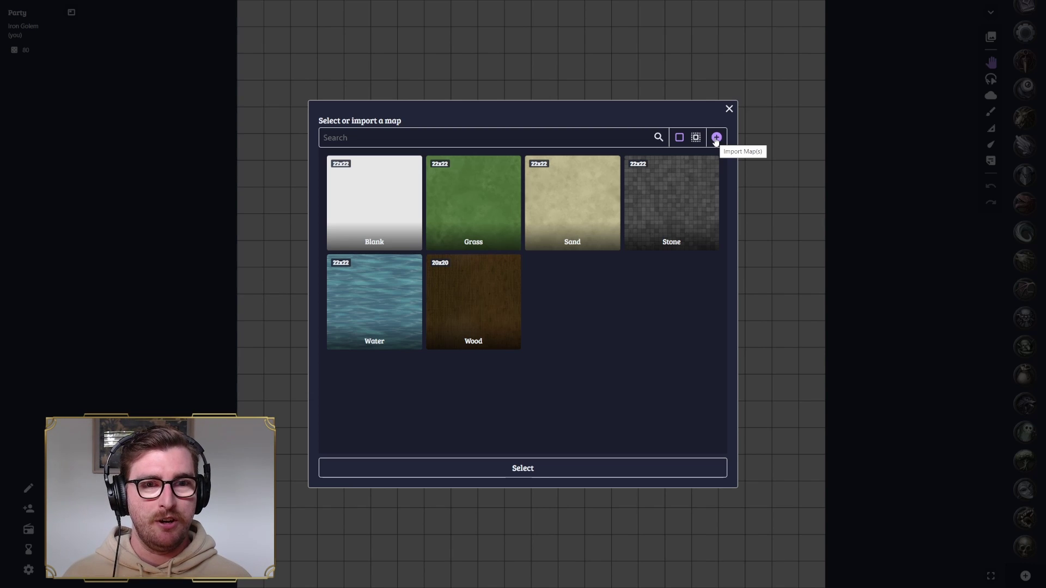
- Import Crypt Map.jpg from Documents > TTRPG > D&D > Maps and select it in the map picker
{"action": "left_click", "coordinate": [717, 137]}
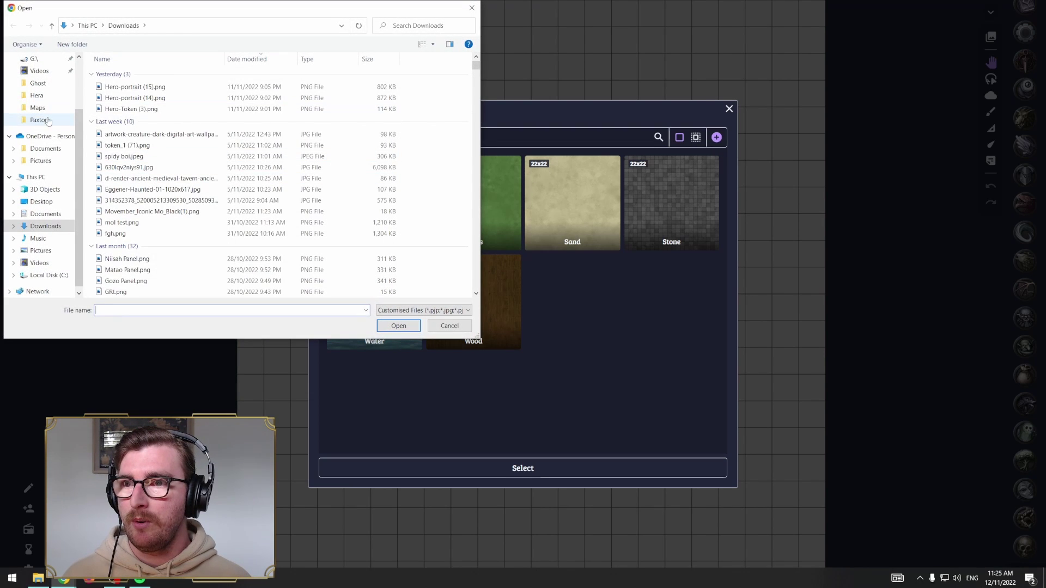
{"action": "left_click", "coordinate": [38, 108]}
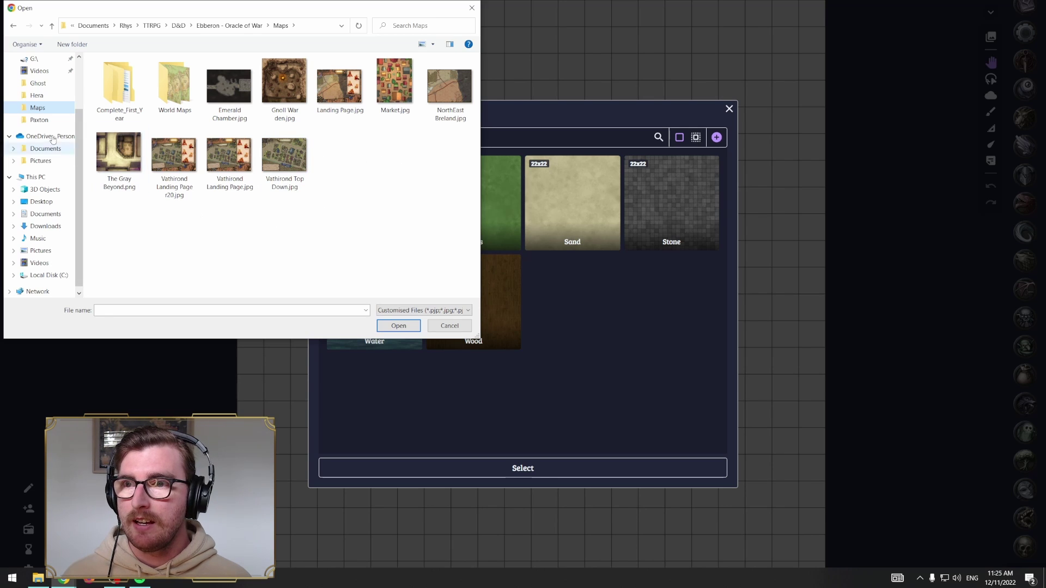
{"action": "scroll", "coordinate": [41, 115], "scroll_direction": "up", "scroll_amount": 2}
{"action": "left_click", "coordinate": [41, 115]}
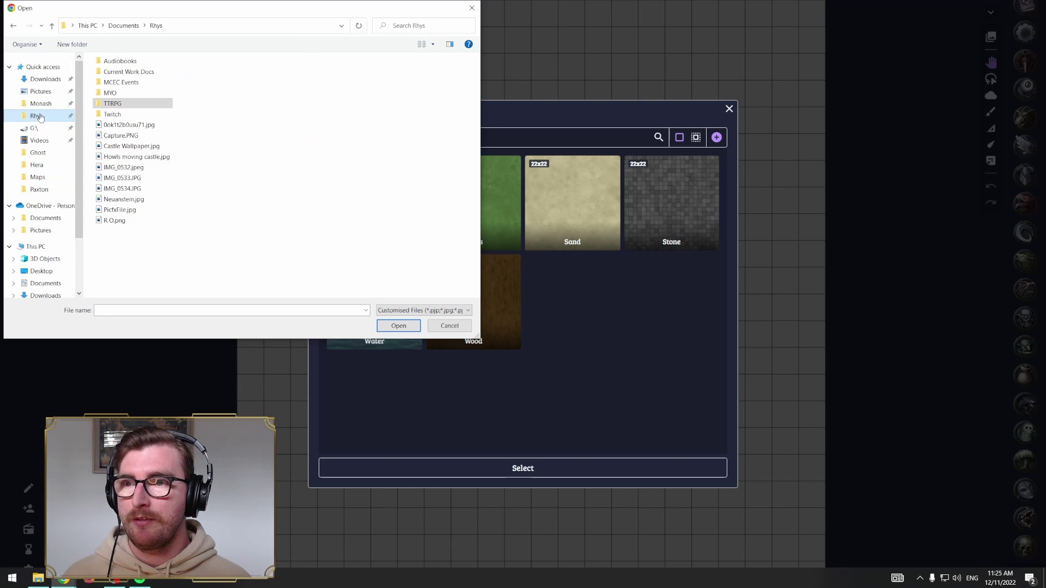
{"action": "double_click", "coordinate": [109, 106]}
{"action": "double_click", "coordinate": [112, 86]}
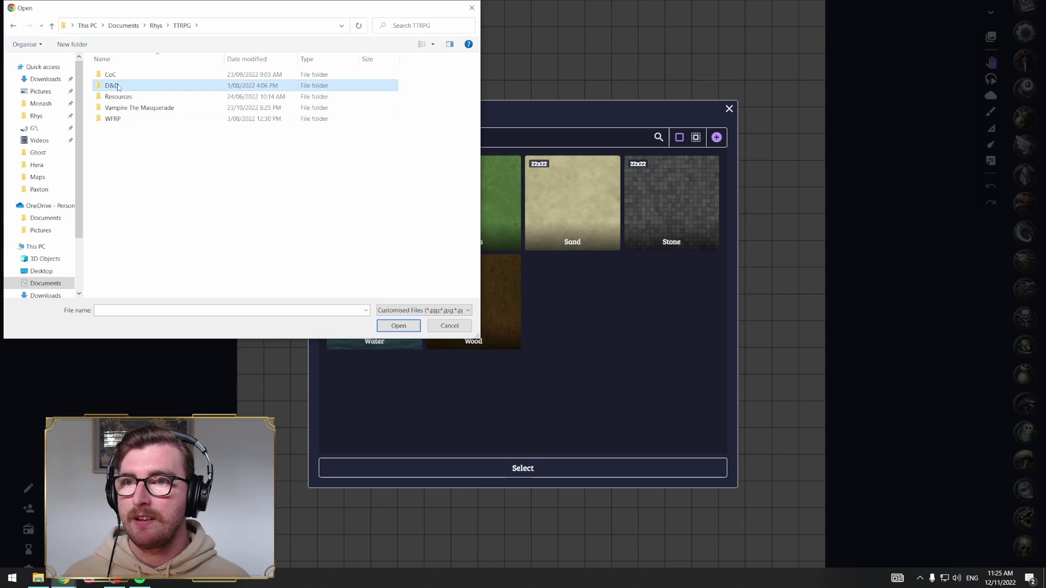
{"action": "double_click", "coordinate": [411, 86]}
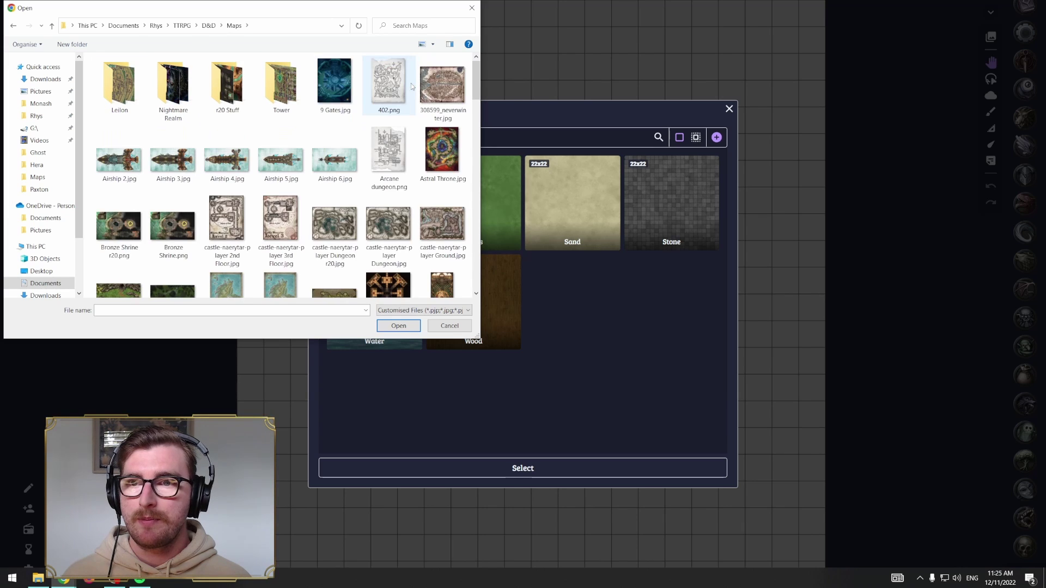
{"action": "scroll", "coordinate": [331, 157], "scroll_direction": "down", "scroll_amount": 2}
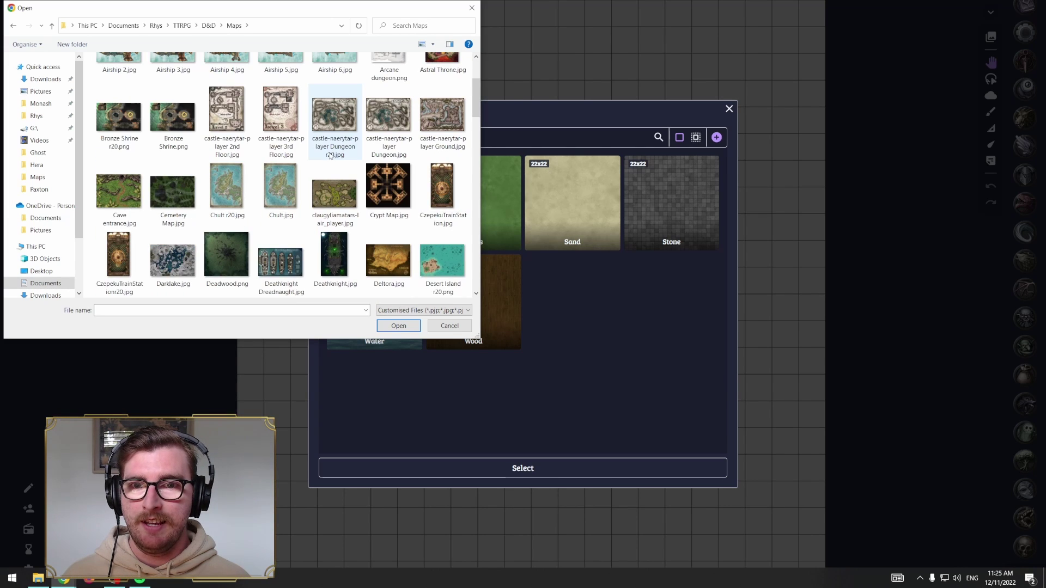
{"action": "left_click", "coordinate": [383, 181]}
{"action": "left_click", "coordinate": [407, 326]}
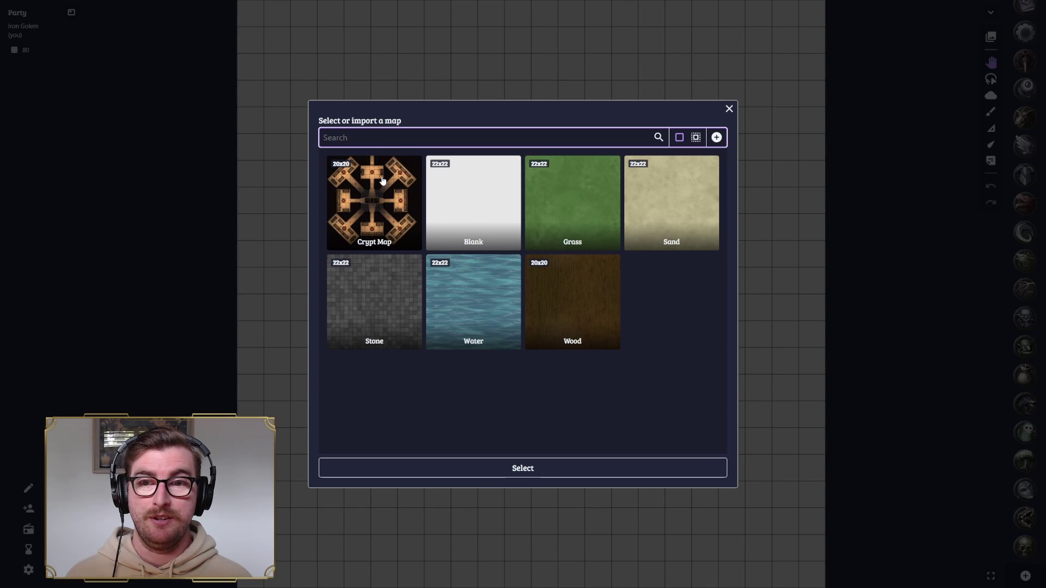
{"action": "left_click", "coordinate": [375, 202]}
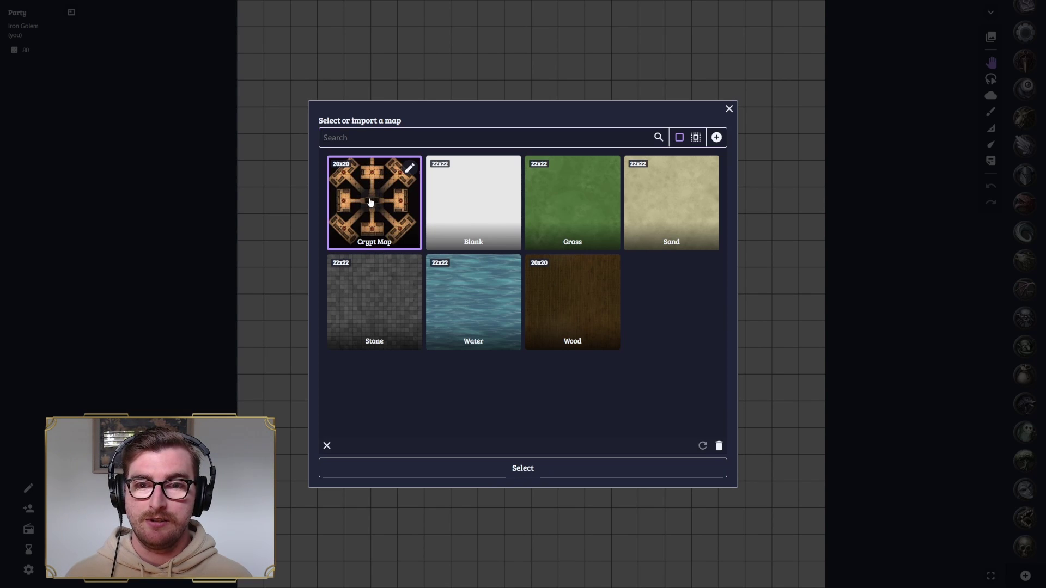
- Confirm the Crypt Map keeps its Square grid type and save its settings
{"action": "left_click", "coordinate": [411, 168]}
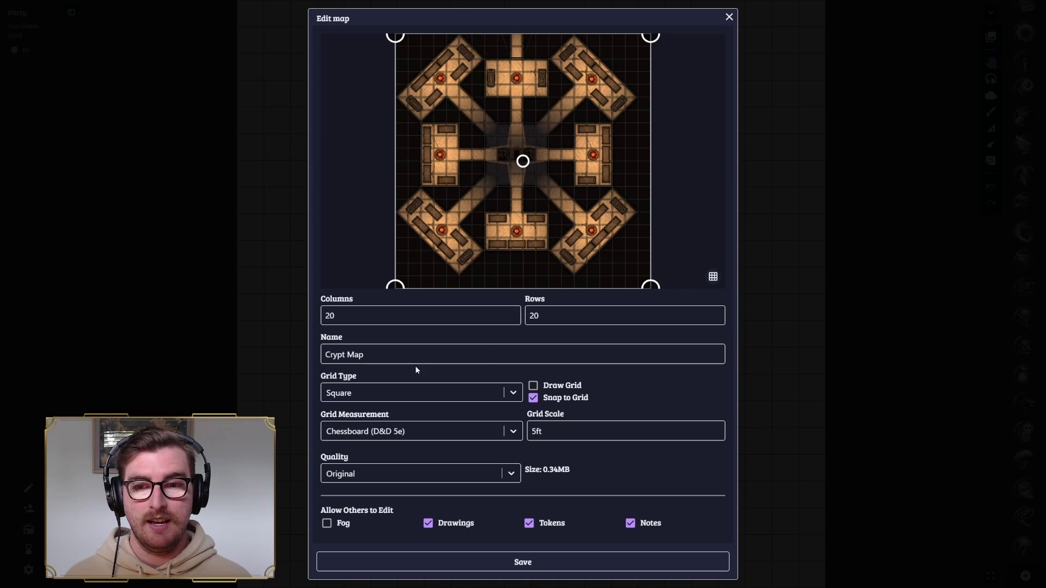
{"action": "left_click", "coordinate": [513, 394]}
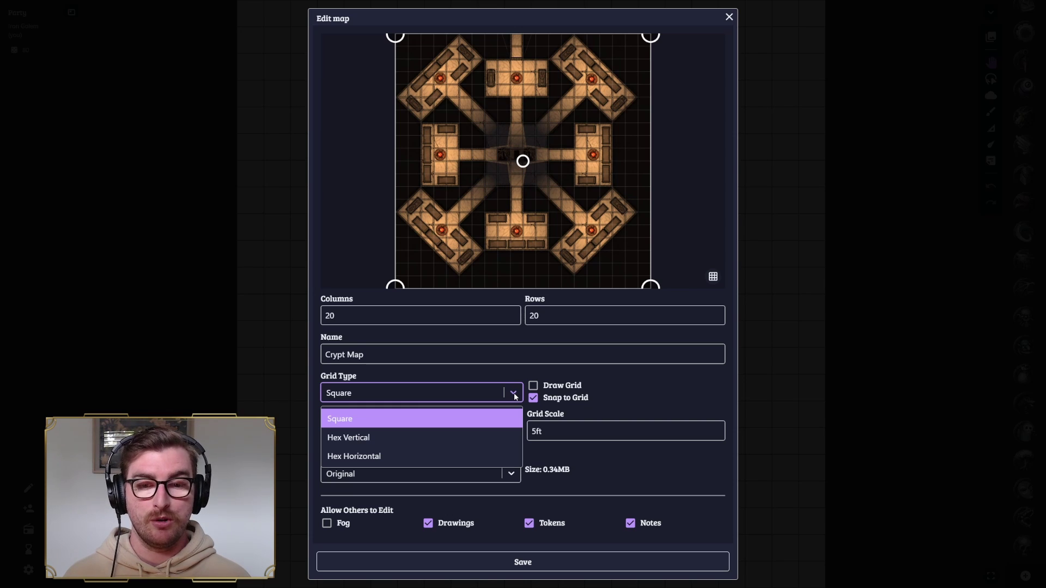
{"action": "left_click", "coordinate": [514, 394]}
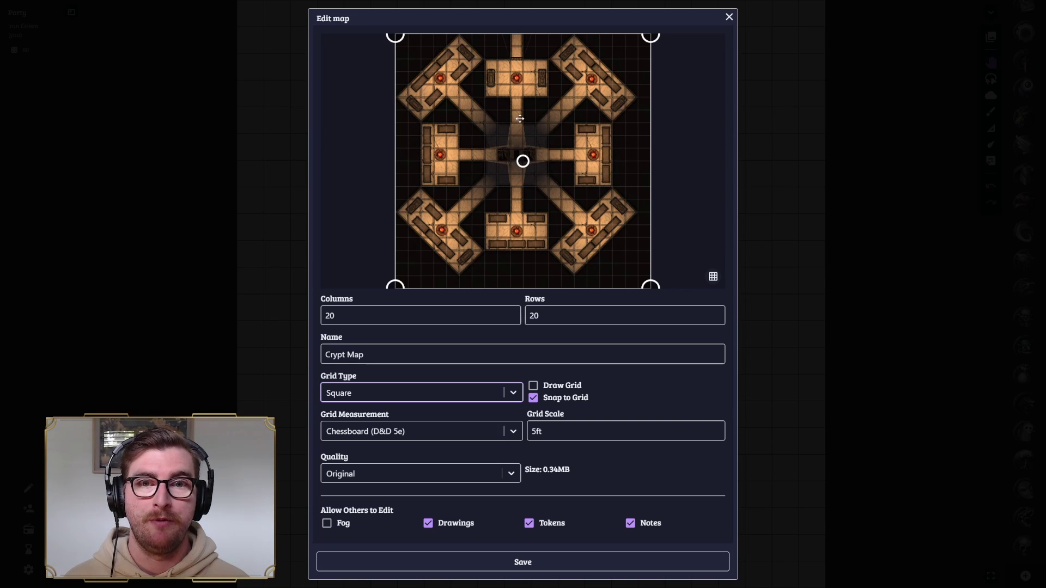
{"action": "left_click", "coordinate": [538, 560]}
- Select the Crypt Map so it loads onto the board
{"action": "left_click", "coordinate": [583, 472]}
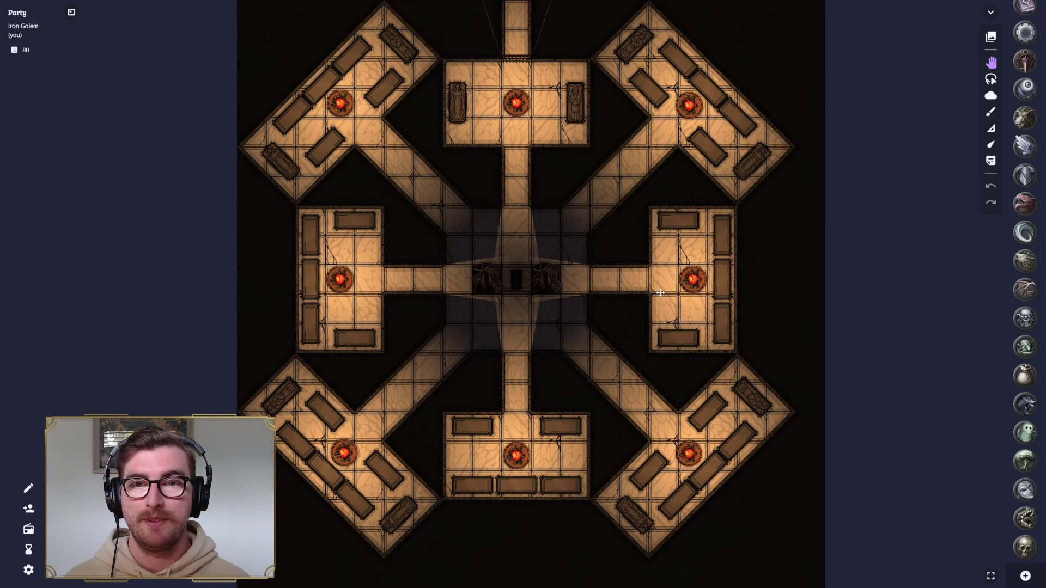
{"action": "scroll", "coordinate": [556, 253], "scroll_direction": "down", "scroll_amount": 5}
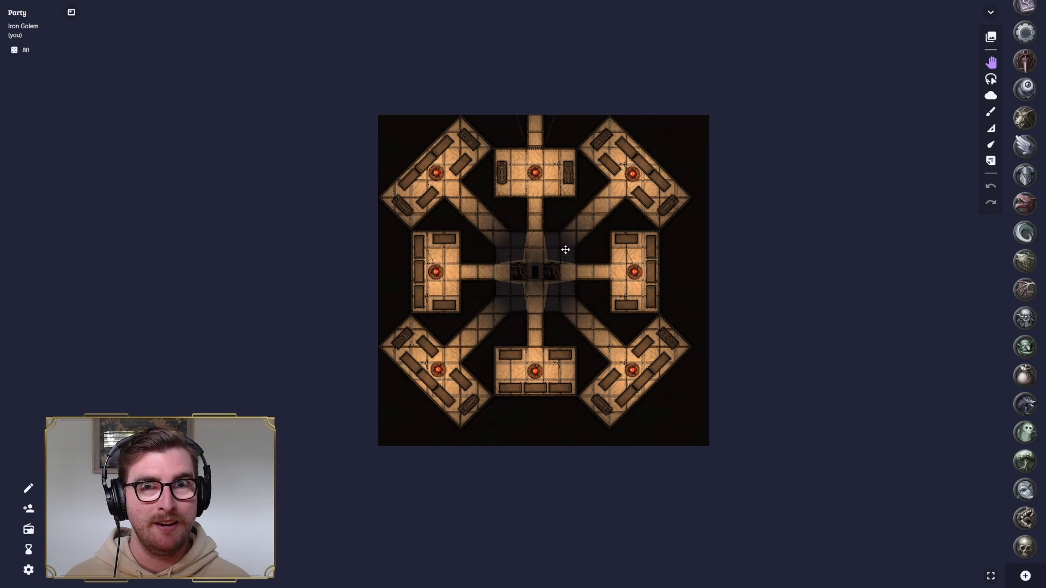
{"action": "scroll", "coordinate": [566, 251], "scroll_direction": "up", "scroll_amount": 1}
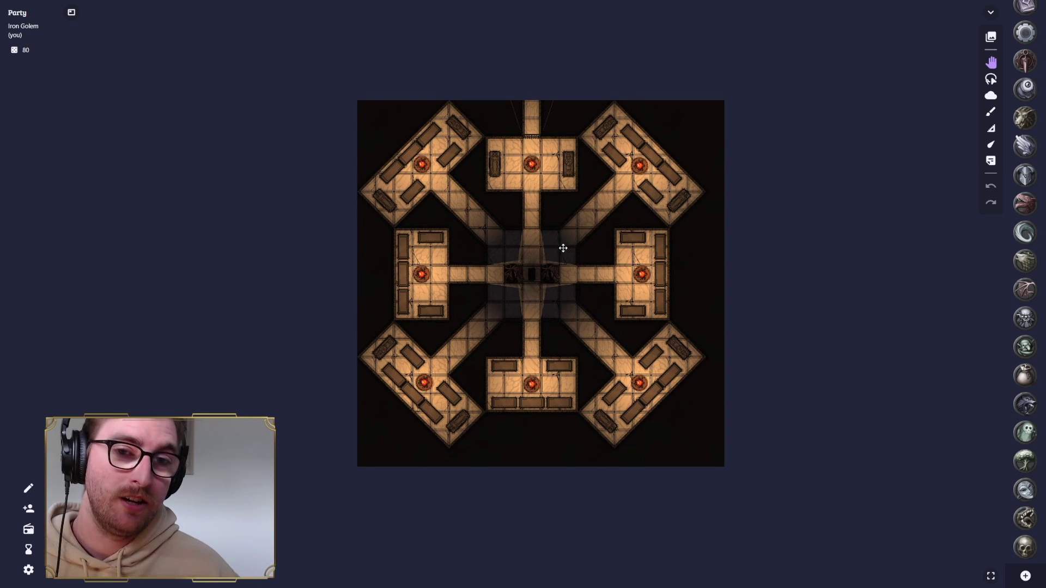
{"action": "scroll", "coordinate": [563, 245], "scroll_direction": "up", "scroll_amount": 5}
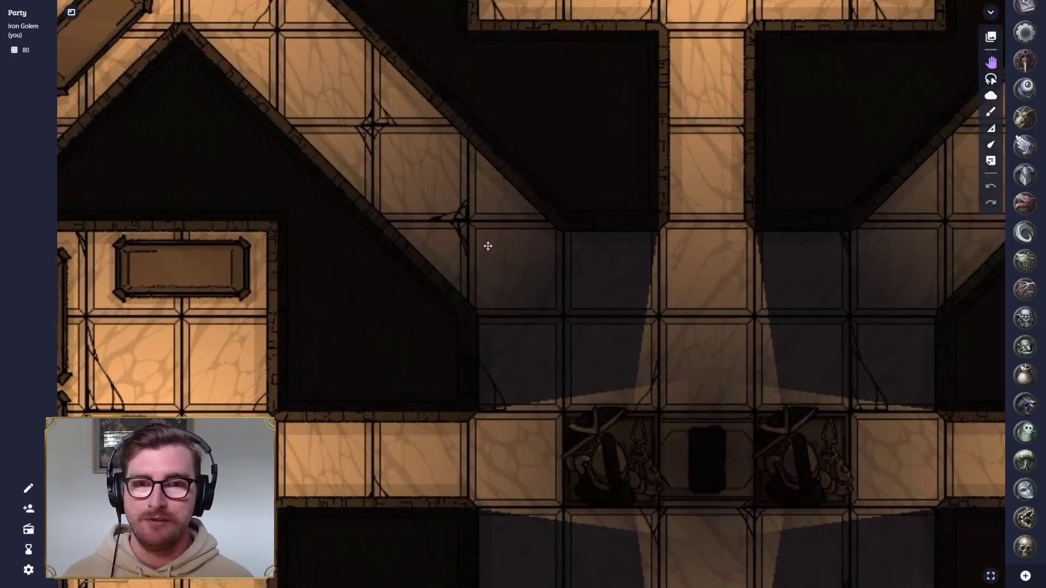
- Pan and zoom across the crypt rooms and corridors, then centre the whole map
{"action": "left_click_drag", "start_coordinate": [456, 232], "coordinate": [619, 266]}
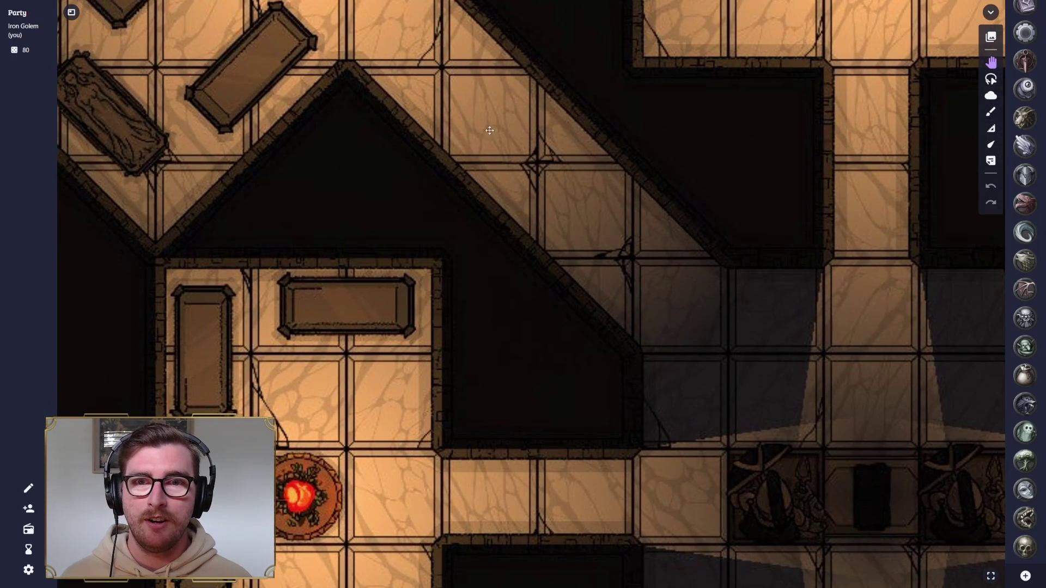
{"action": "left_click_drag", "start_coordinate": [490, 131], "coordinate": [652, 299]}
{"action": "left_click_drag", "start_coordinate": [663, 154], "coordinate": [491, 276]}
{"action": "left_click_drag", "start_coordinate": [796, 278], "coordinate": [489, 216]}
{"action": "left_click_drag", "start_coordinate": [627, 216], "coordinate": [541, 196]}
{"action": "left_click_drag", "start_coordinate": [565, 335], "coordinate": [523, 191]}
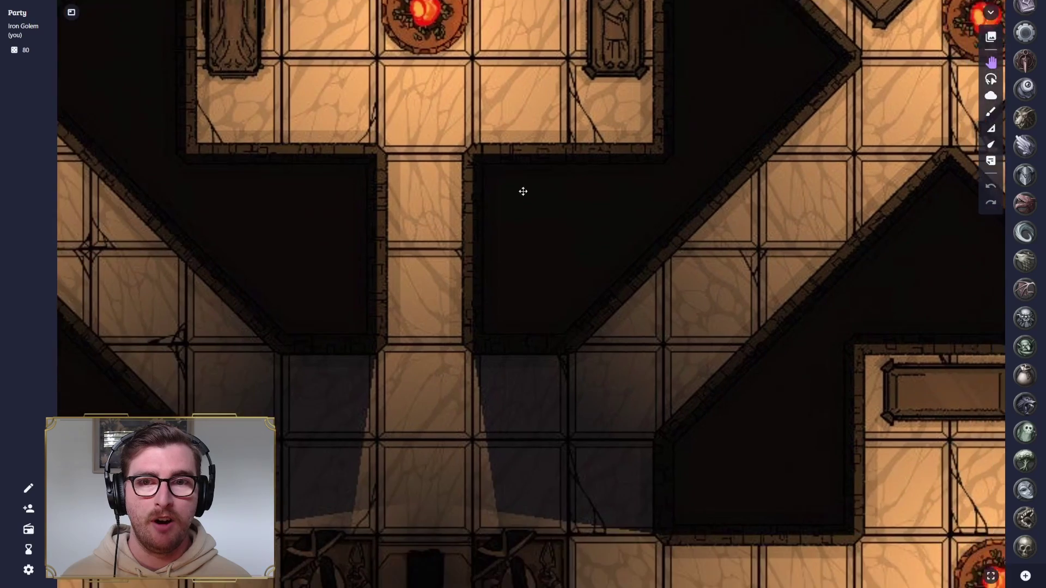
{"action": "left_click_drag", "start_coordinate": [536, 362], "coordinate": [495, 182]}
{"action": "left_click_drag", "start_coordinate": [463, 409], "coordinate": [567, 233]}
{"action": "scroll", "coordinate": [567, 233], "scroll_direction": "down", "scroll_amount": 5}
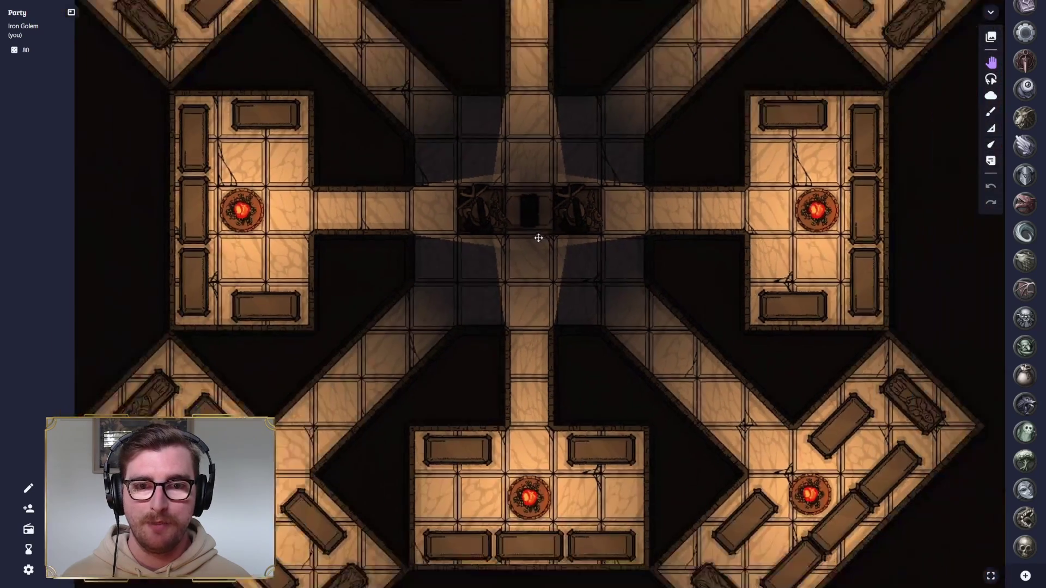
{"action": "scroll", "coordinate": [538, 238], "scroll_direction": "down", "scroll_amount": 5}
{"action": "scroll", "coordinate": [548, 322], "scroll_direction": "down", "scroll_amount": 1}
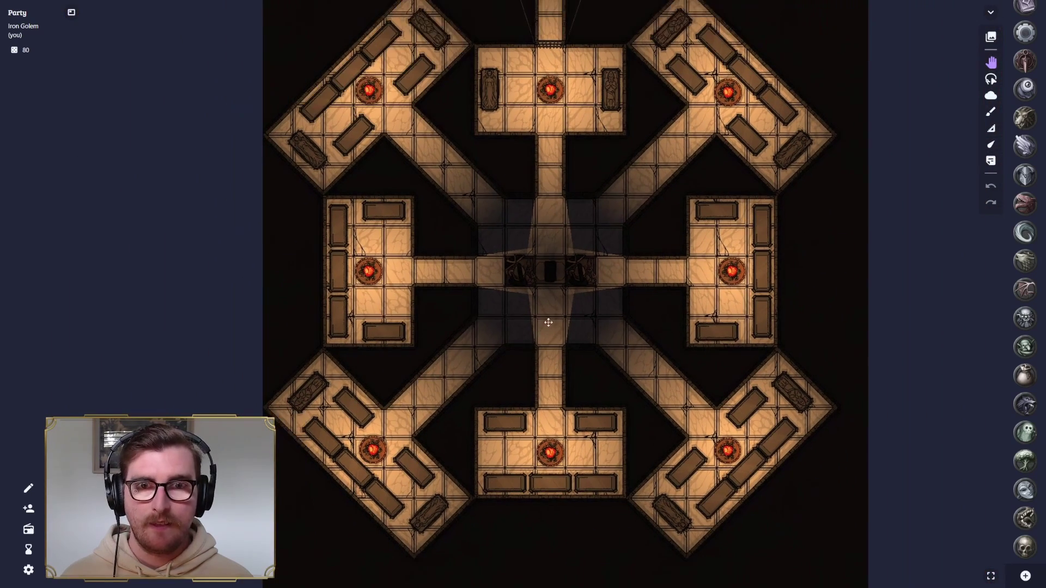
{"action": "scroll", "coordinate": [548, 323], "scroll_direction": "down", "scroll_amount": 1}
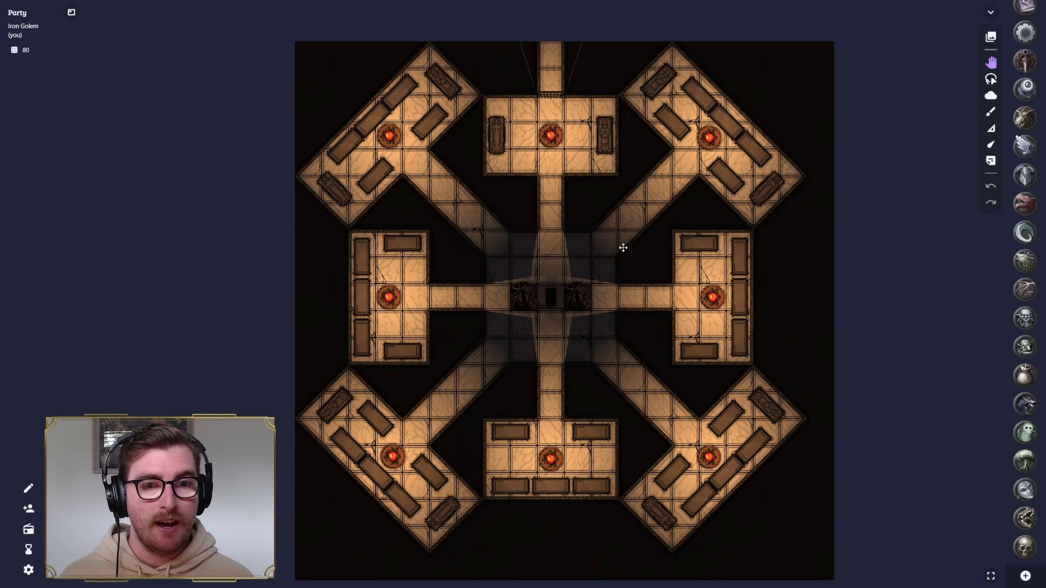
{"action": "left_click_drag", "start_coordinate": [623, 248], "coordinate": [605, 235]}
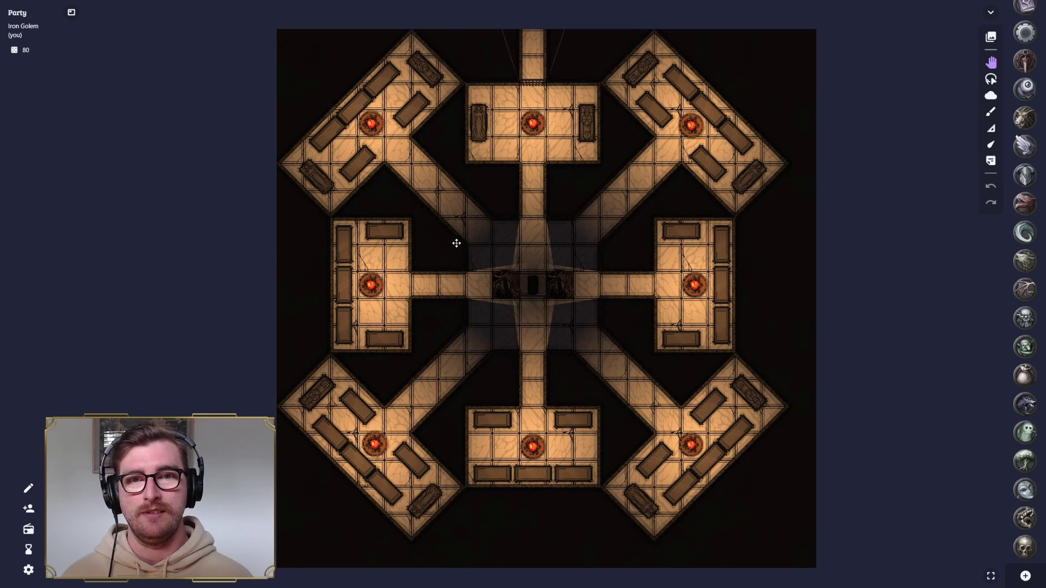
{"action": "scroll", "coordinate": [589, 240], "scroll_direction": "down", "scroll_amount": 2}
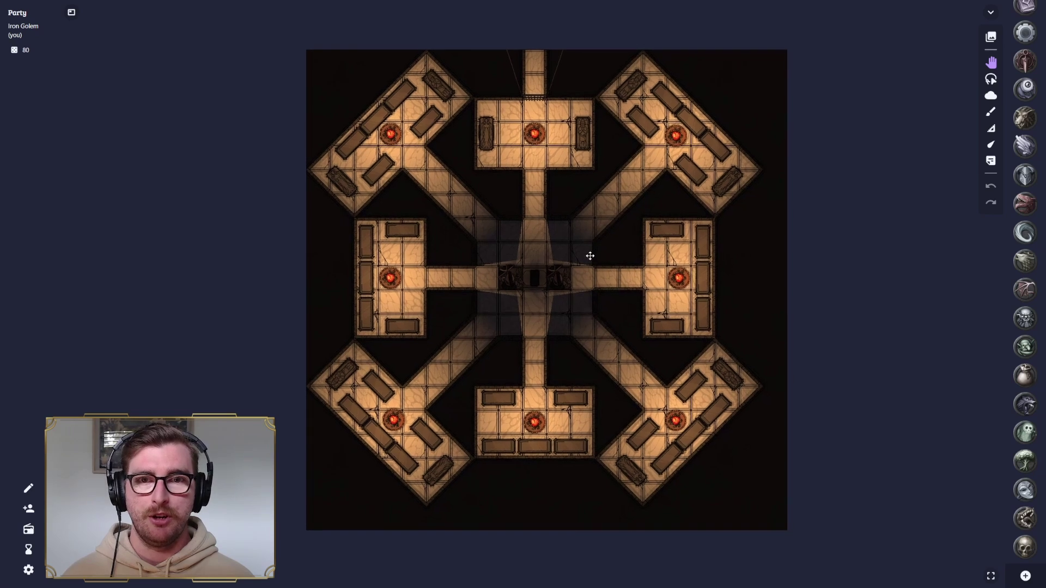
- Cover the whole crypt map in fog with one rectangle
{"action": "left_click", "coordinate": [991, 97]}
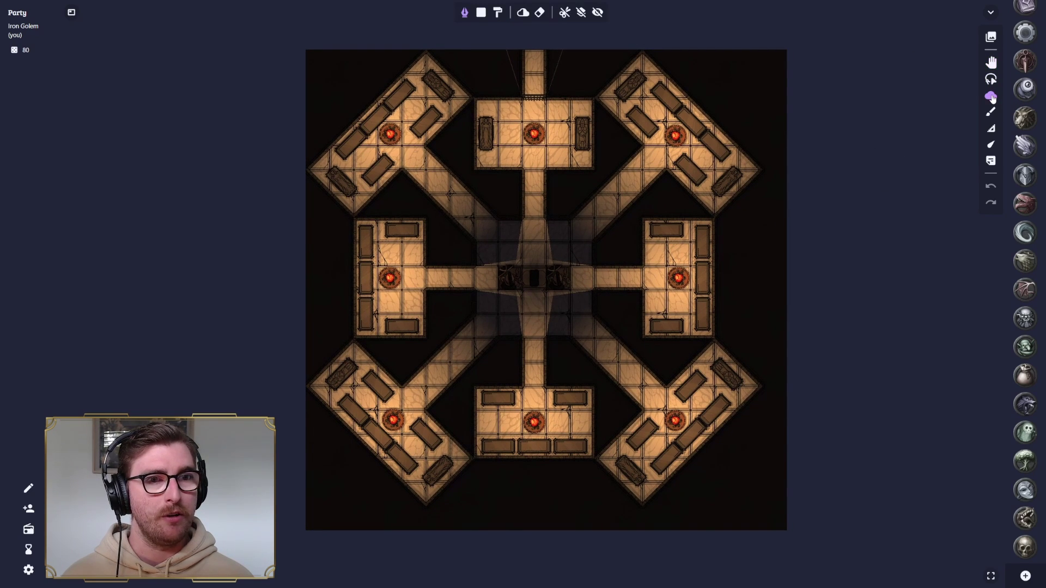
{"action": "left_click", "coordinate": [481, 13]}
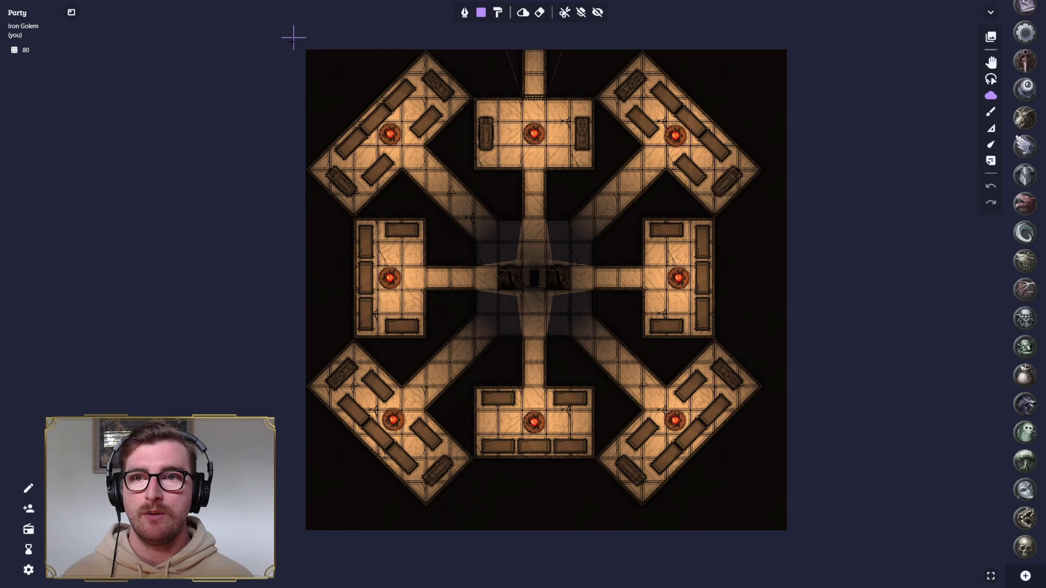
{"action": "left_click_drag", "start_coordinate": [293, 38], "coordinate": [799, 543]}
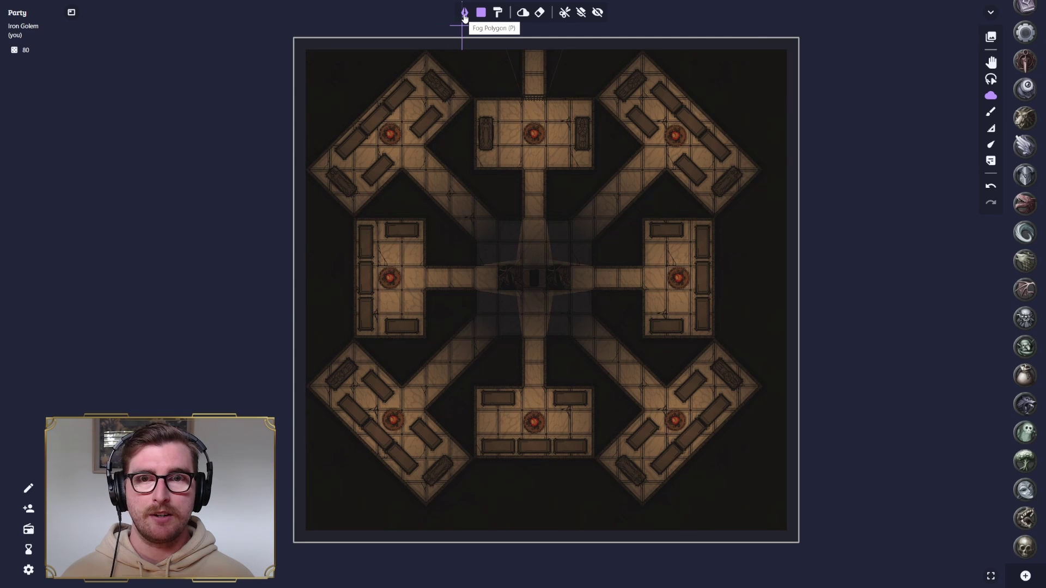
- Switch fog drawing to polygon mode and toggle the fog preview on and off
{"action": "left_click", "coordinate": [464, 17]}
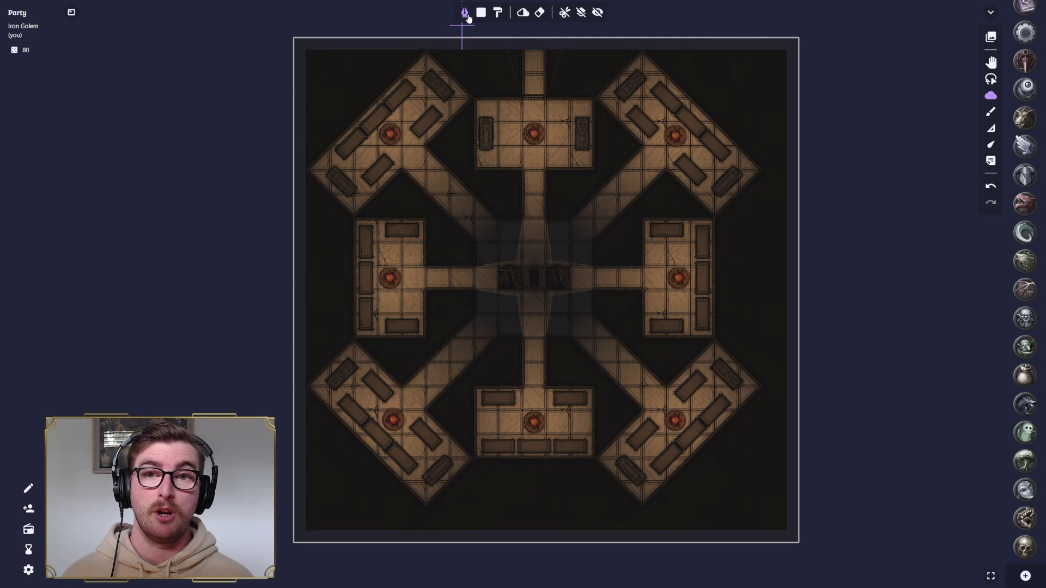
{"action": "left_click", "coordinate": [525, 13]}
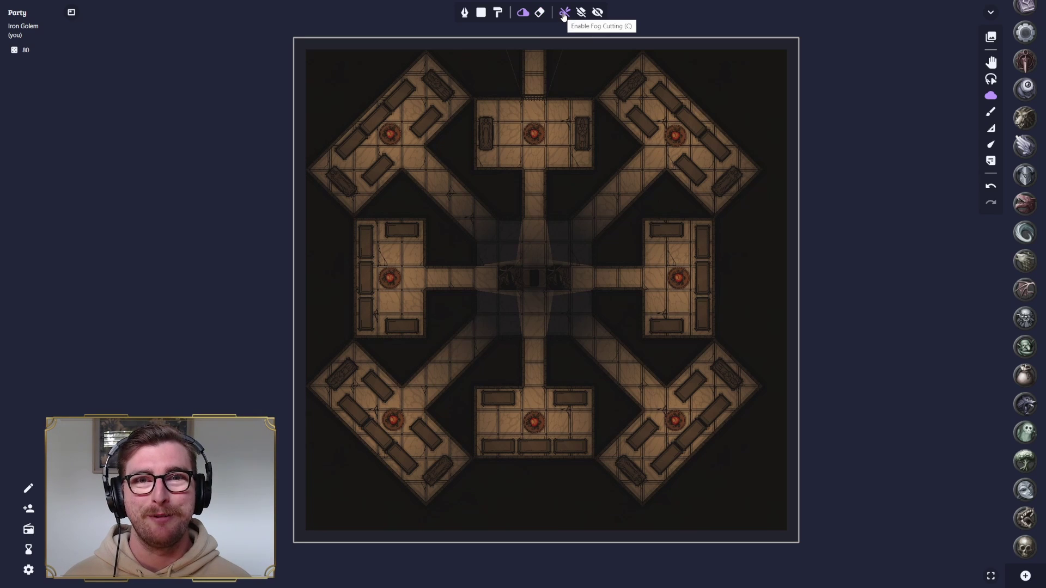
{"action": "left_click", "coordinate": [597, 12]}
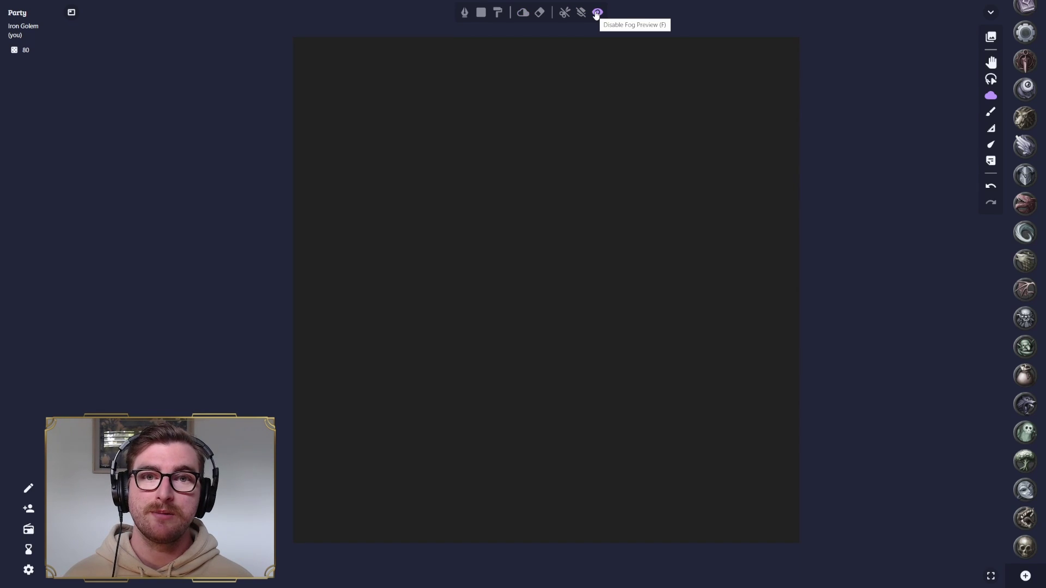
{"action": "left_click", "coordinate": [596, 12]}
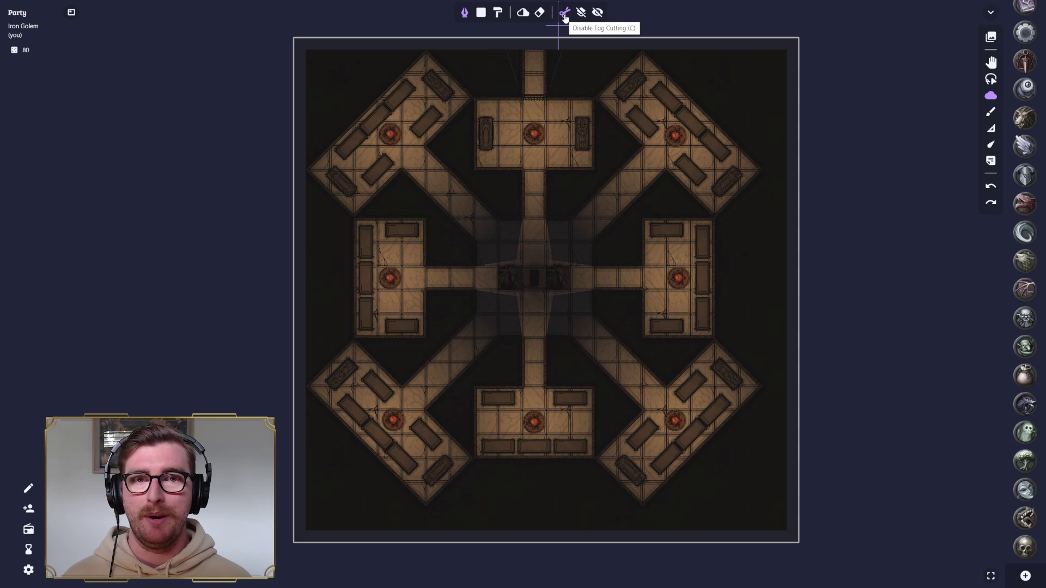
- Turn Fog Cutting on and zoom toward the top corridor
{"action": "left_click", "coordinate": [565, 18]}
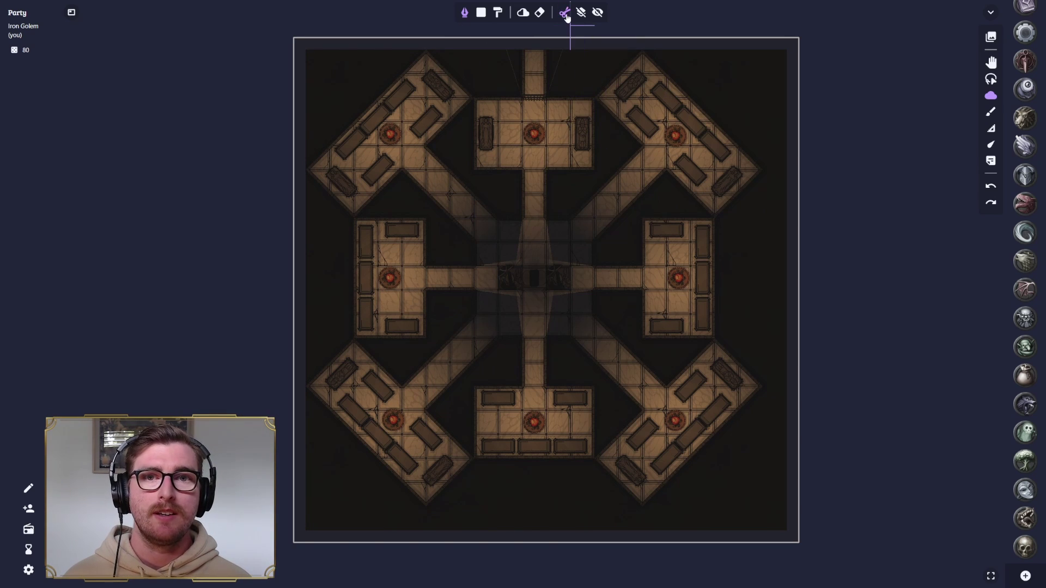
{"action": "left_click", "coordinate": [565, 17]}
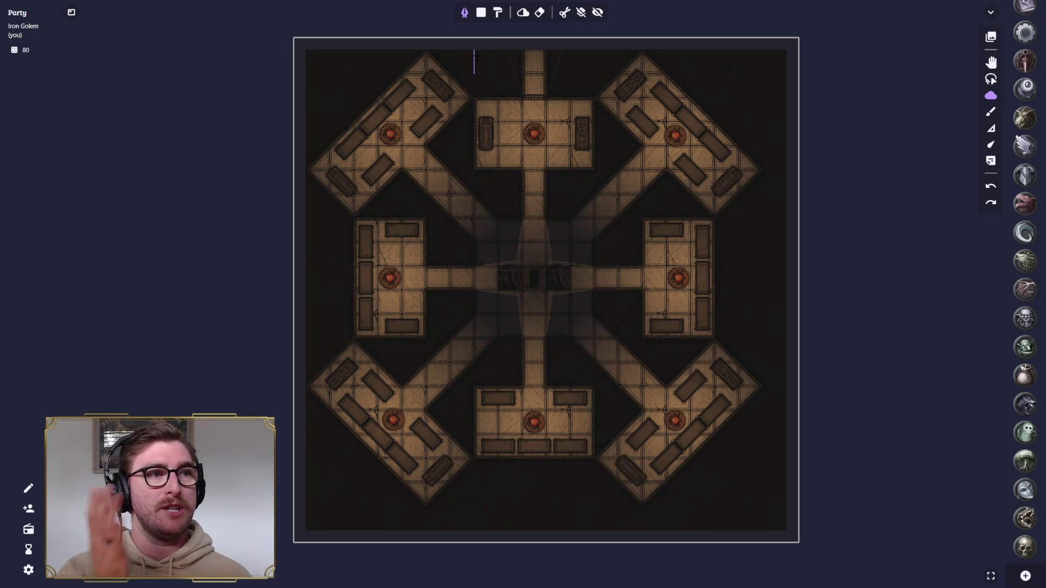
{"action": "scroll", "coordinate": [523, 74], "scroll_direction": "up", "scroll_amount": 3}
{"action": "scroll", "coordinate": [522, 76], "scroll_direction": "up", "scroll_amount": 3}
{"action": "scroll", "coordinate": [505, 122], "scroll_direction": "down", "scroll_amount": 5}
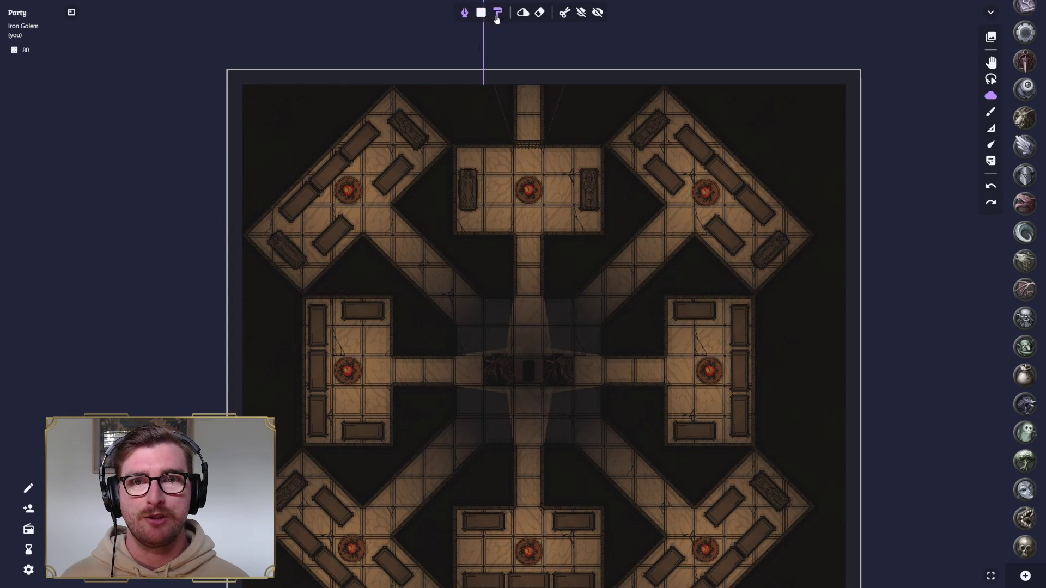
- Trace a polygon around the top room and its corridor, closing on the start point
{"action": "left_click", "coordinate": [513, 85]}
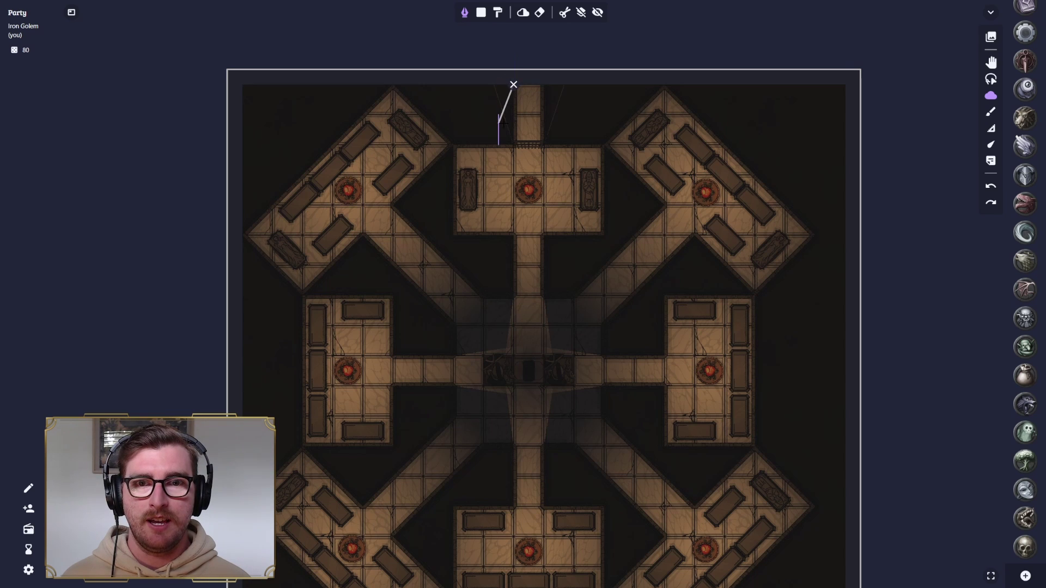
{"action": "left_click", "coordinate": [500, 130]}
{"action": "left_click", "coordinate": [453, 145]}
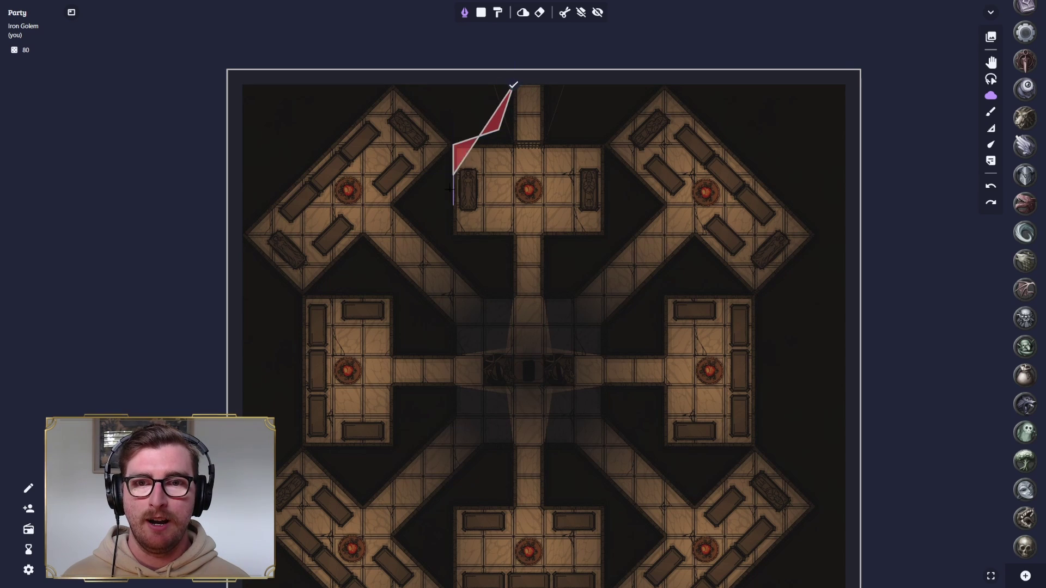
{"action": "left_click", "coordinate": [454, 235]}
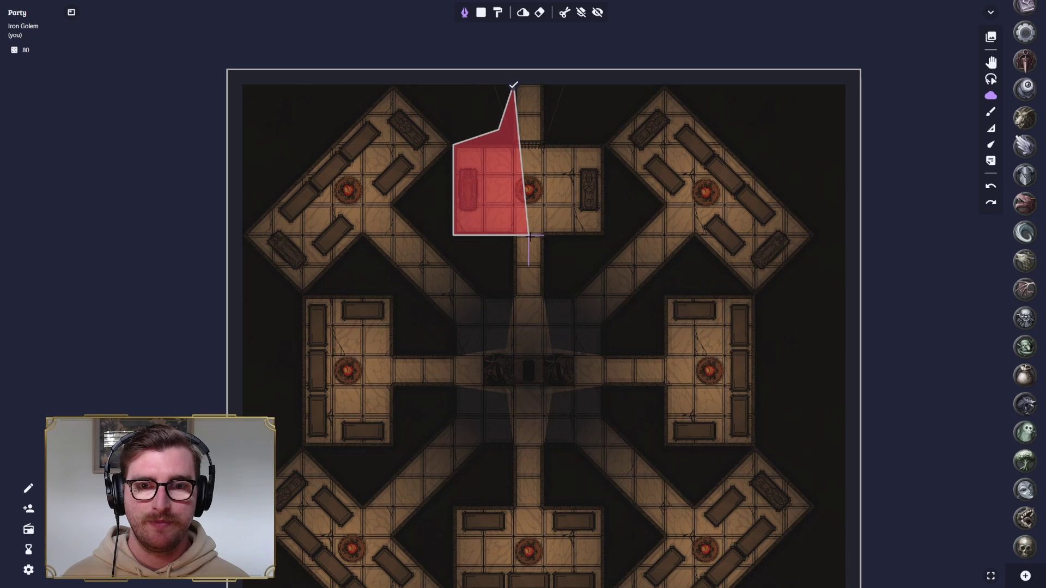
{"action": "left_click", "coordinate": [603, 236]}
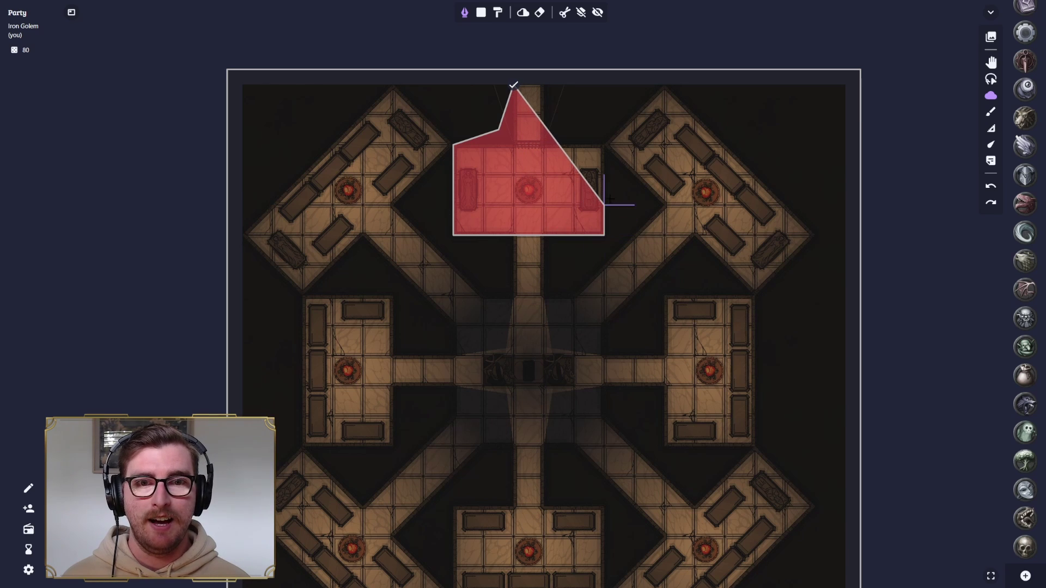
{"action": "left_click", "coordinate": [604, 145]}
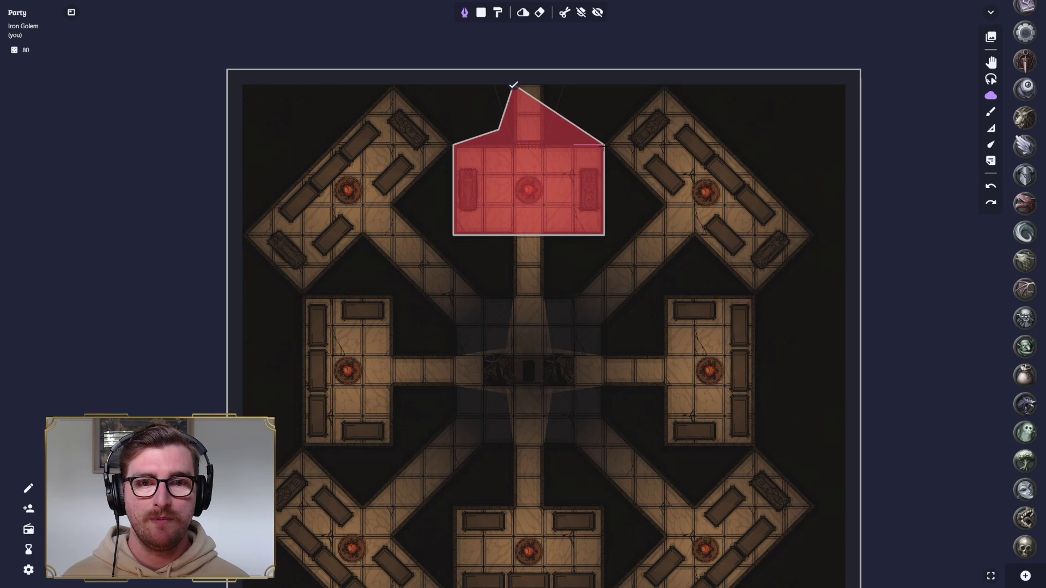
{"action": "left_click", "coordinate": [558, 131]}
{"action": "left_click", "coordinate": [558, 85]}
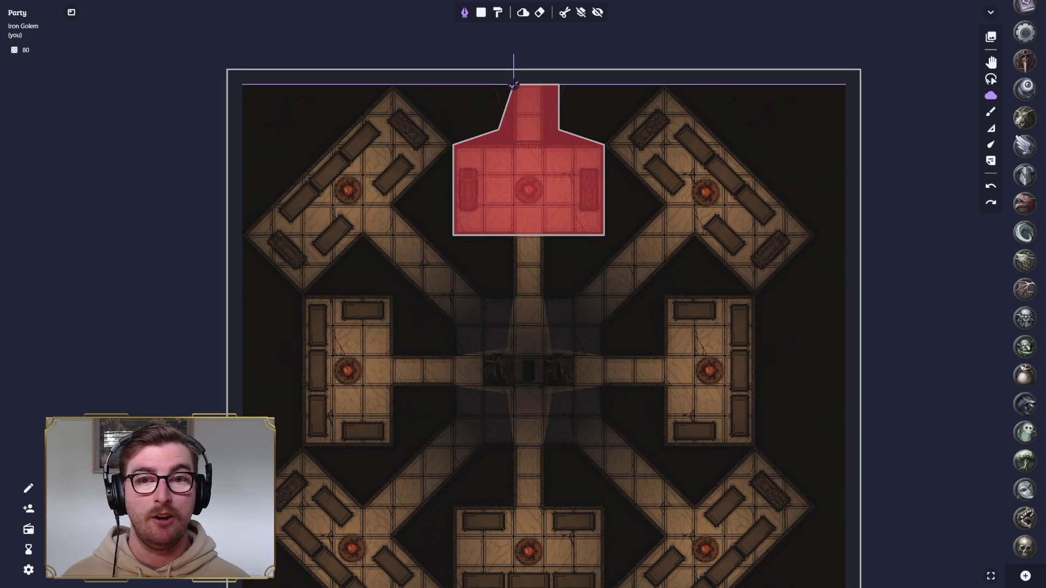
{"action": "left_click", "coordinate": [514, 86]}
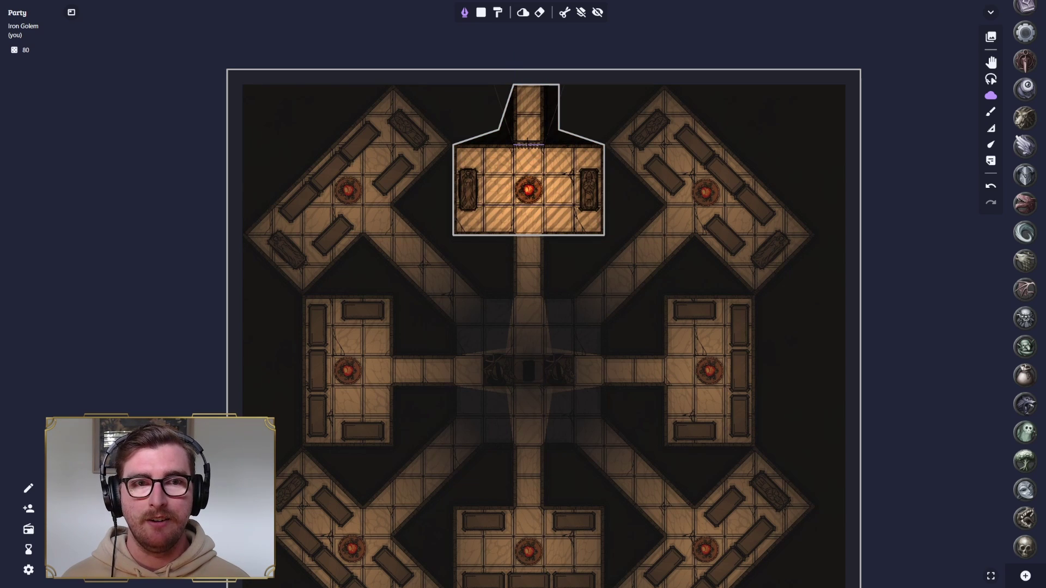
- Toggle the fog preview on and off to check the revealed room
{"action": "left_click", "coordinate": [598, 13]}
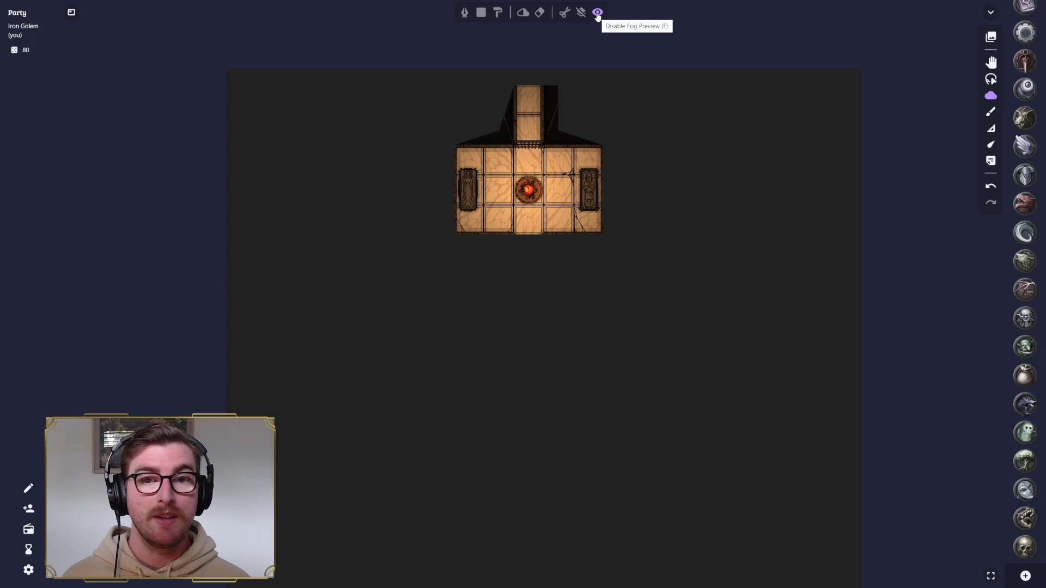
{"action": "left_click", "coordinate": [598, 13]}
{"action": "scroll", "coordinate": [582, 334], "scroll_direction": "up", "scroll_amount": 2}
{"action": "scroll", "coordinate": [583, 334], "scroll_direction": "down", "scroll_amount": 4}
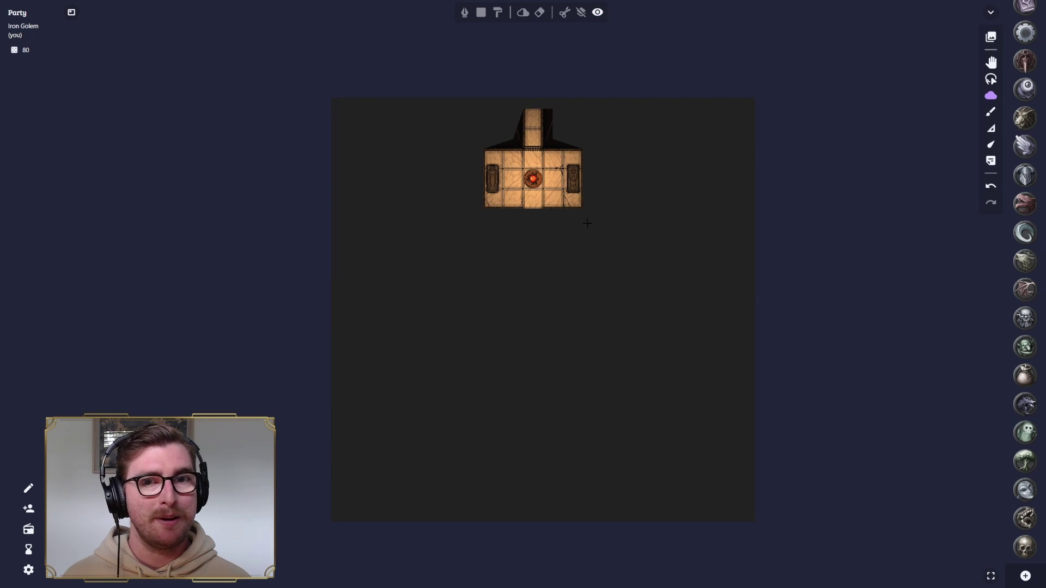
- Turn off the fog preview and drop the crossed-swords, hooded helmet and green leaf tokens into the top room
{"action": "left_click", "coordinate": [597, 12]}
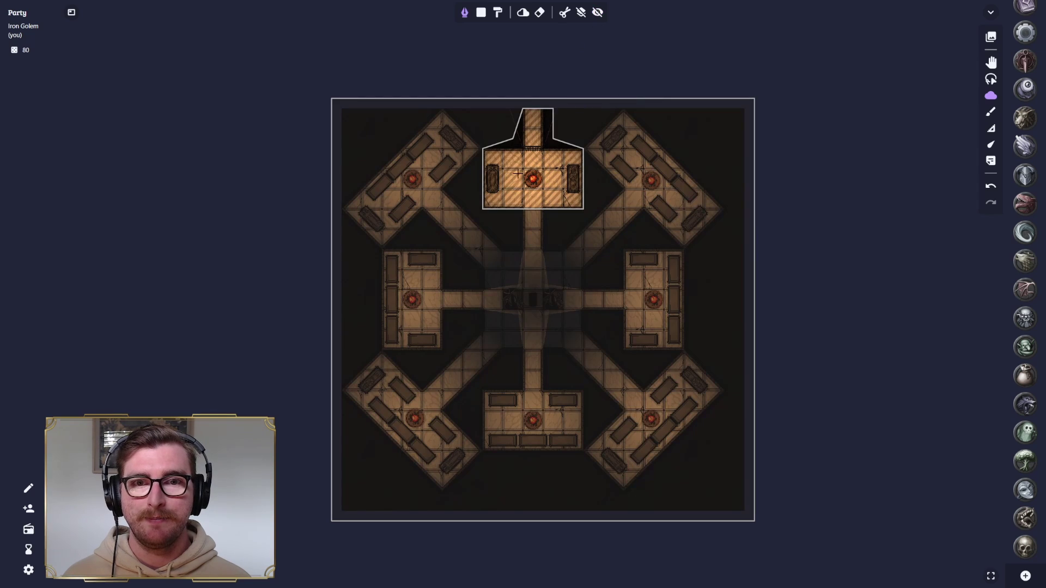
{"action": "scroll", "coordinate": [538, 169], "scroll_direction": "up", "scroll_amount": 3}
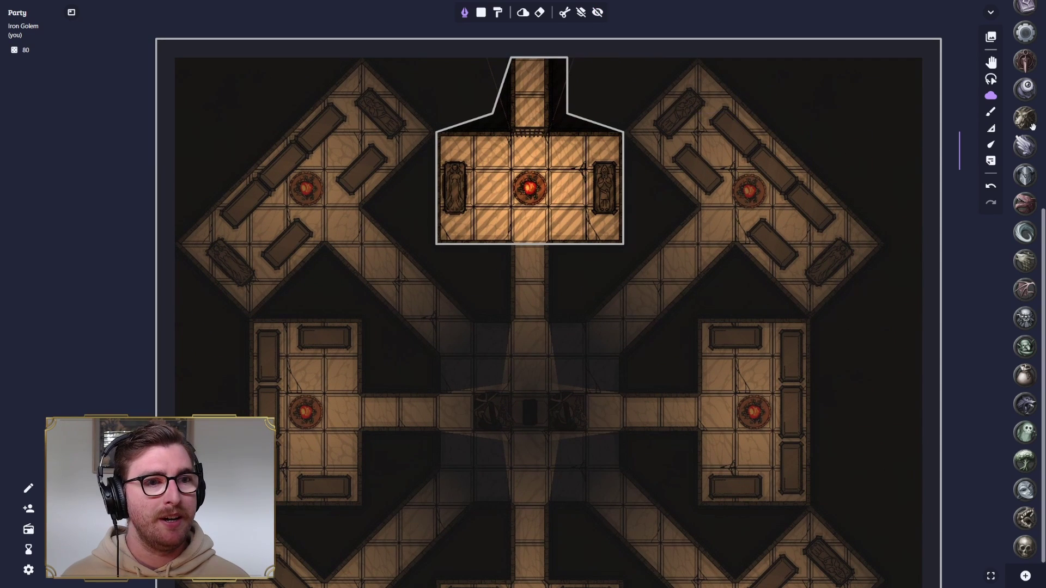
{"action": "scroll", "coordinate": [1020, 168], "scroll_direction": "up", "scroll_amount": 6}
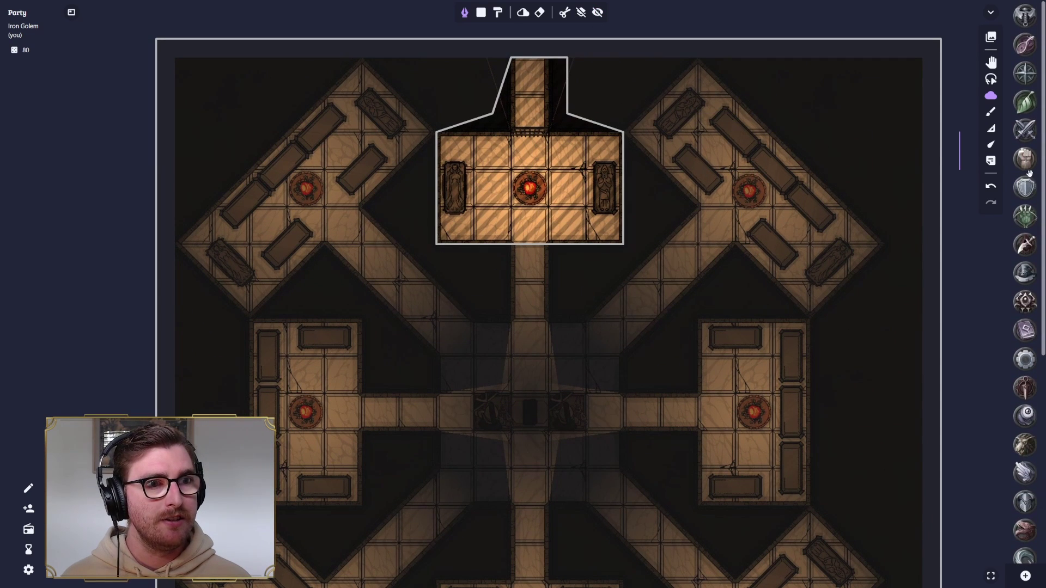
{"action": "left_click_drag", "start_coordinate": [1025, 128], "coordinate": [532, 152]}
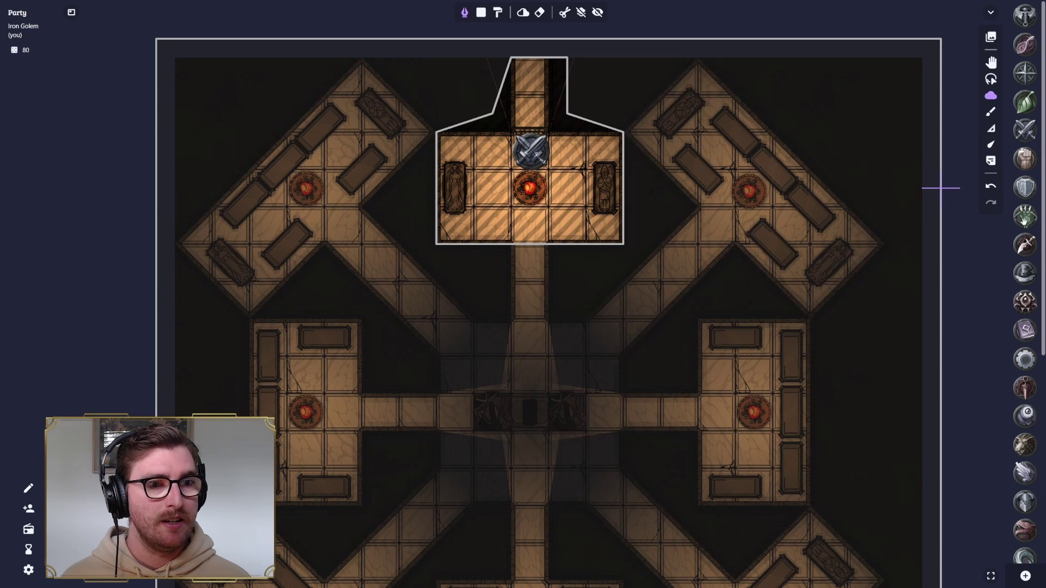
{"action": "left_click_drag", "start_coordinate": [1027, 282], "coordinate": [571, 145]}
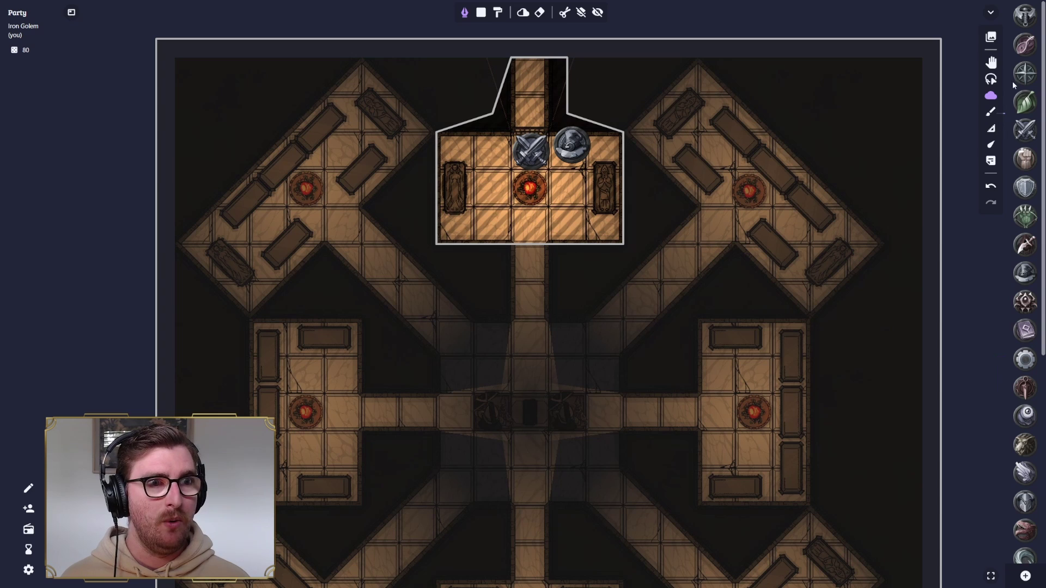
{"action": "left_click_drag", "start_coordinate": [1024, 104], "coordinate": [488, 150]}
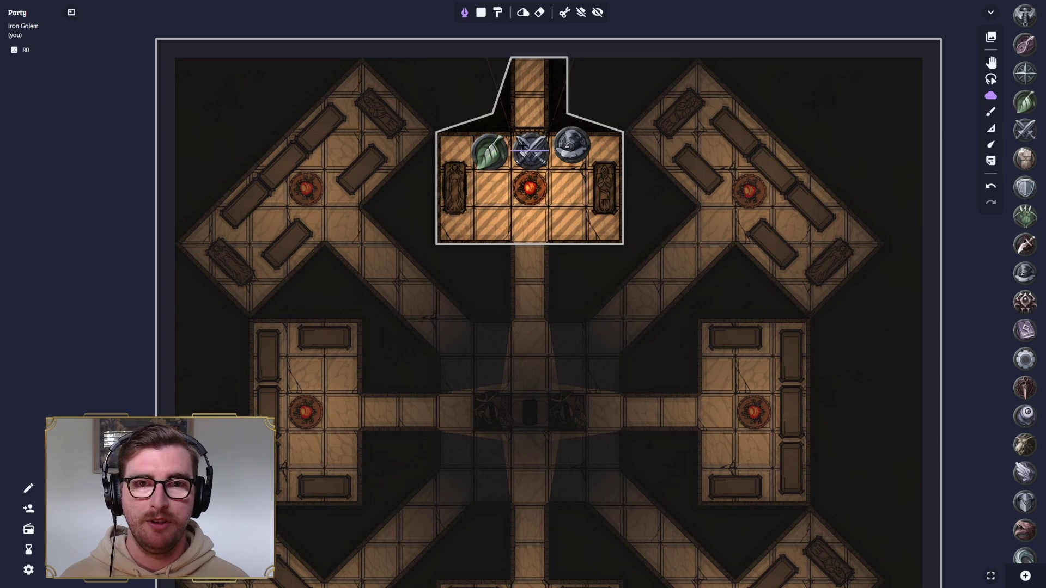
- With the Move tool, nudge the helmet and green leaf tokens onto the grid
{"action": "left_click", "coordinate": [990, 63]}
{"action": "left_click_drag", "start_coordinate": [574, 149], "coordinate": [569, 153]}
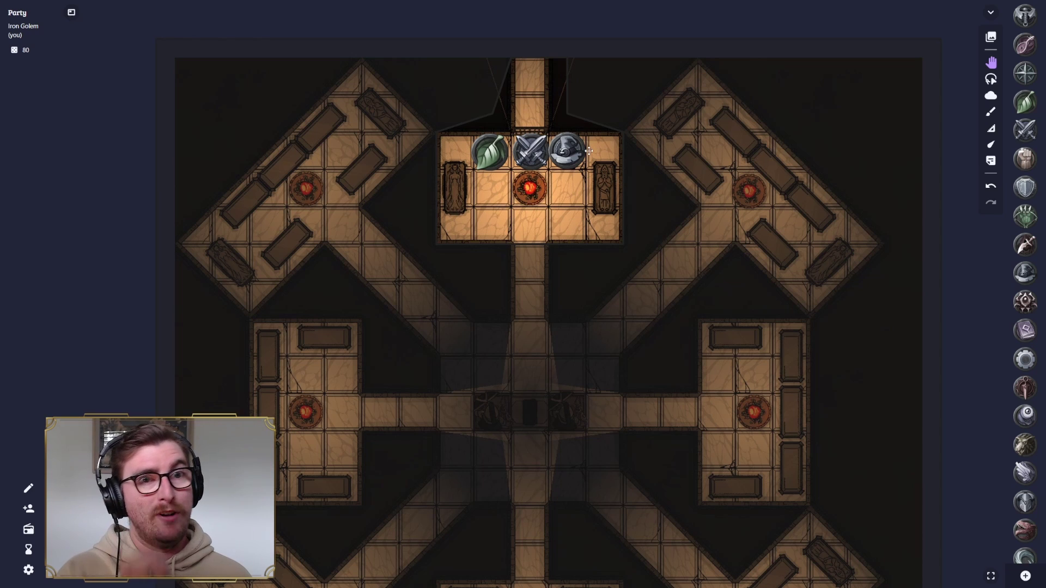
{"action": "left_click_drag", "start_coordinate": [486, 152], "coordinate": [490, 150]}
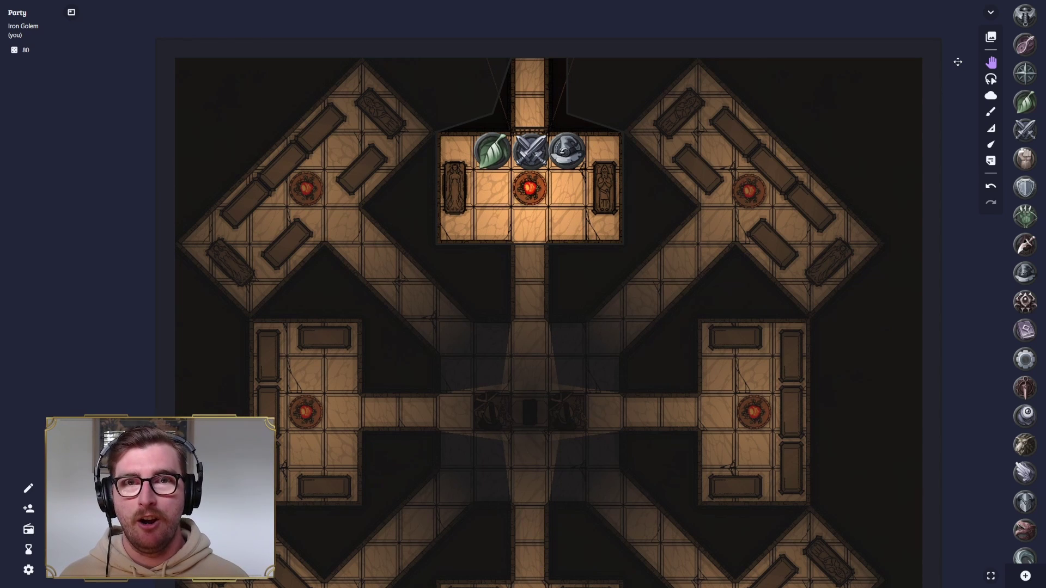
{"action": "left_click", "coordinate": [991, 36]}
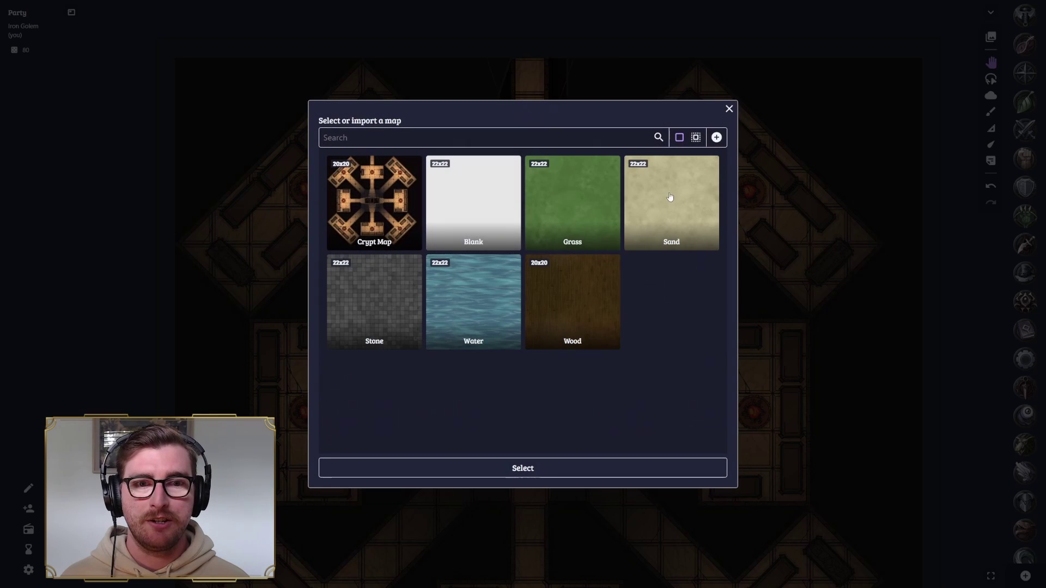
{"action": "left_click", "coordinate": [384, 294]}
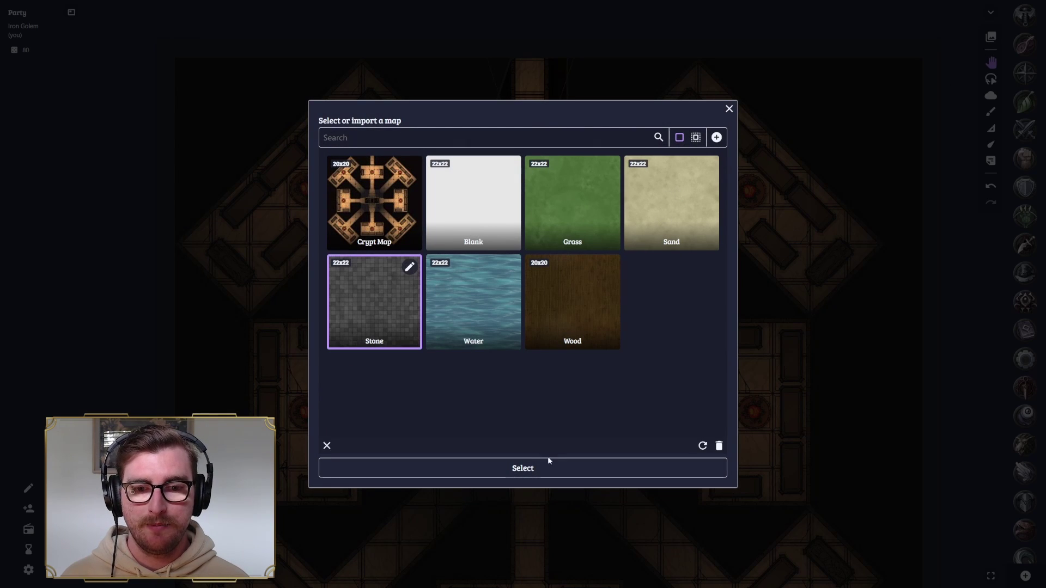
{"action": "left_click", "coordinate": [557, 468]}
{"action": "scroll", "coordinate": [555, 263], "scroll_direction": "down", "scroll_amount": 3}
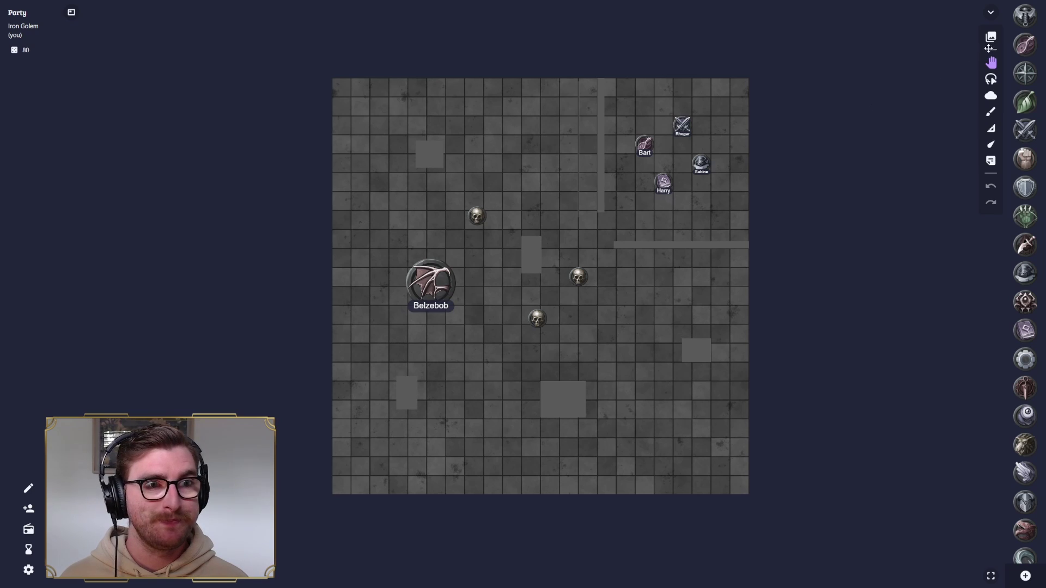
{"action": "left_click", "coordinate": [991, 36]}
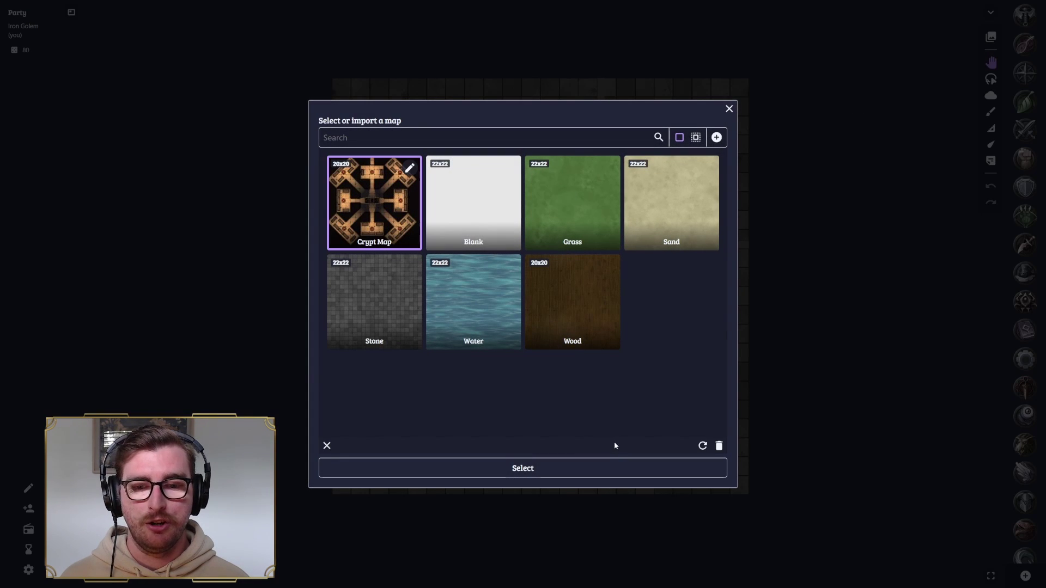
{"action": "left_click", "coordinate": [623, 469]}
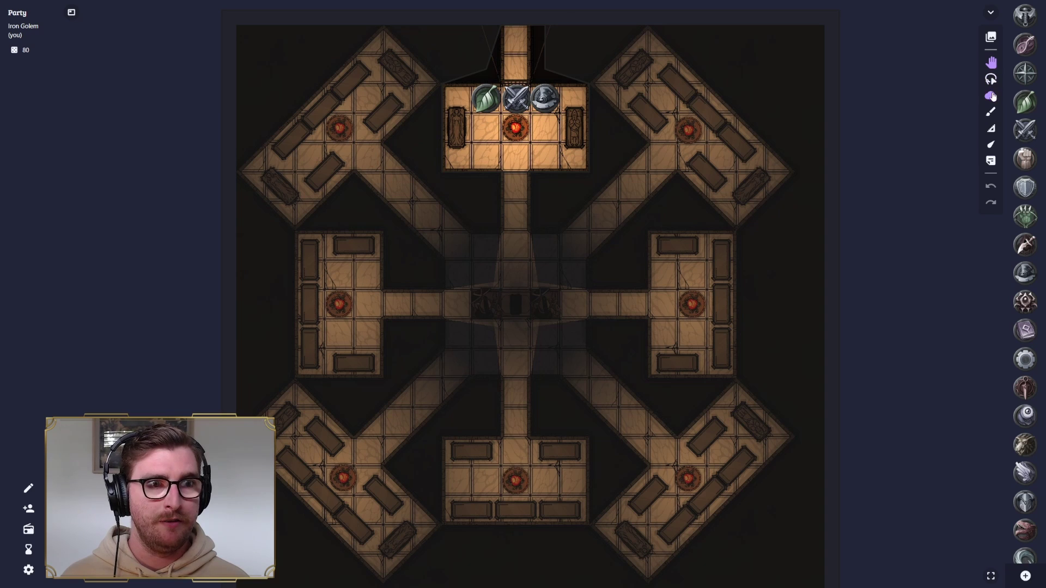
- Check the fog preview, then move the crossed-swords token to the top room's bottom row
{"action": "left_click", "coordinate": [990, 96]}
{"action": "left_click", "coordinate": [598, 12]}
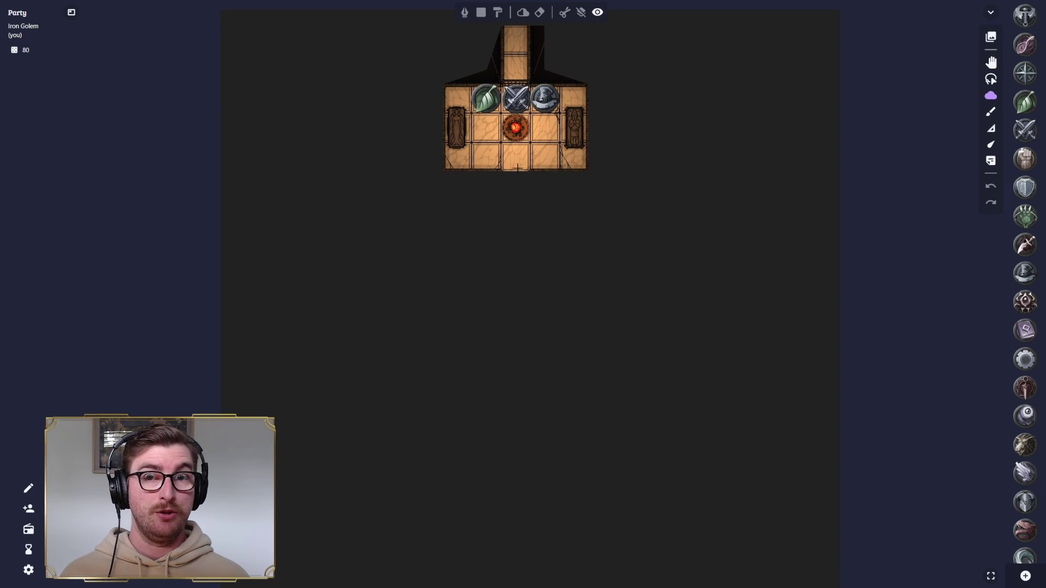
{"action": "left_click_drag", "start_coordinate": [526, 170], "coordinate": [519, 172]}
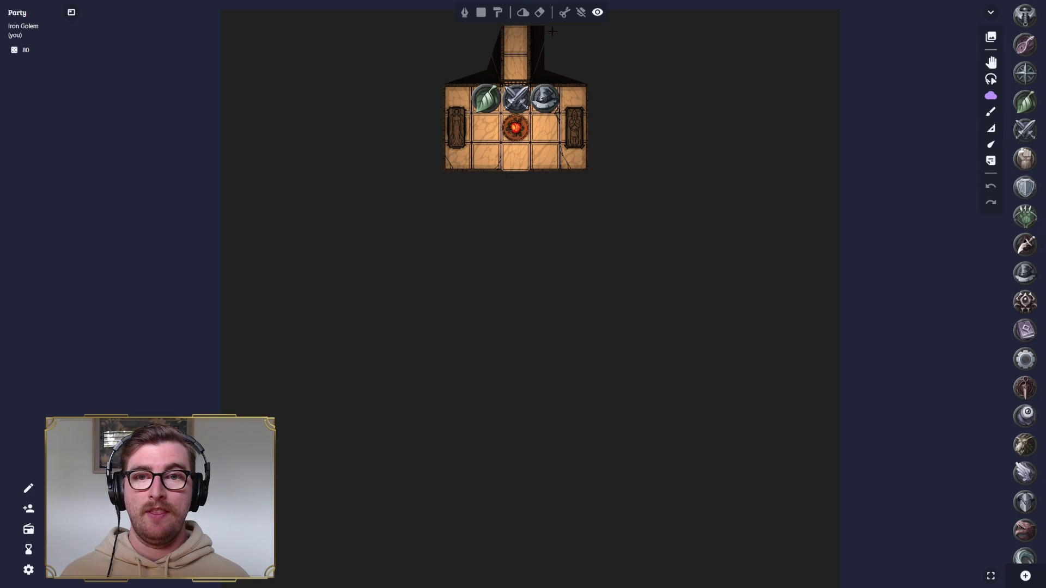
{"action": "left_click", "coordinate": [598, 12]}
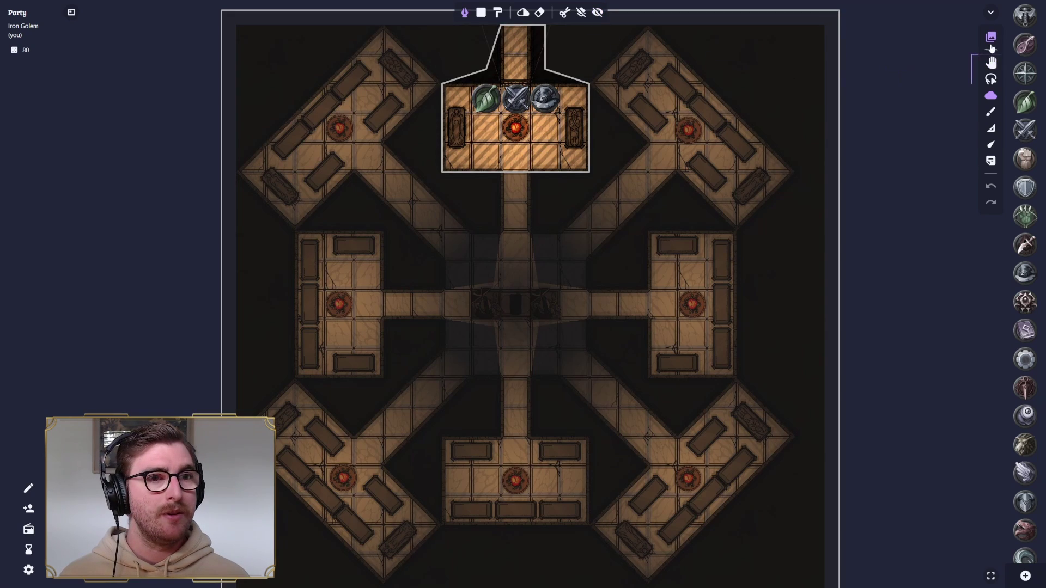
{"action": "left_click", "coordinate": [990, 63]}
{"action": "left_click_drag", "start_coordinate": [513, 100], "coordinate": [515, 158]}
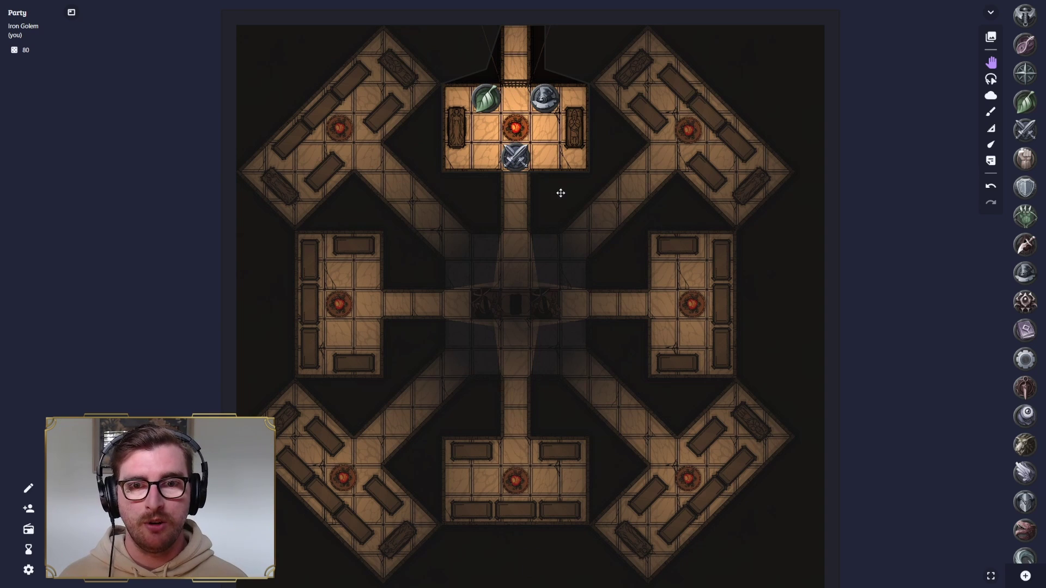
- Cut fog rectangles over the south corridor and both sides of the central crossing, then show the fog
{"action": "left_click", "coordinate": [991, 95]}
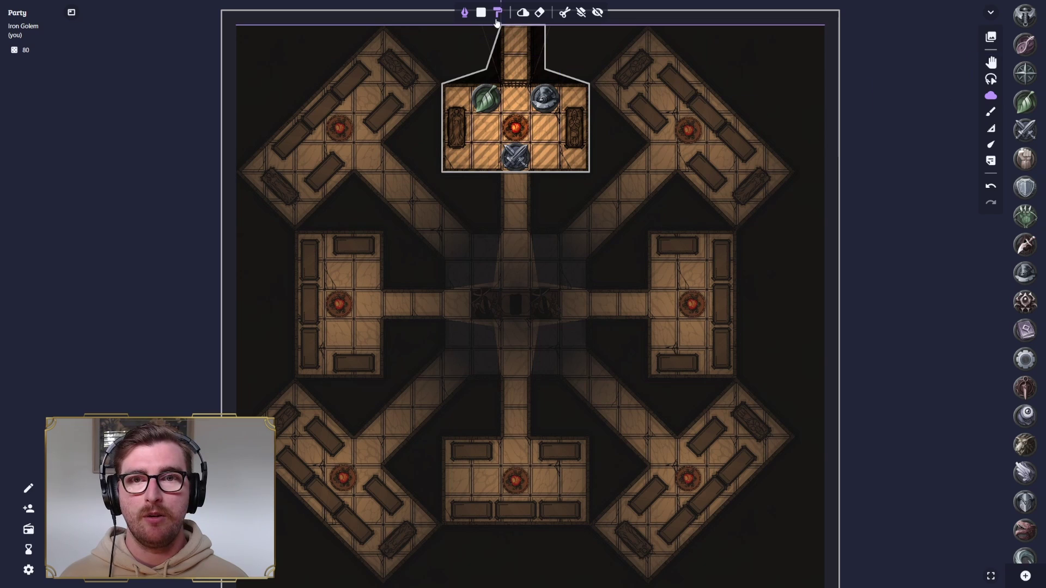
{"action": "left_click", "coordinate": [481, 12]}
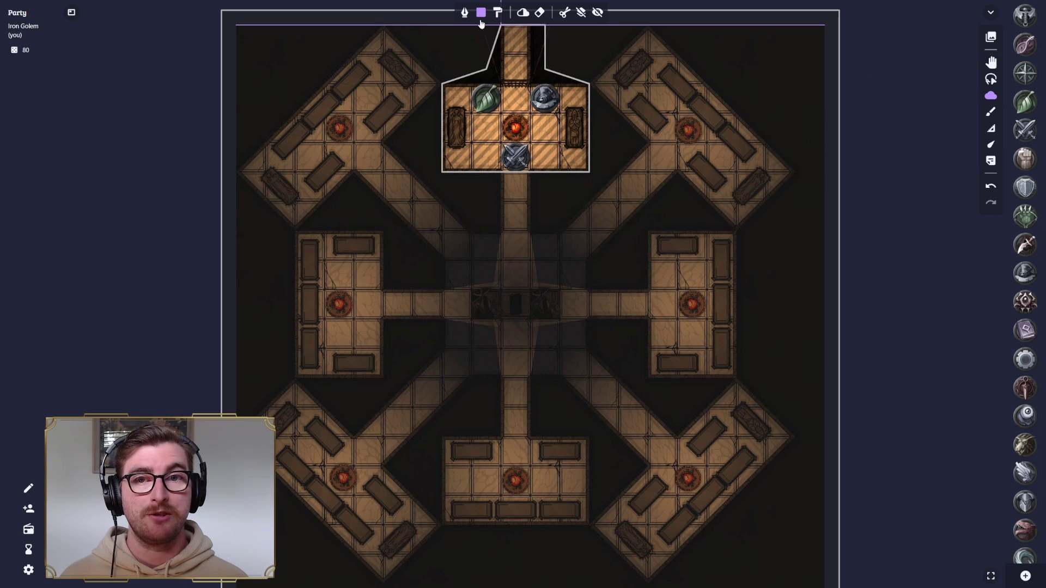
{"action": "left_click_drag", "start_coordinate": [505, 195], "coordinate": [530, 526]}
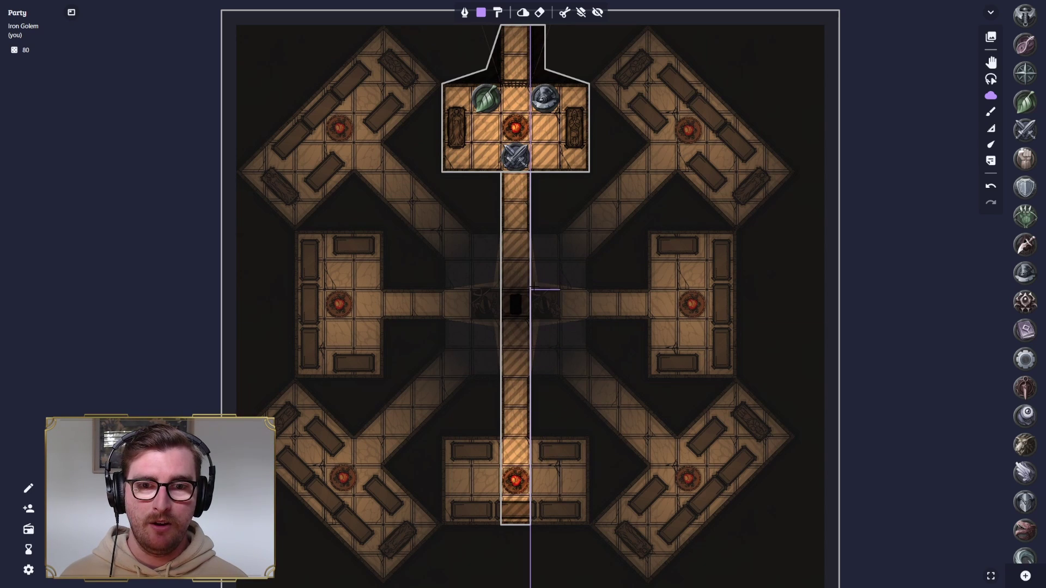
{"action": "left_click_drag", "start_coordinate": [533, 289], "coordinate": [560, 230]}
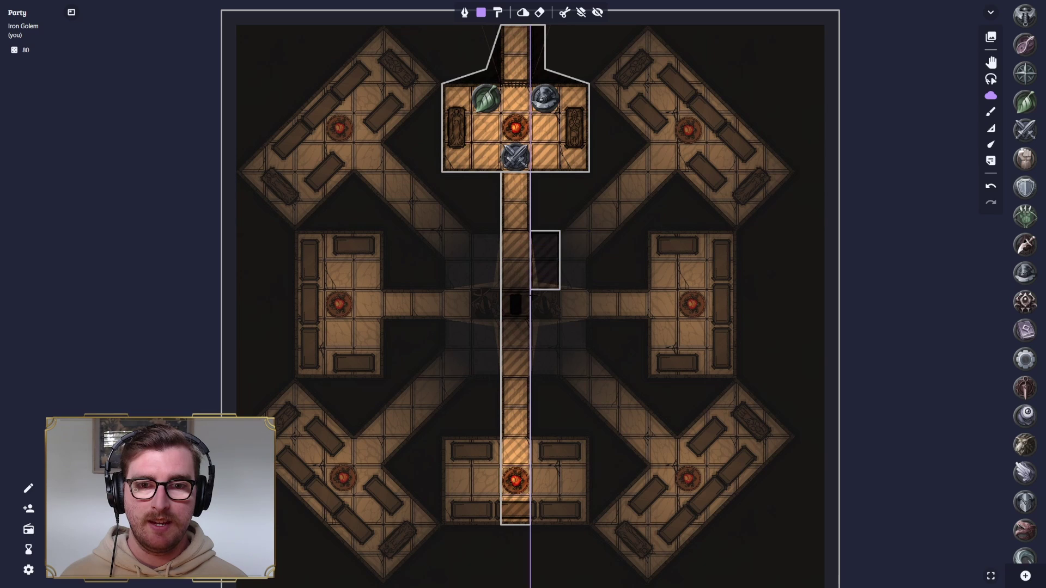
{"action": "left_click_drag", "start_coordinate": [500, 290], "coordinate": [442, 222]}
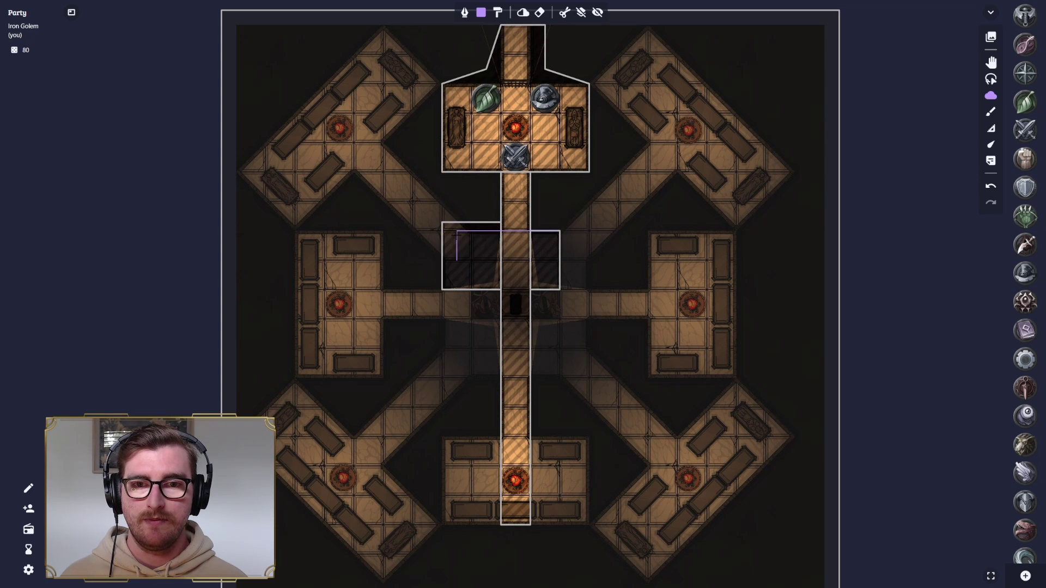
{"action": "left_click", "coordinate": [598, 13]}
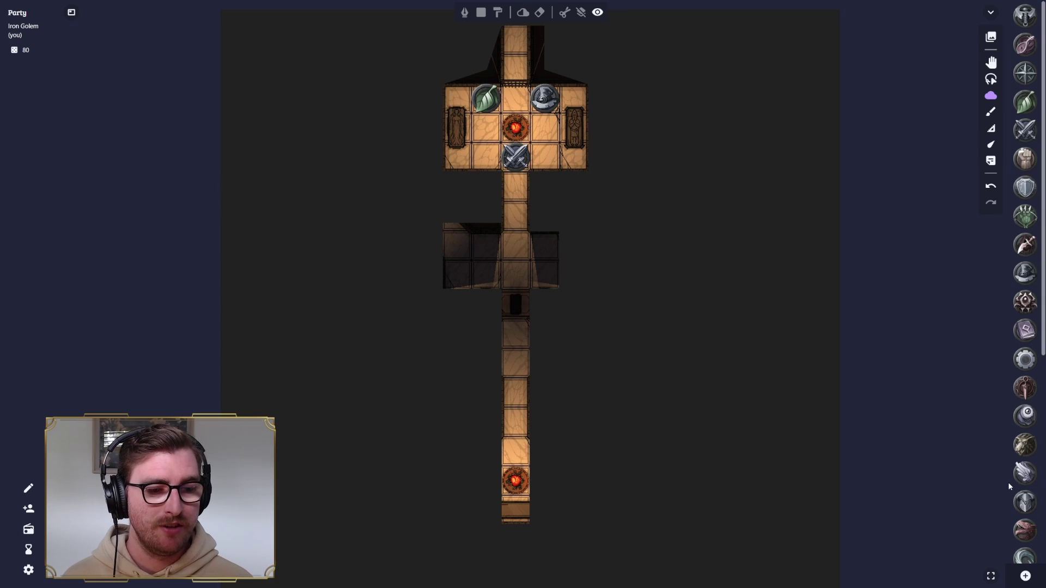
- Import Barthen-Token.png from D&D > NPC Tokens into the token collection
{"action": "left_click", "coordinate": [1026, 578]}
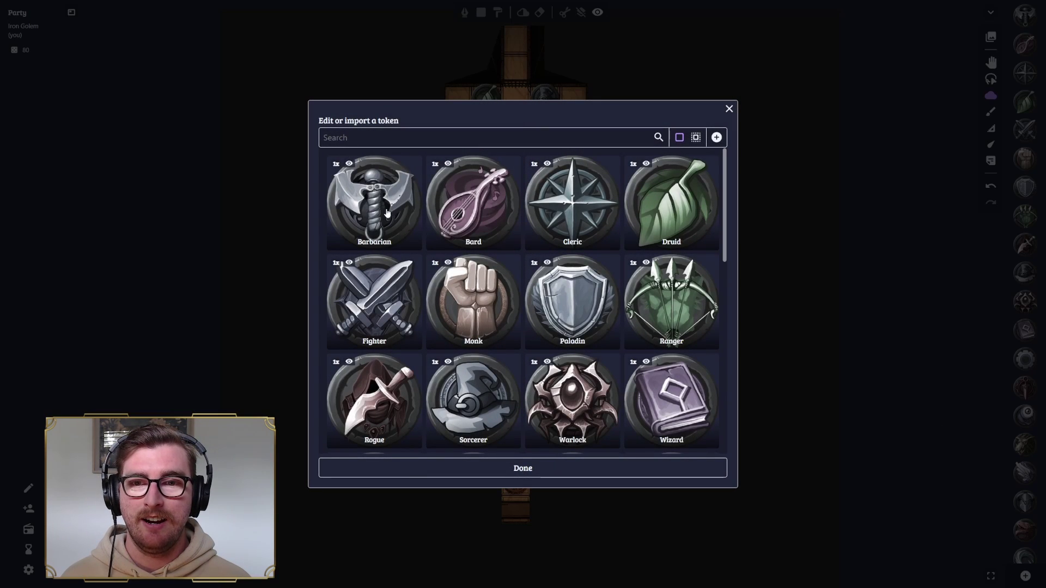
{"action": "scroll", "coordinate": [408, 218], "scroll_direction": "down", "scroll_amount": 10}
{"action": "scroll", "coordinate": [409, 218], "scroll_direction": "up", "scroll_amount": 10}
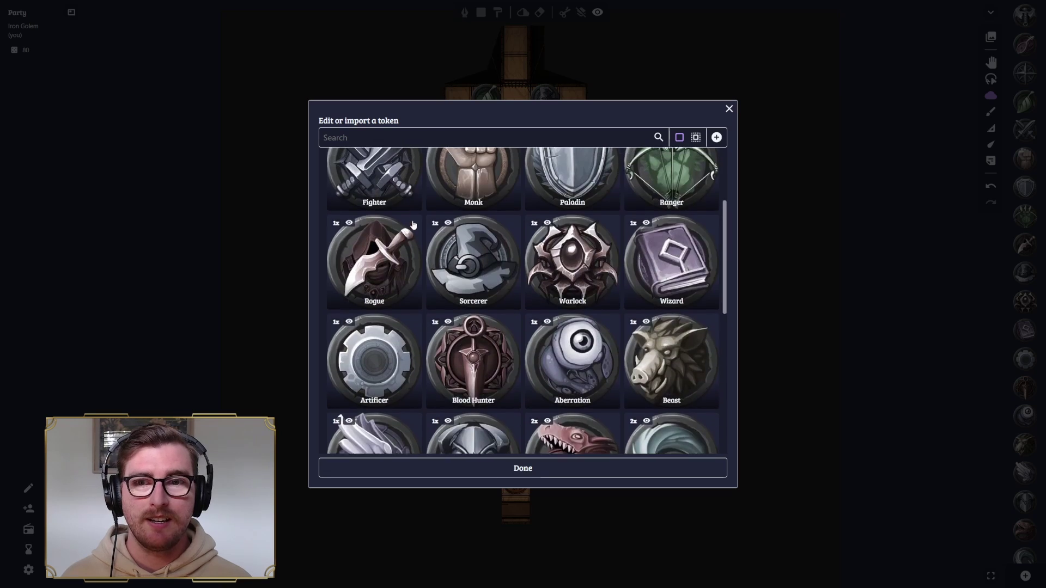
{"action": "left_click", "coordinate": [717, 137]}
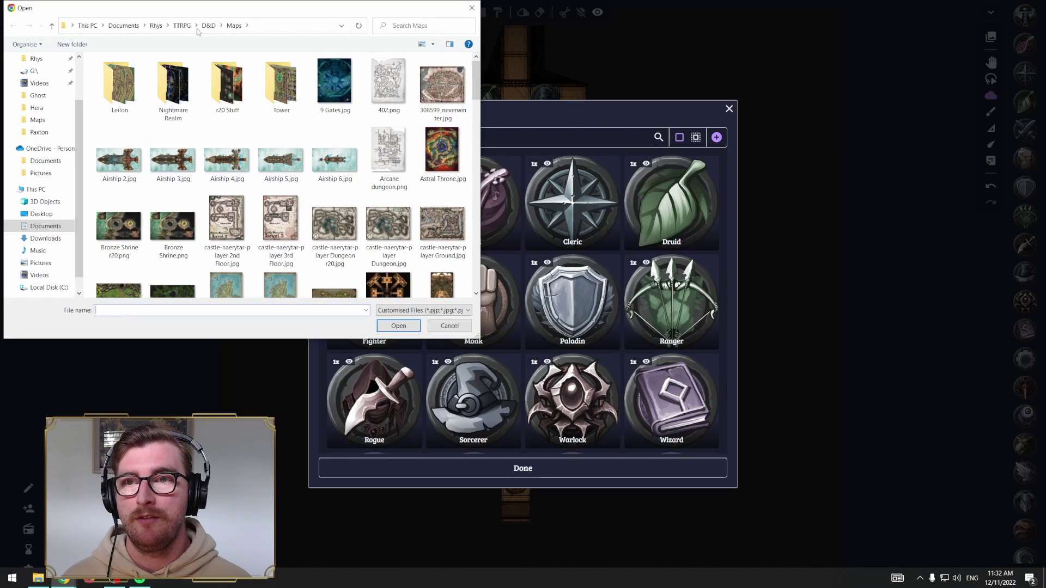
{"action": "left_click", "coordinate": [209, 25]}
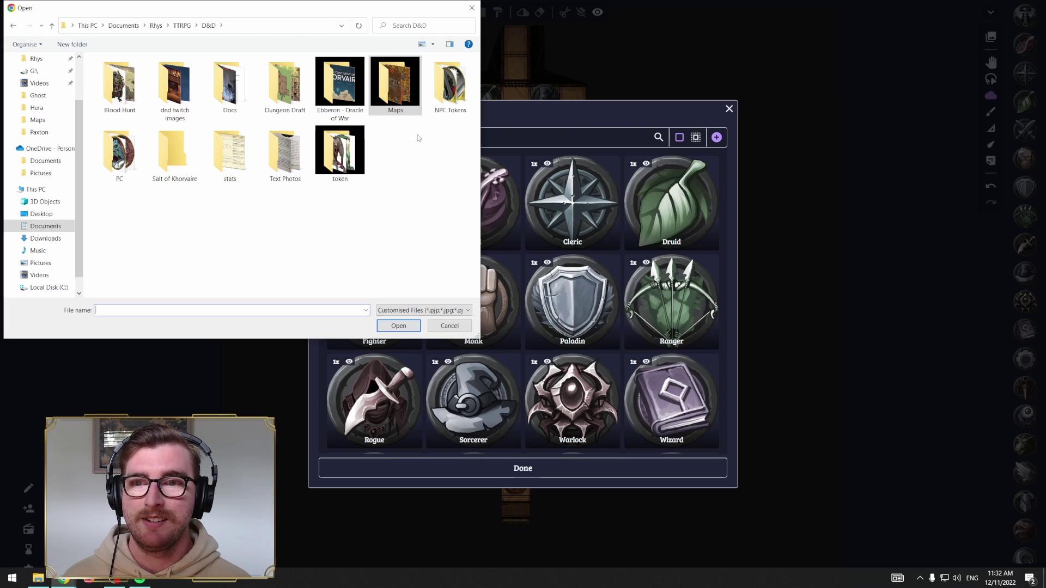
{"action": "double_click", "coordinate": [451, 84]}
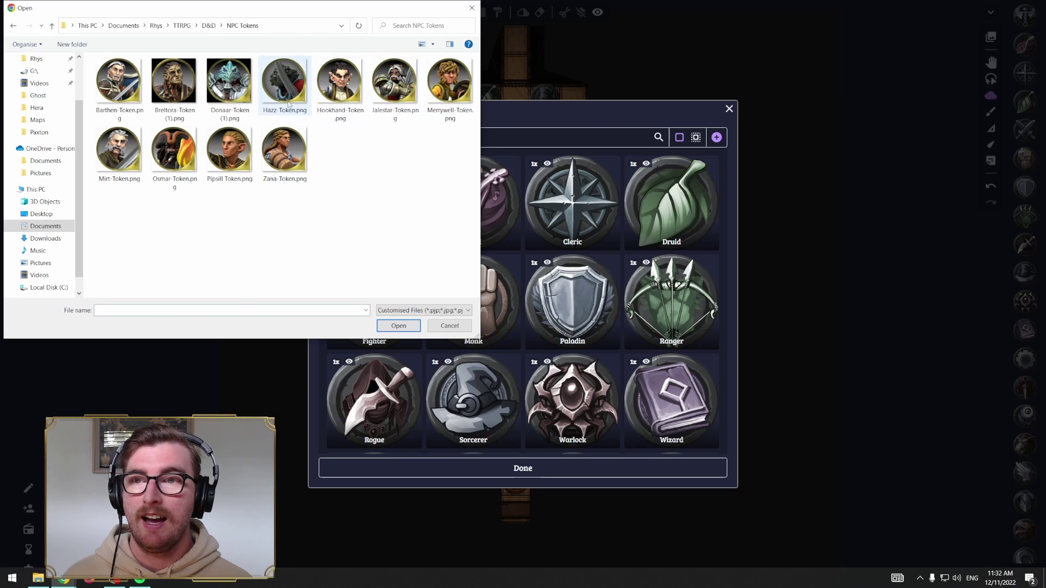
{"action": "left_click", "coordinate": [118, 85]}
{"action": "left_click", "coordinate": [398, 326]}
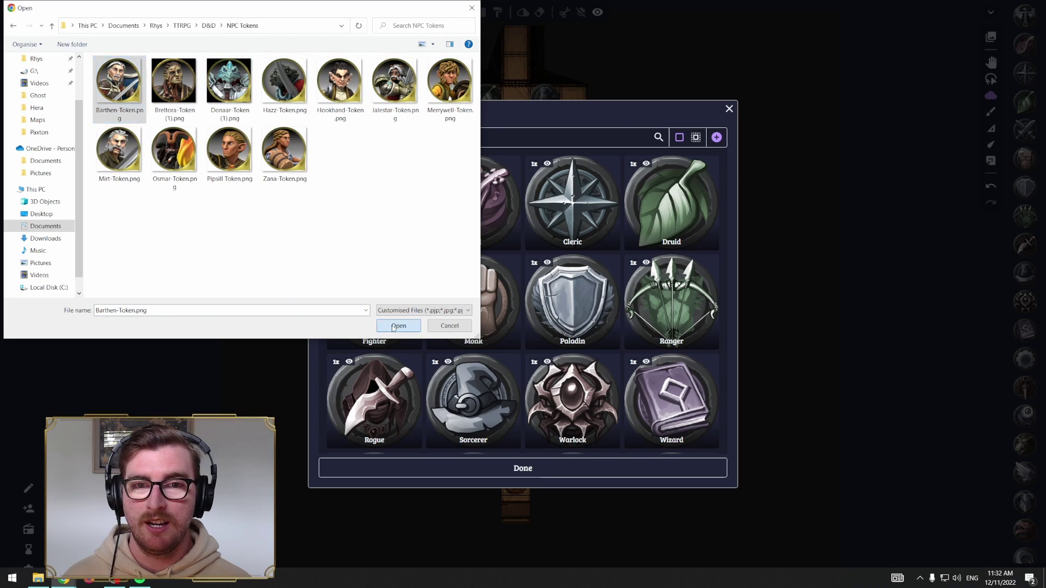
{"action": "left_click", "coordinate": [550, 469]}
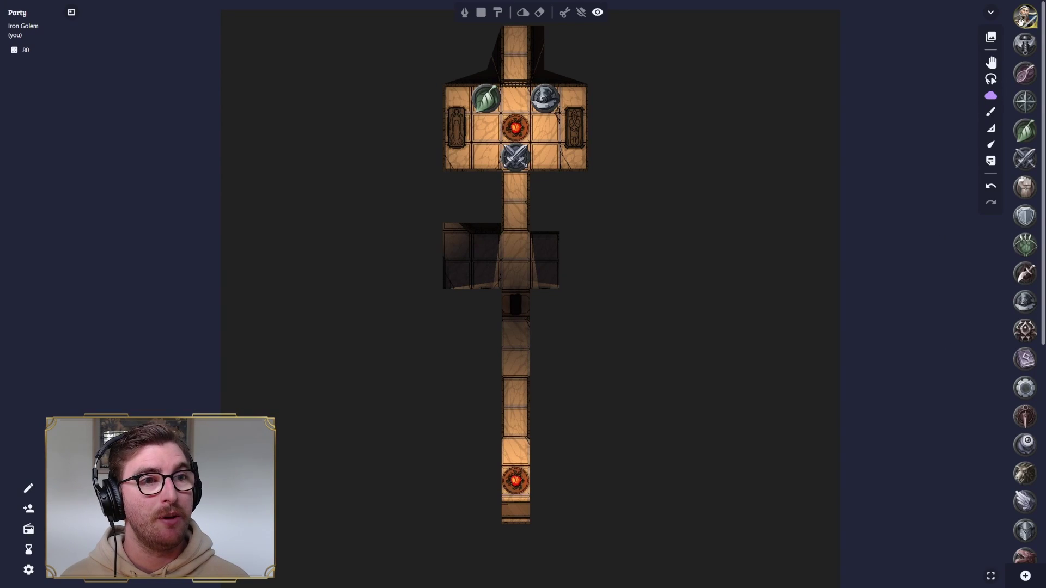
- Drag the Barthen token onto the square right of the brazier and select the Move tool
{"action": "left_click_drag", "start_coordinate": [1022, 20], "coordinate": [553, 131]}
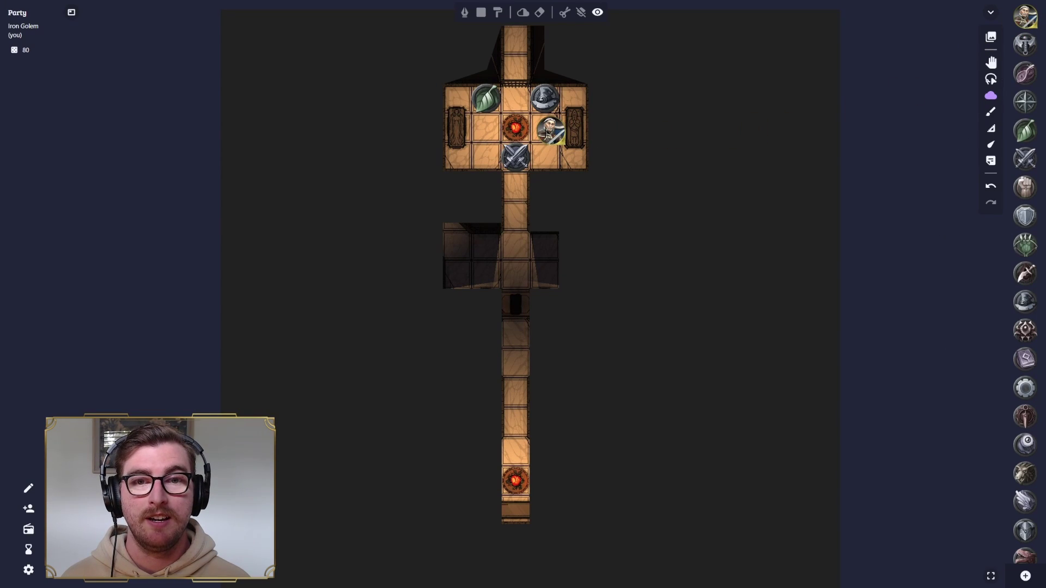
{"action": "left_click", "coordinate": [992, 62]}
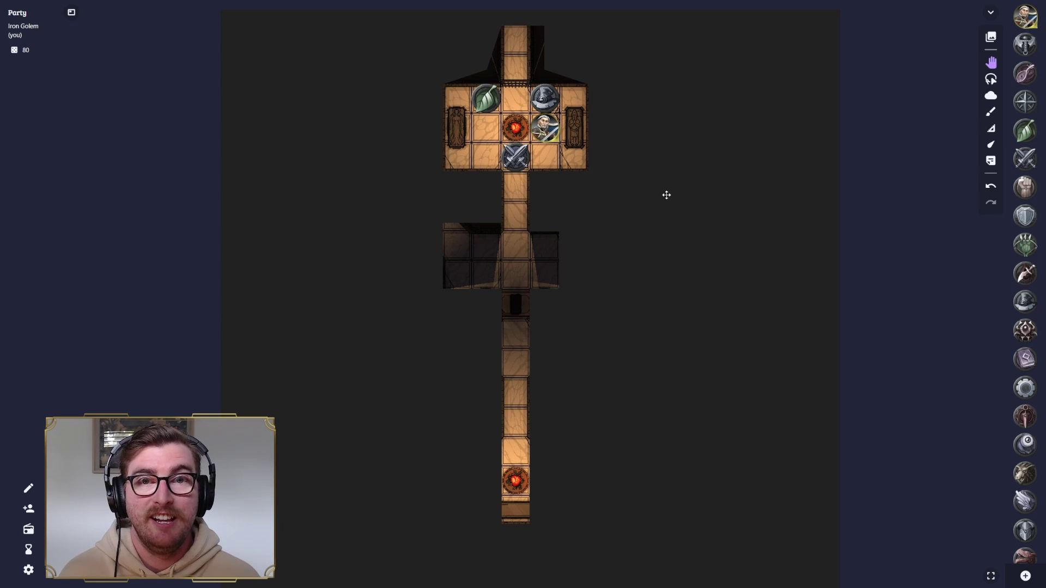
{"action": "scroll", "coordinate": [539, 118], "scroll_direction": "up", "scroll_amount": 5}
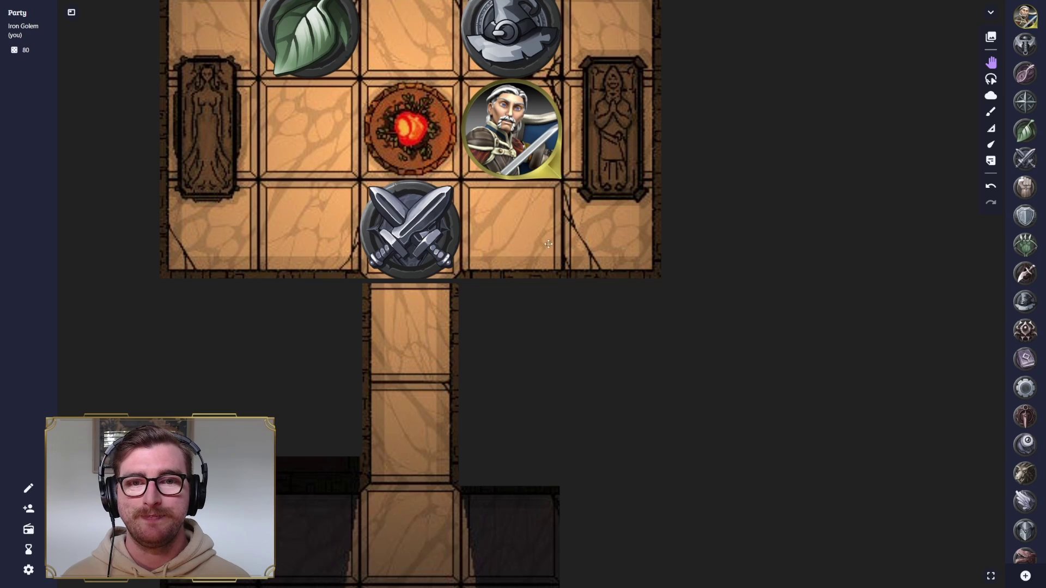
{"action": "scroll", "coordinate": [566, 200], "scroll_direction": "down", "scroll_amount": 5}
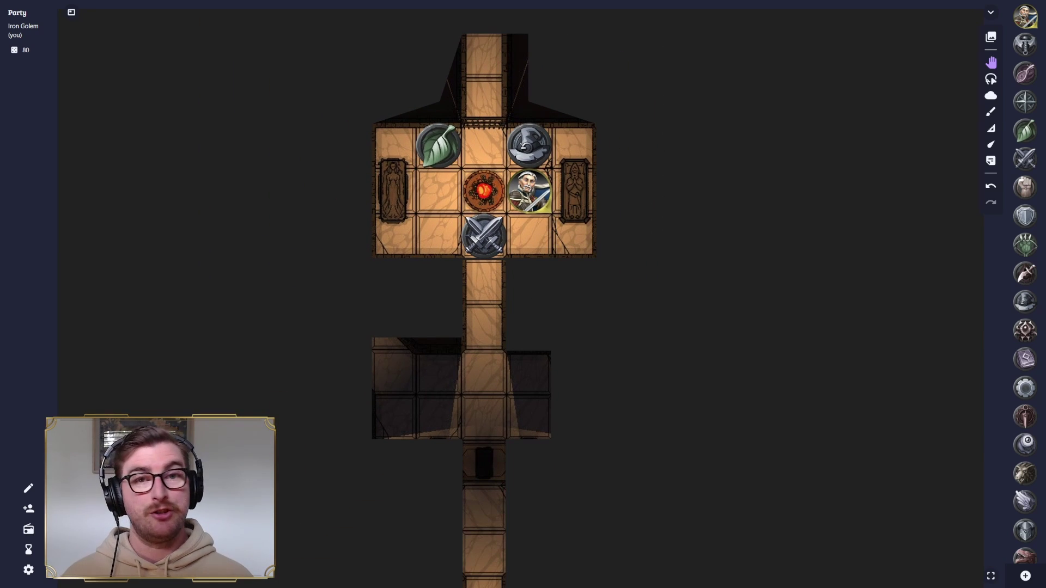
- Replace the Iron Golem nickname with the user's own name
{"action": "left_click", "coordinate": [27, 490]}
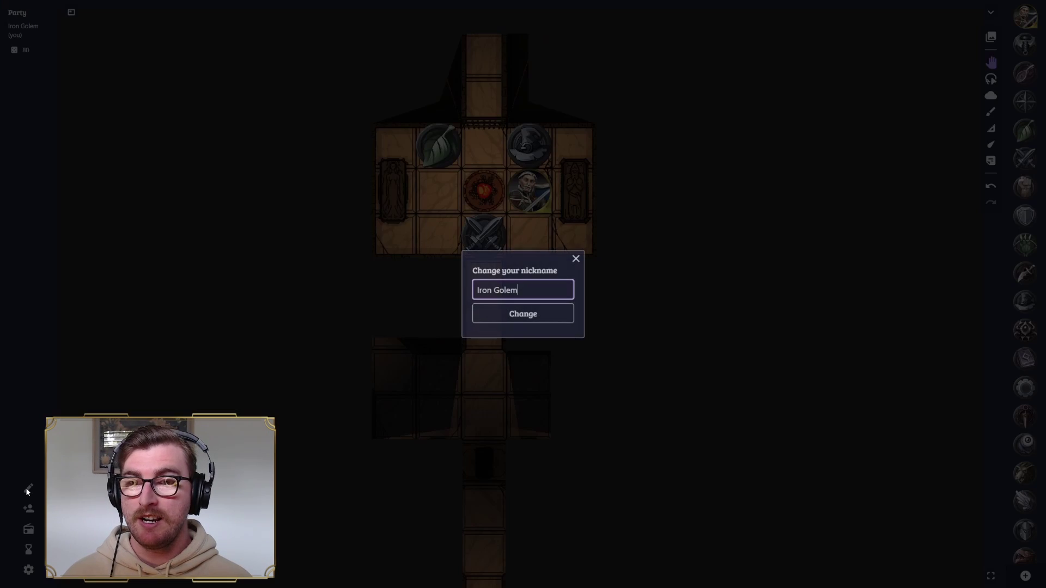
{"action": "key", "text": "BackSpace"}
{"action": "key", "text": "BackSpace"}
{"action": "key", "text": "BackSpace"}
{"action": "key", "text": "BackSpace"}
{"action": "key", "text": "BackSpace"}
{"action": "key", "text": "BackSpace"}
{"action": "key", "text": "BackSpace"}
{"action": "key", "text": "BackSpace"}
{"action": "key", "text": "BackSpace"}
{"action": "key", "text": "BackSpace"}
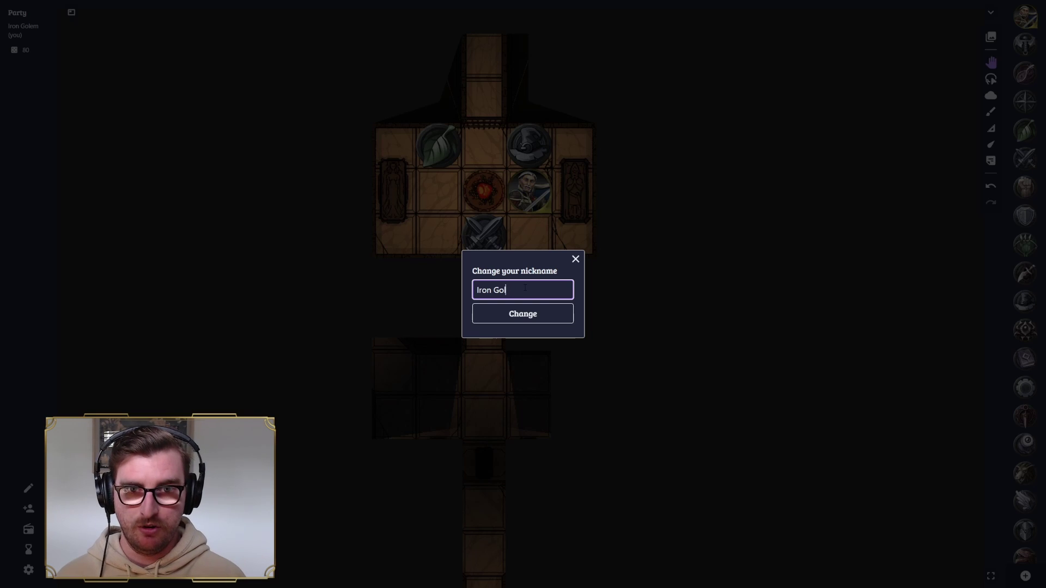
{"action": "type", "text": "Rhys"}
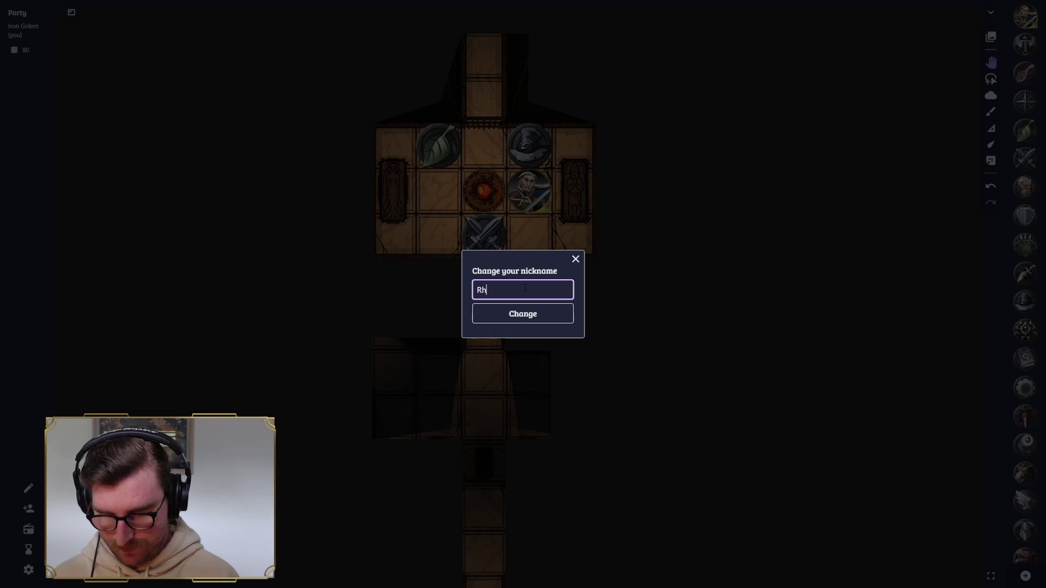
{"action": "left_click", "coordinate": [540, 313]}
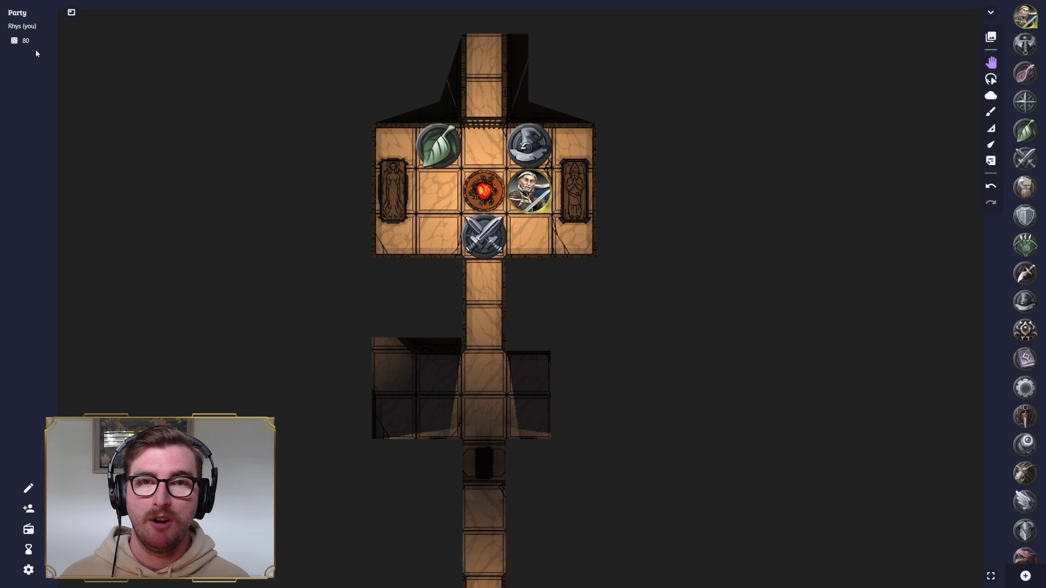
{"action": "left_click", "coordinate": [29, 511]}
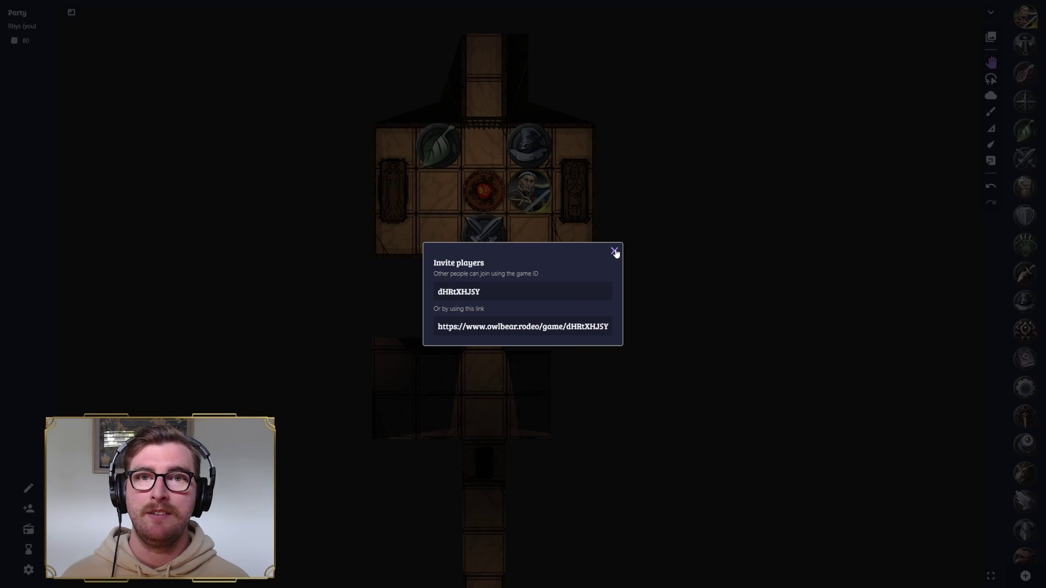
{"action": "left_click", "coordinate": [615, 252]}
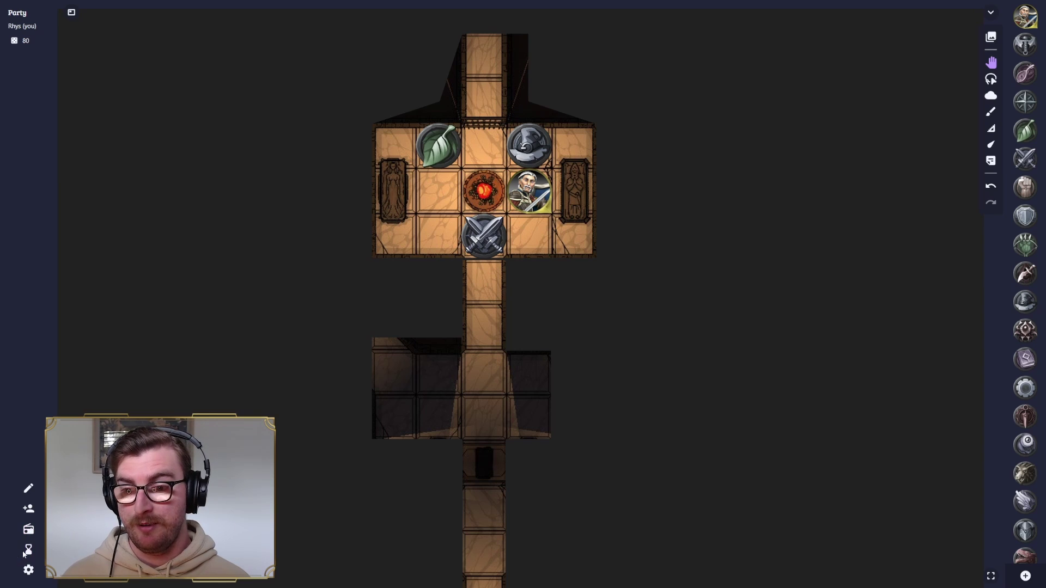
- Dismiss the countdown timer unstarted, then bring up Settings showing fog guides on and 1.36 MB used
{"action": "left_click", "coordinate": [29, 550]}
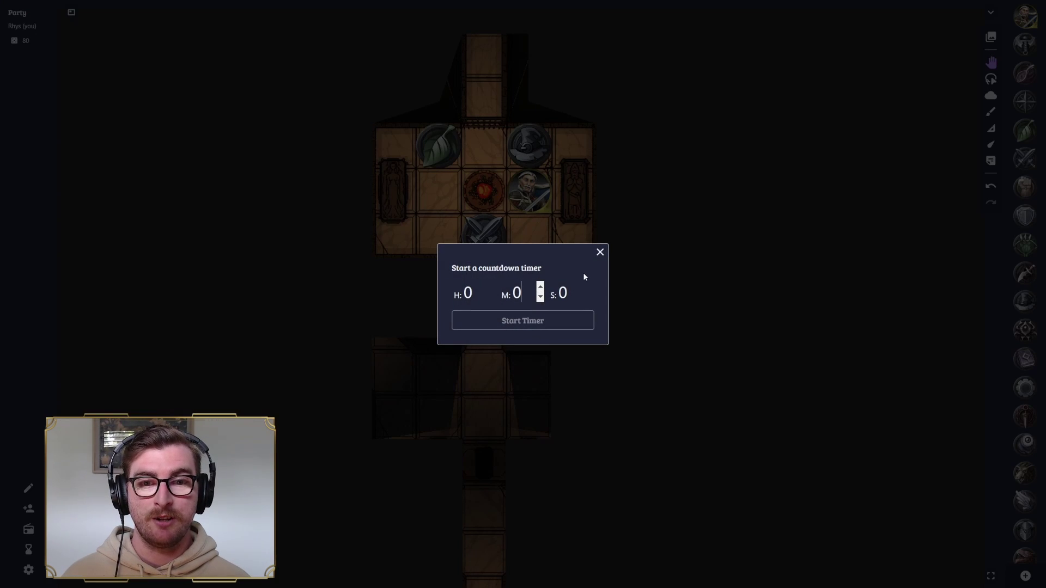
{"action": "left_click", "coordinate": [600, 252]}
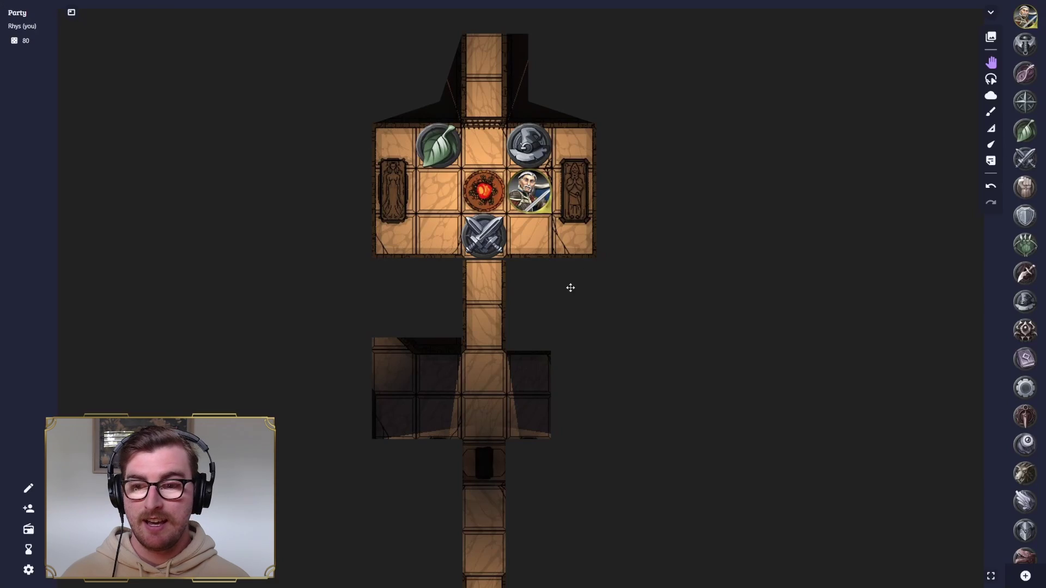
{"action": "left_click", "coordinate": [29, 570]}
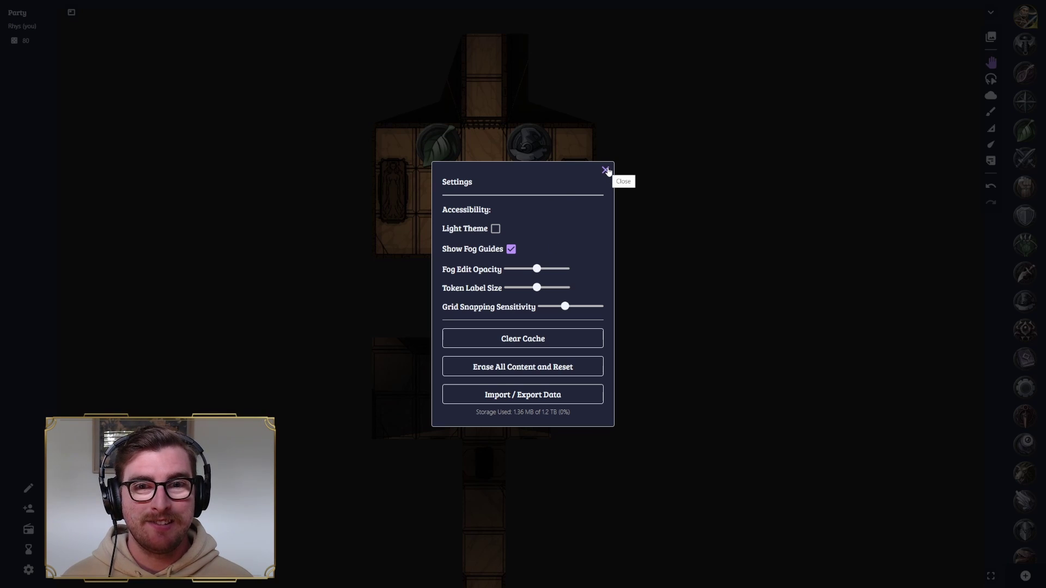
- Close Settings, zoom out, and recentre the crypt map on the revealed room and corridor
{"action": "left_click", "coordinate": [607, 170]}
{"action": "scroll", "coordinate": [624, 264], "scroll_direction": "down", "scroll_amount": 2}
{"action": "left_click_drag", "start_coordinate": [686, 415], "coordinate": [671, 372]}
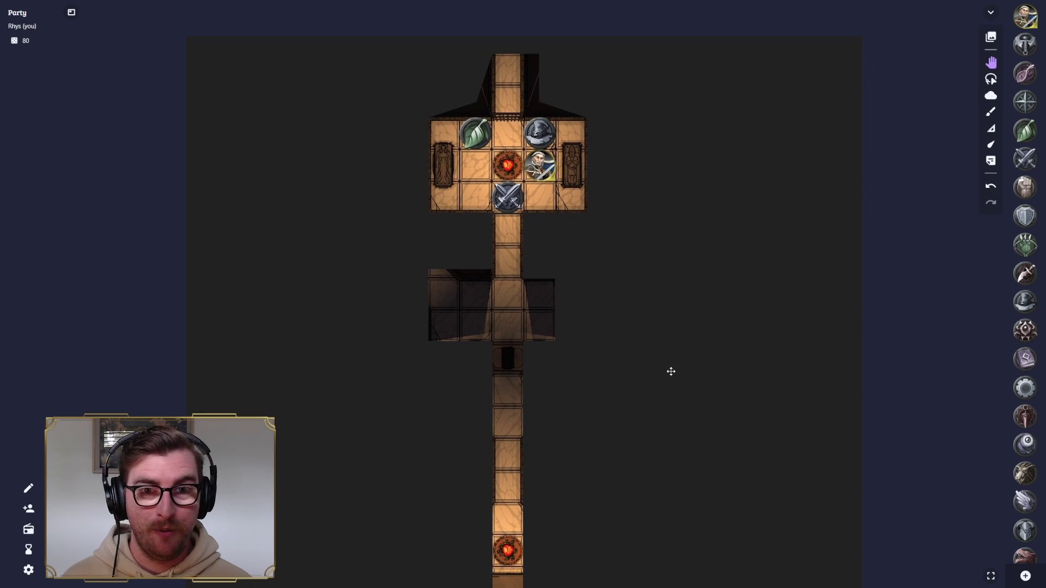